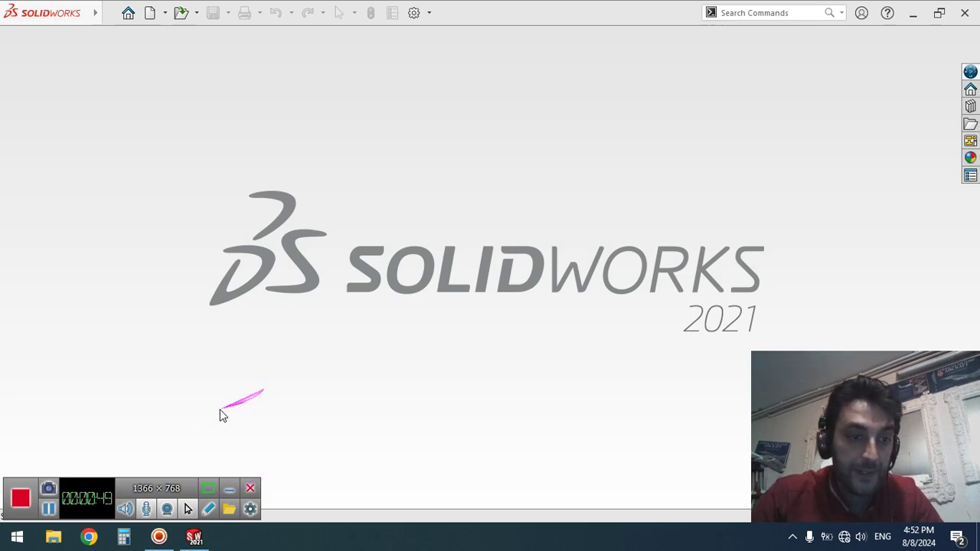
Step: Create a new part document and start a sketch on the Front Plane
{"action": "left_click", "coordinate": [153, 13]}
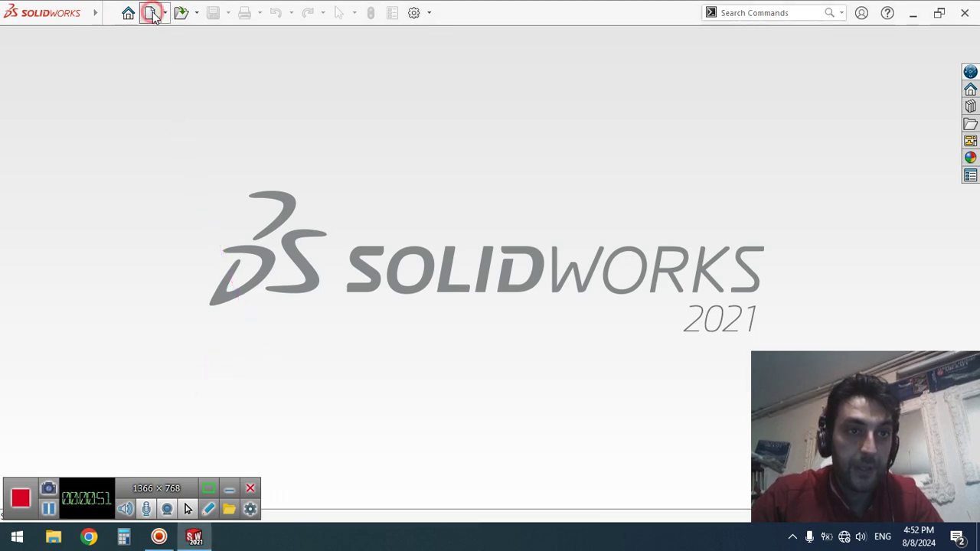
{"action": "left_click", "coordinate": [361, 242]}
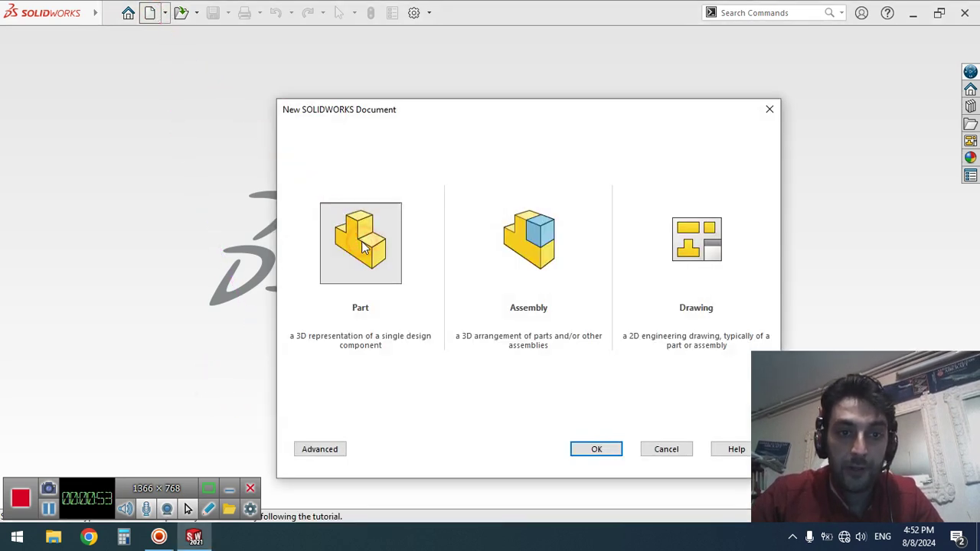
{"action": "double_click", "coordinate": [362, 241]}
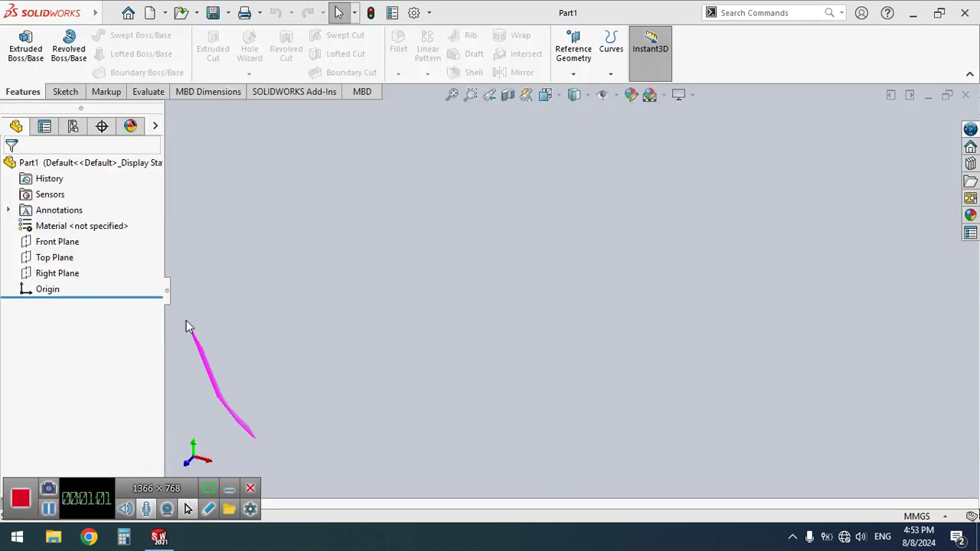
{"action": "left_click", "coordinate": [59, 242]}
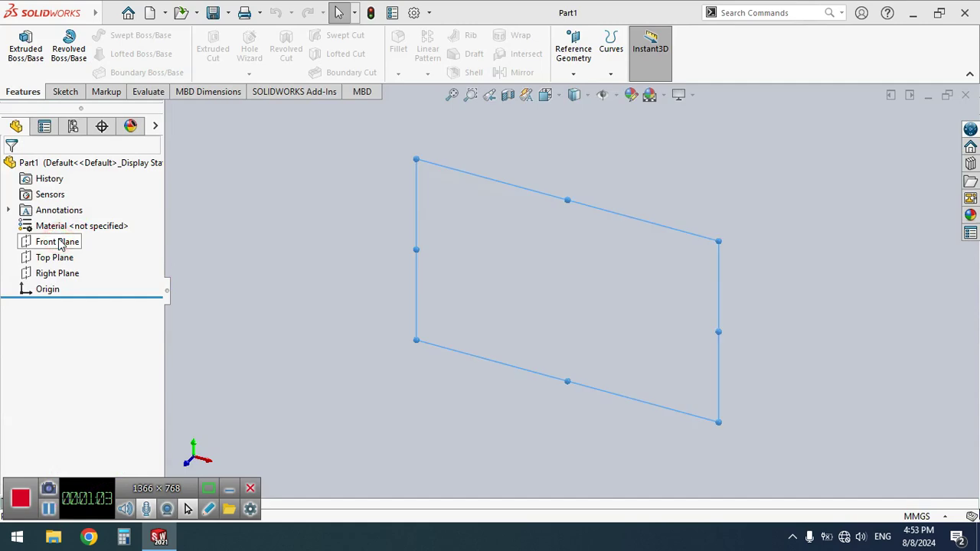
{"action": "left_click", "coordinate": [71, 218]}
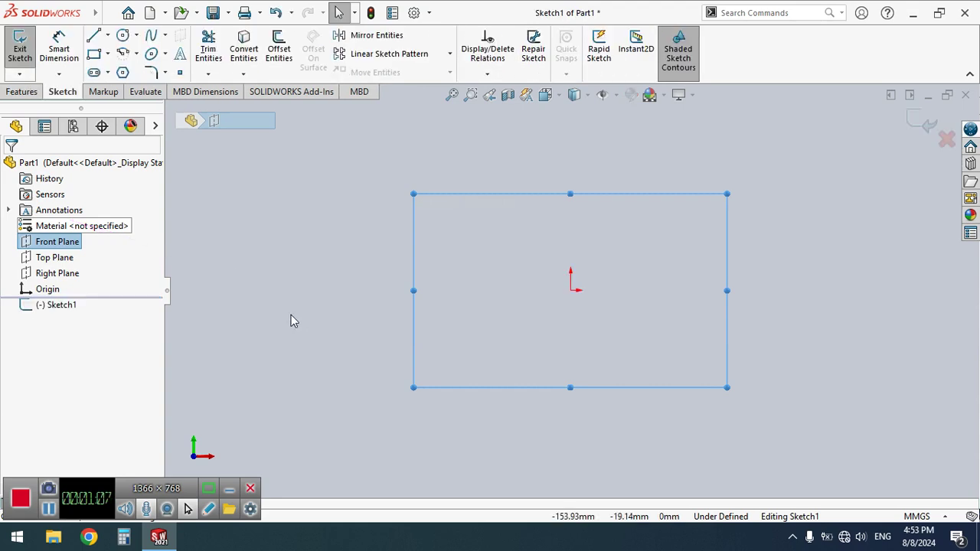
Step: Sketch a 3-sided inscribed-circle polygon centred on the origin, with one vertex about 91 mm straight above it
{"action": "left_click", "coordinate": [123, 73]}
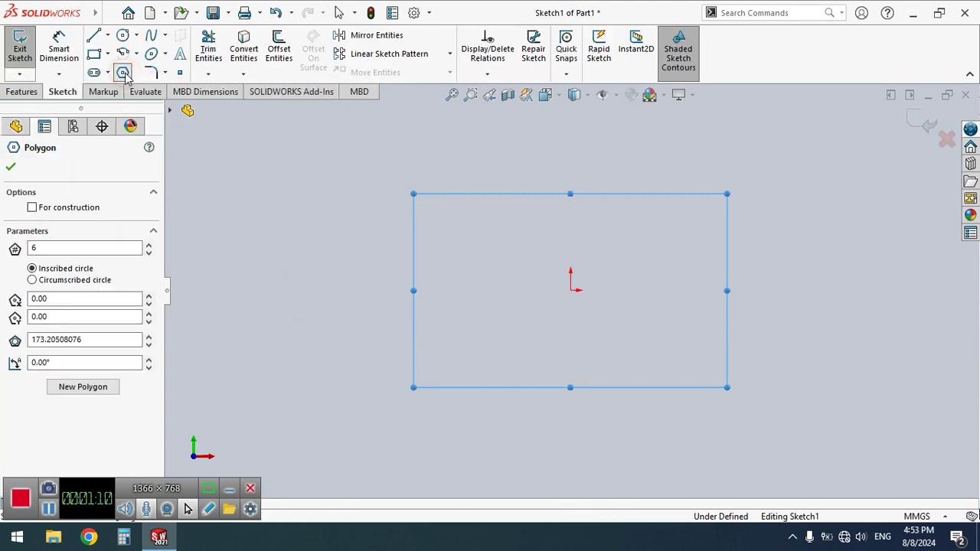
{"action": "left_click", "coordinate": [150, 253]}
{"action": "left_click", "coordinate": [150, 254]}
{"action": "left_click", "coordinate": [151, 253]}
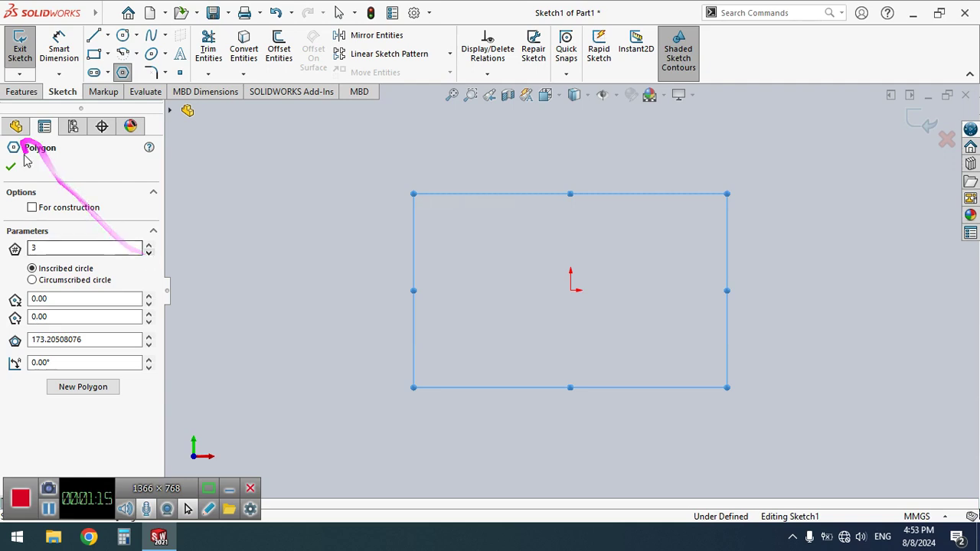
{"action": "left_click", "coordinate": [571, 292]}
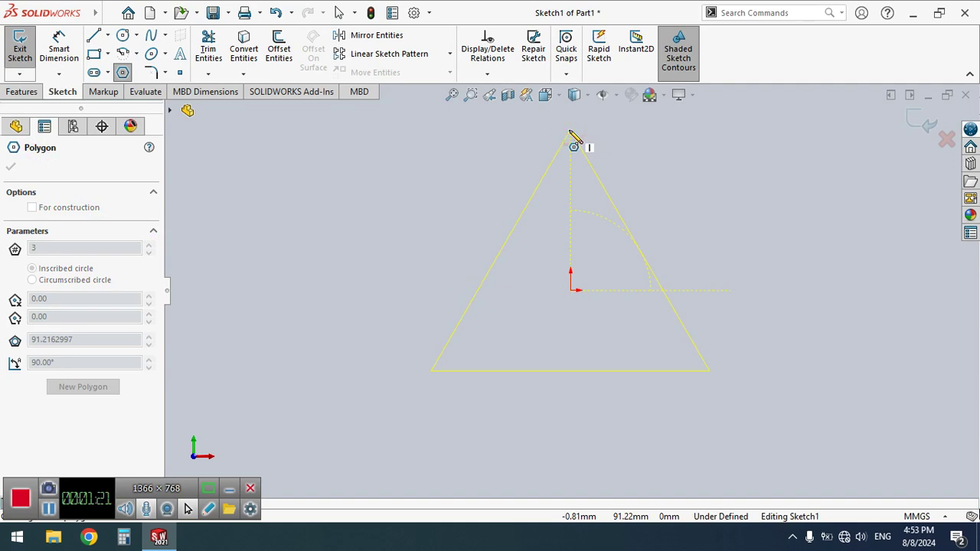
{"action": "left_click", "coordinate": [571, 132]}
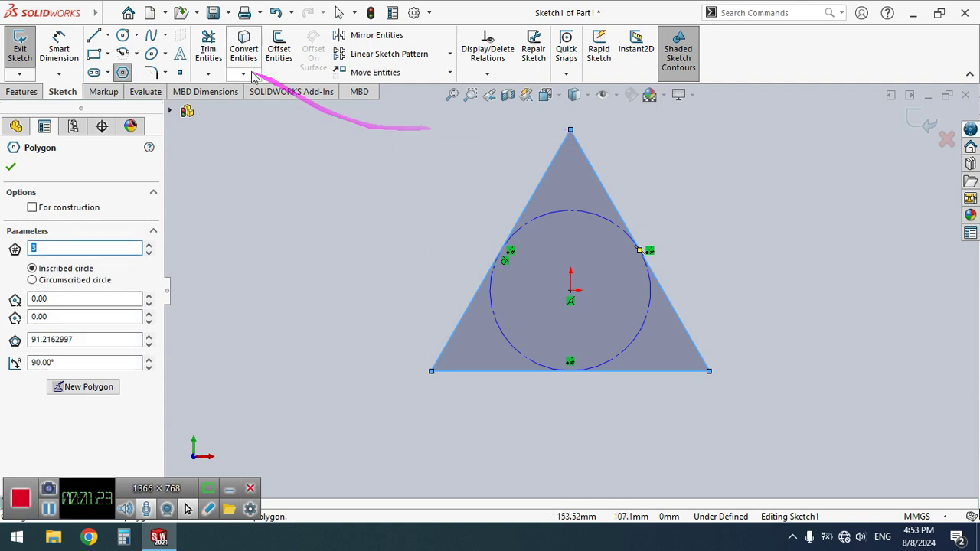
Step: Dimension the triangle's horizontal base edge to 3000 mm, placing the dimension below it
{"action": "left_click", "coordinate": [59, 47]}
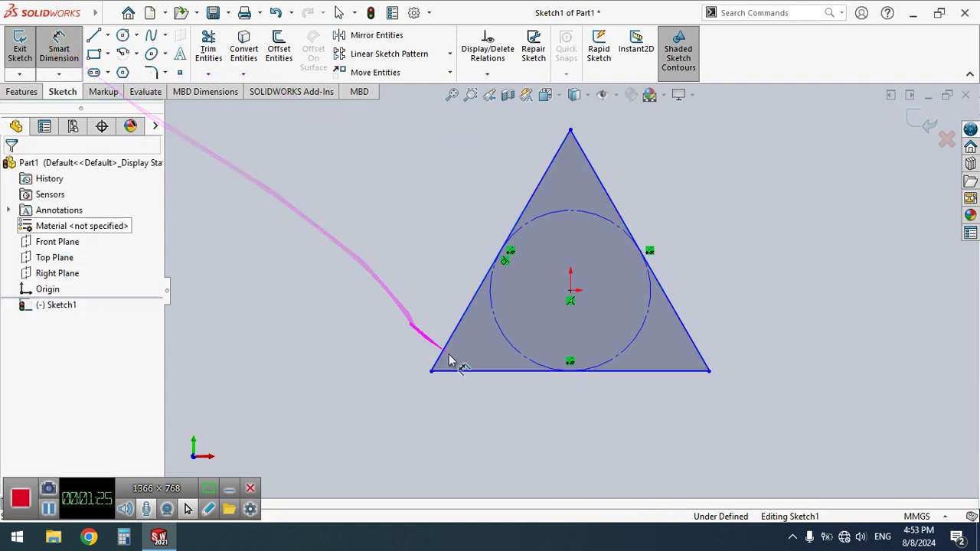
{"action": "left_click", "coordinate": [499, 372]}
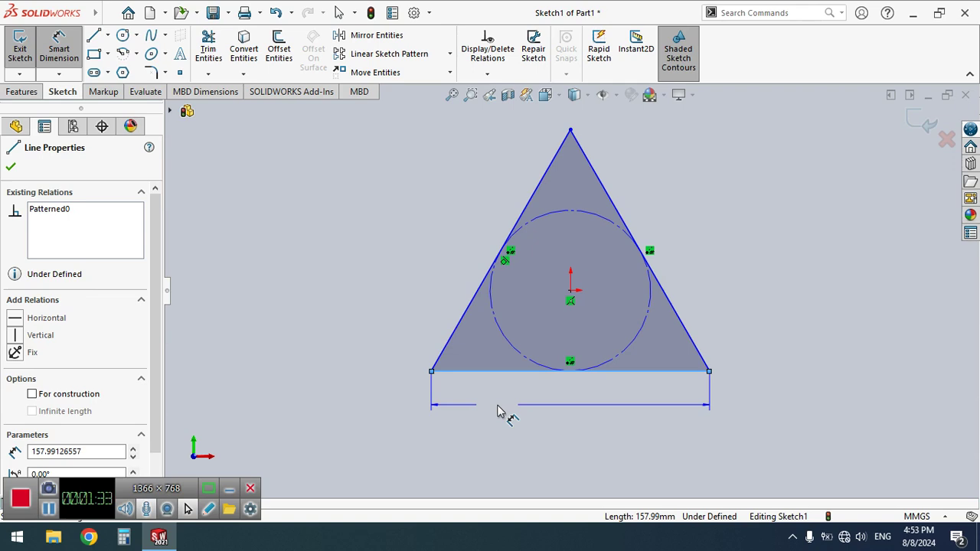
{"action": "mouse_move", "coordinate": [59, 488]}
{"action": "left_mouse_down"}
{"action": "mouse_move", "coordinate": [612, 509]}
{"action": "mouse_move", "coordinate": [733, 464]}
{"action": "mouse_move", "coordinate": [755, 484]}
{"action": "left_mouse_up"}
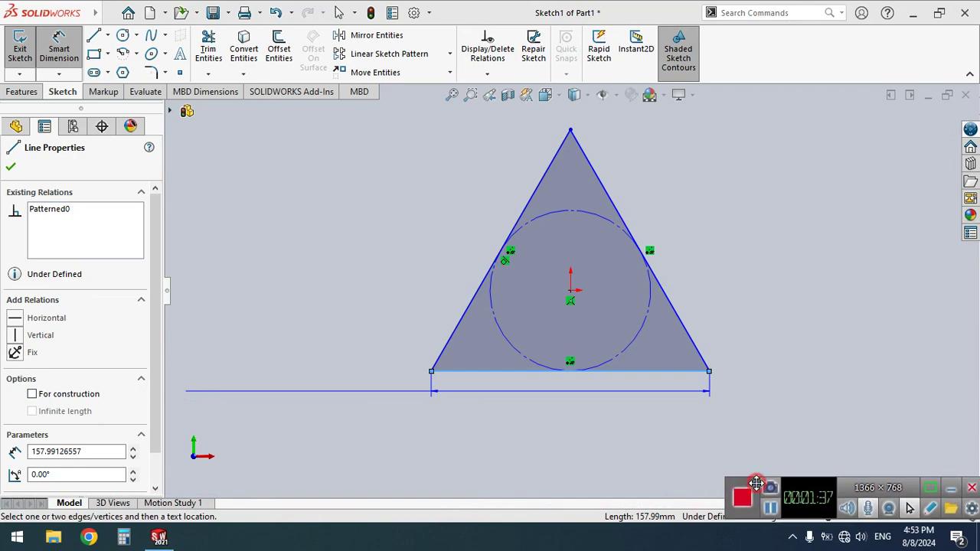
{"action": "left_click", "coordinate": [486, 407]}
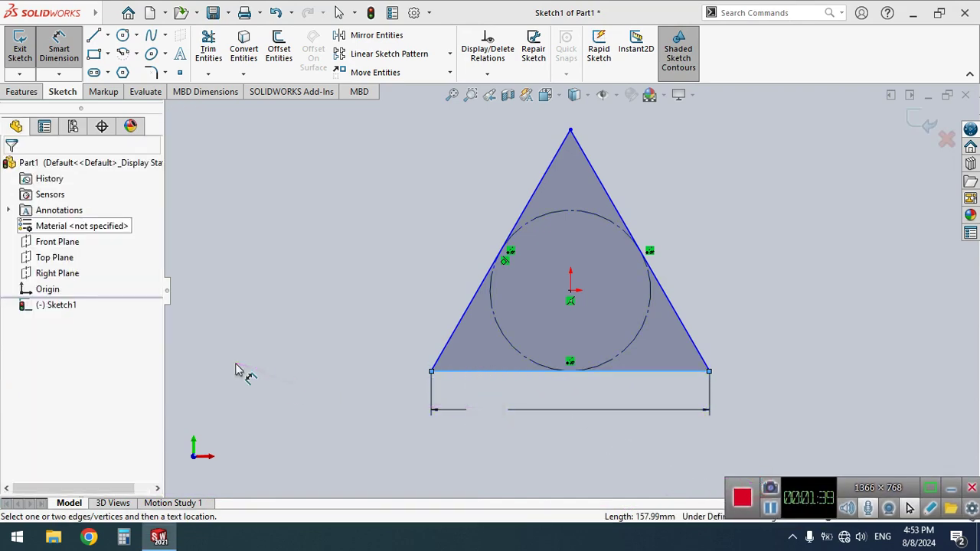
{"action": "left_click", "coordinate": [494, 412]}
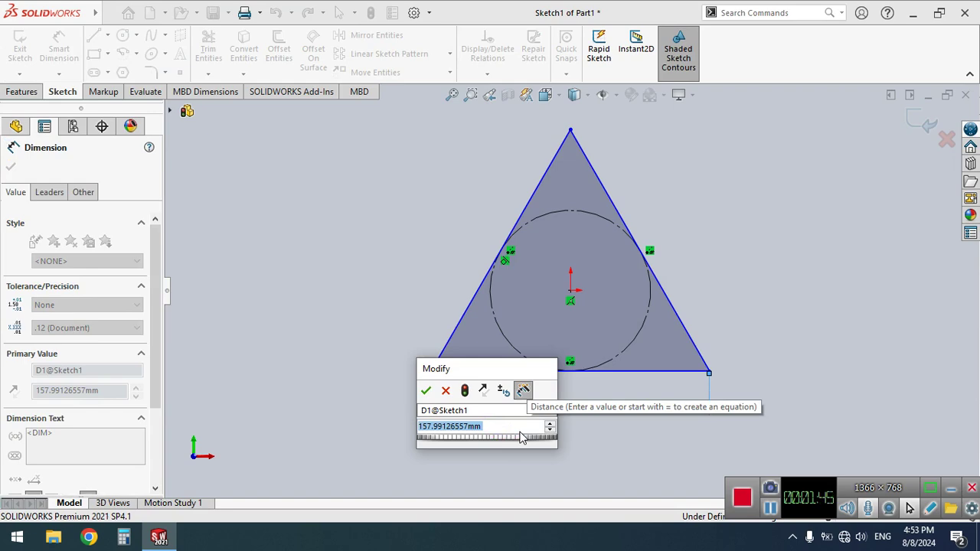
{"action": "type", "text": "3"}
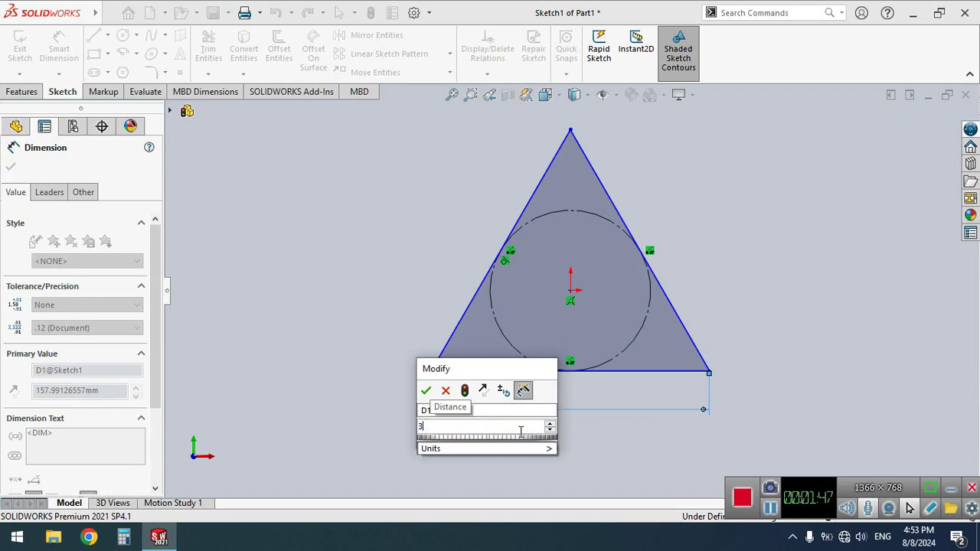
{"action": "type", "text": "000"}
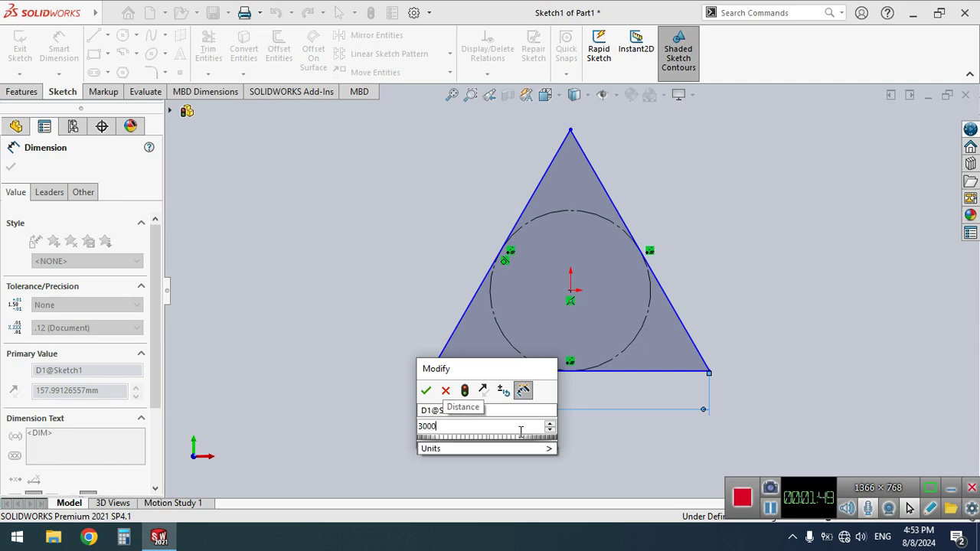
{"action": "key", "text": "Return"}
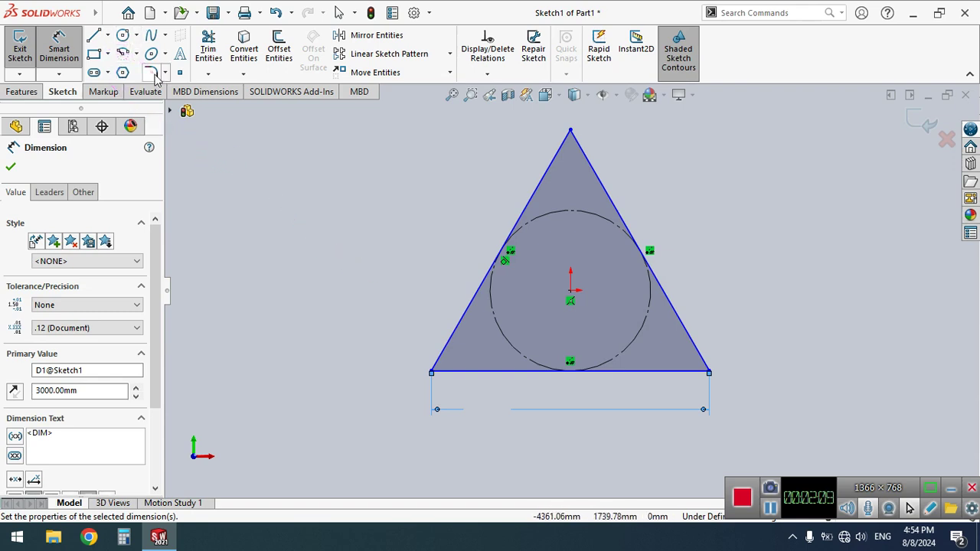
Step: Draw a perimeter circle through the triangle's two base corners, with a radius of about 3357 mm and its centre above the base
{"action": "left_click", "coordinate": [122, 35]}
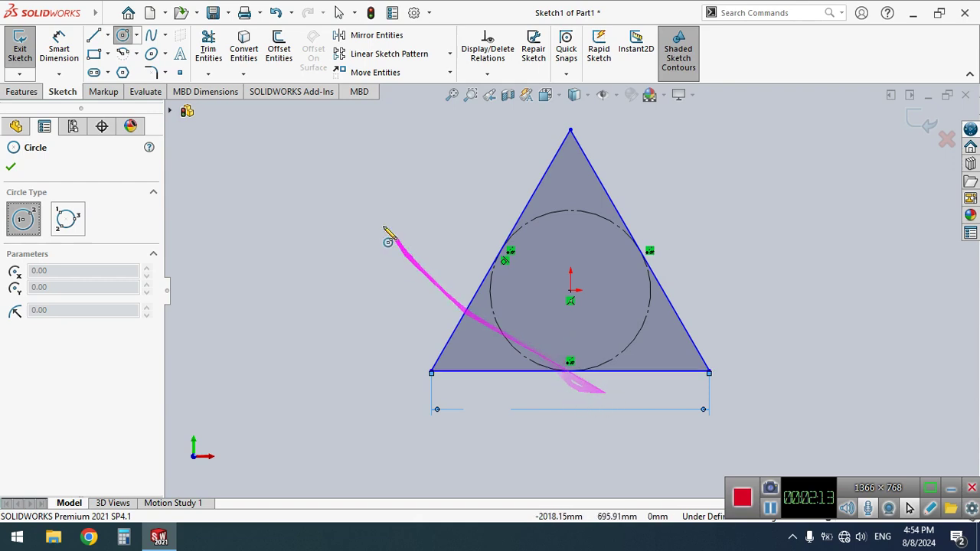
{"action": "left_click", "coordinate": [69, 216]}
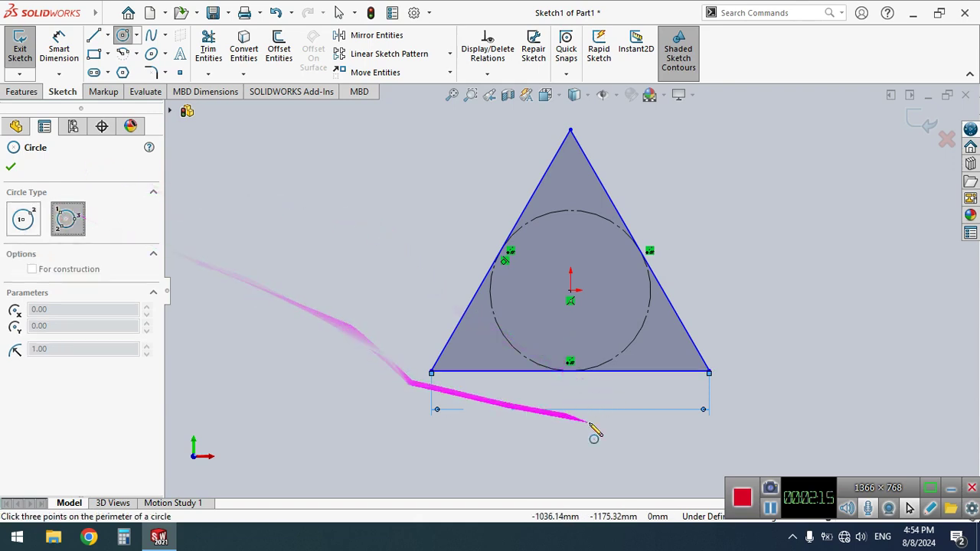
{"action": "left_click", "coordinate": [709, 372]}
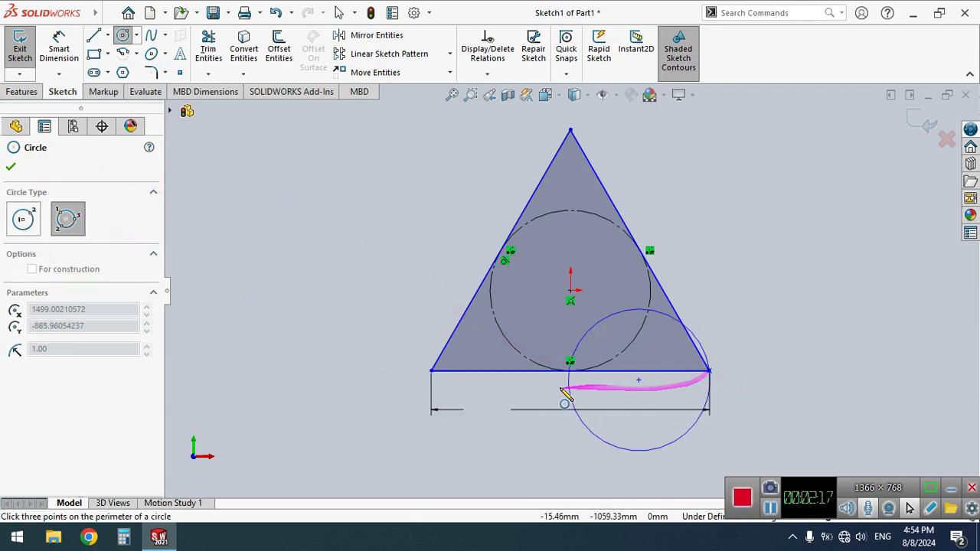
{"action": "left_click", "coordinate": [432, 372]}
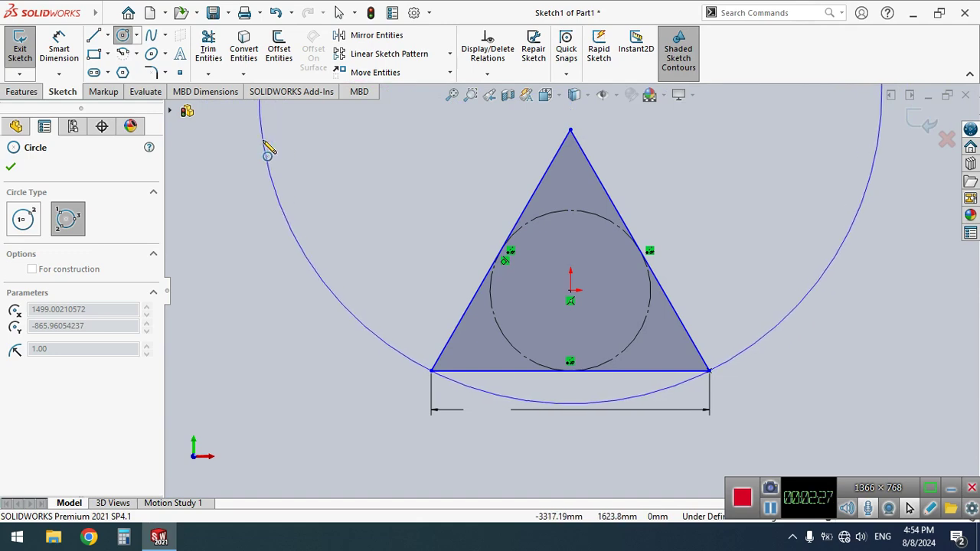
{"action": "left_click", "coordinate": [267, 152]}
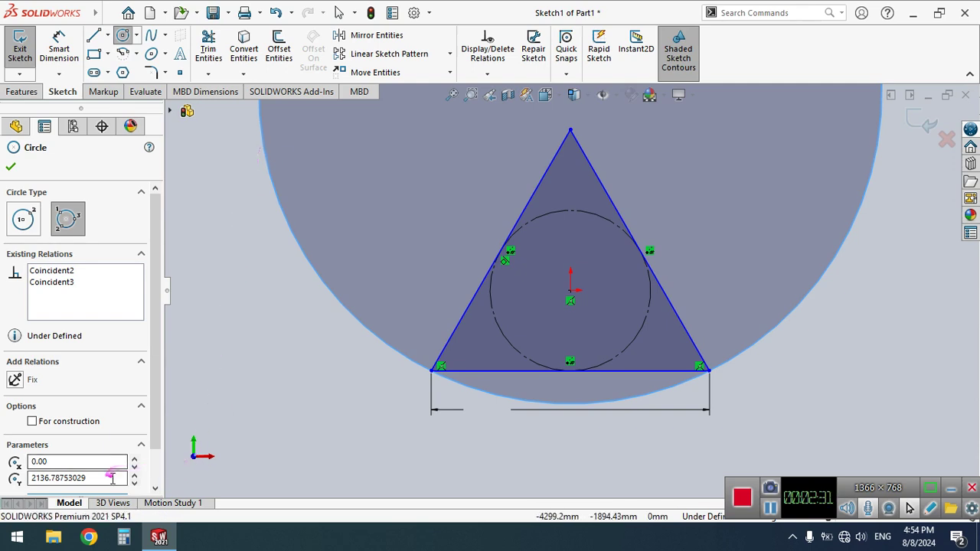
Step: Set the perimeter circle's radius to 3500 mm and finish the circle
{"action": "scroll", "coordinate": [150, 471], "scroll_direction": "down", "scroll_amount": 1}
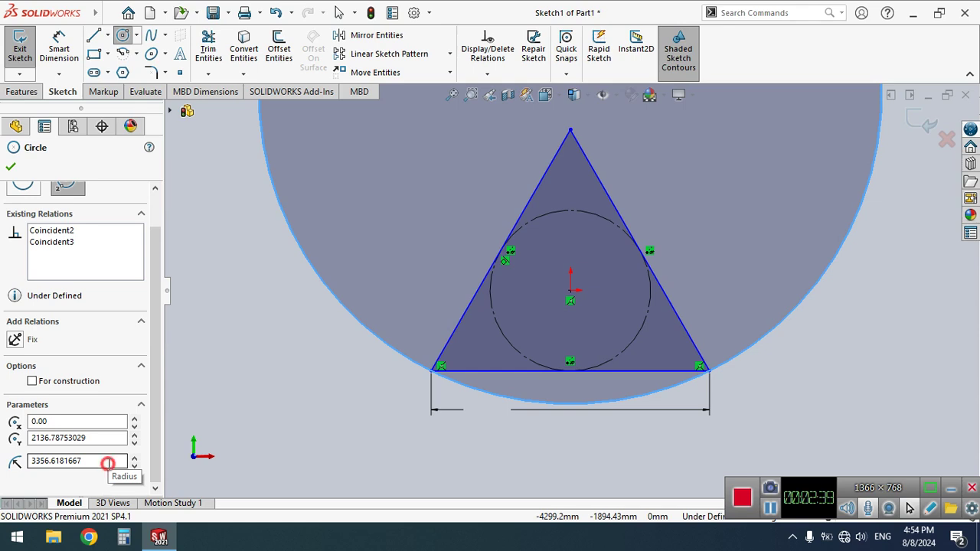
{"action": "double_click", "coordinate": [109, 461]}
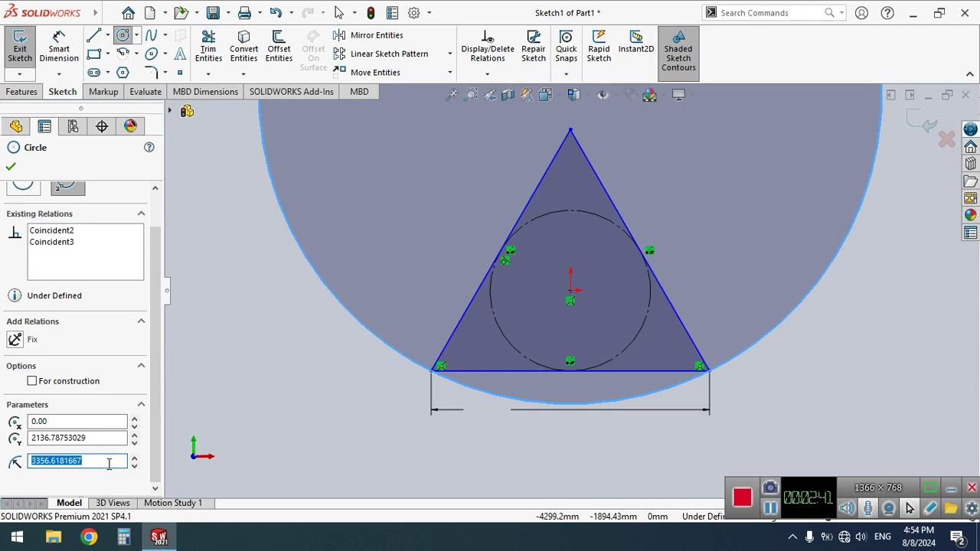
{"action": "type", "text": "3500"}
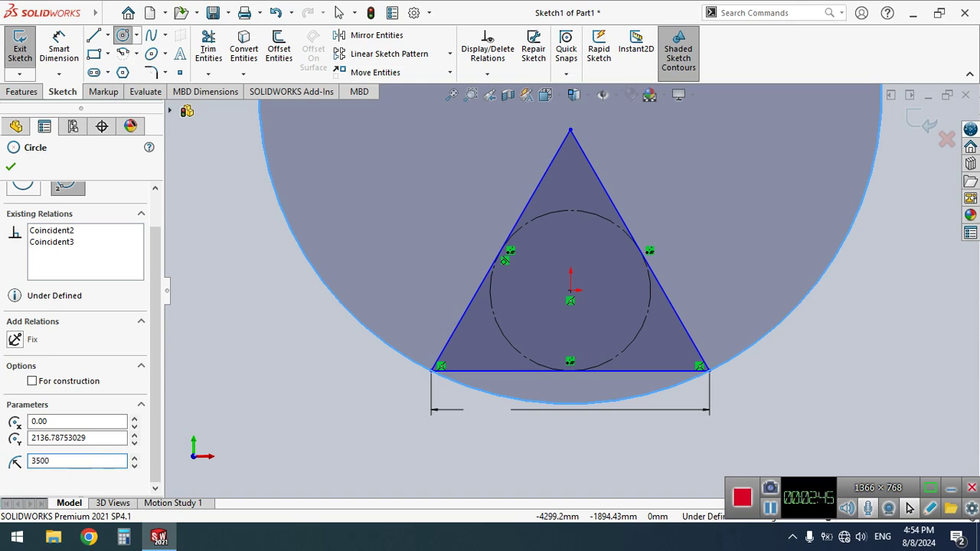
{"action": "key", "text": "Return"}
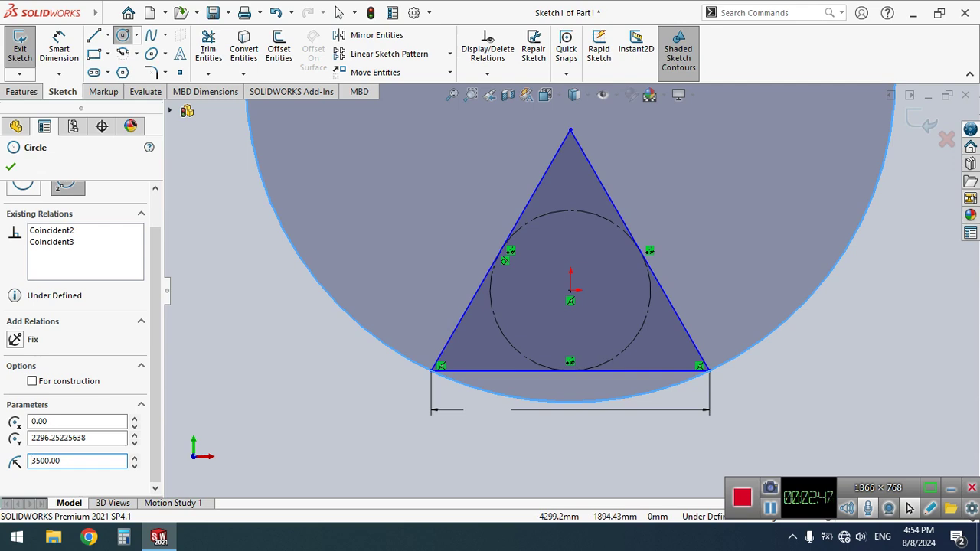
{"action": "left_click", "coordinate": [11, 168]}
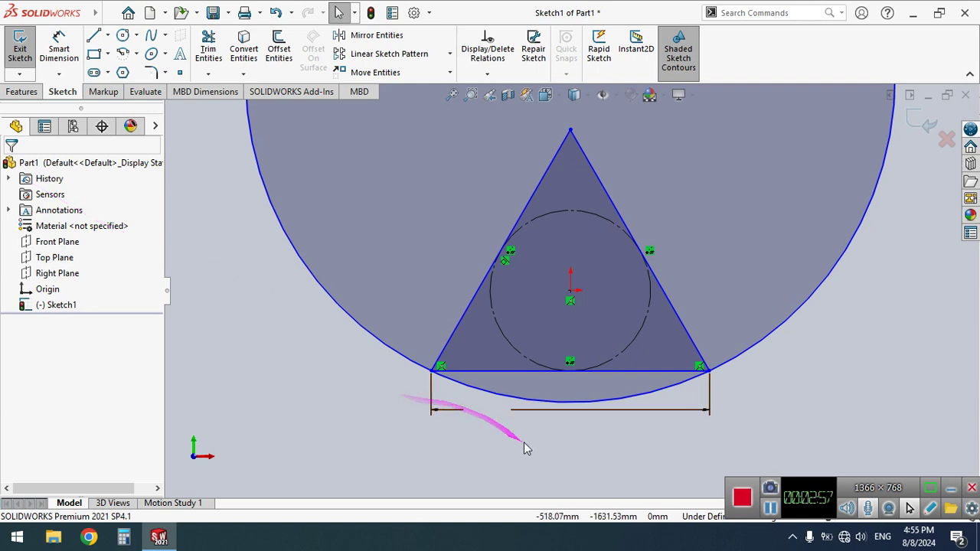
Step: Trim away the large circle outside the lower arc, the triangle's straight base edge and the inner construction circle
{"action": "left_click", "coordinate": [207, 50]}
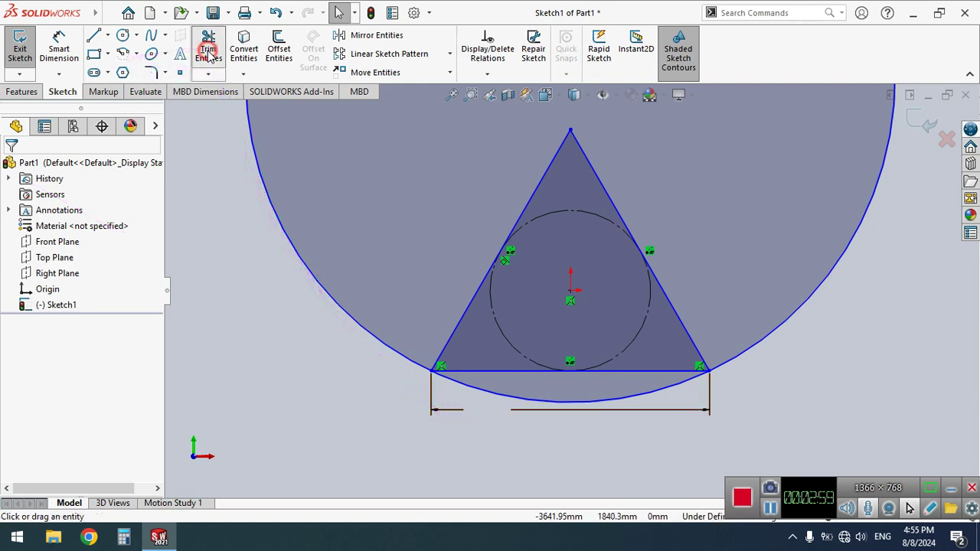
{"action": "left_click", "coordinate": [395, 351]}
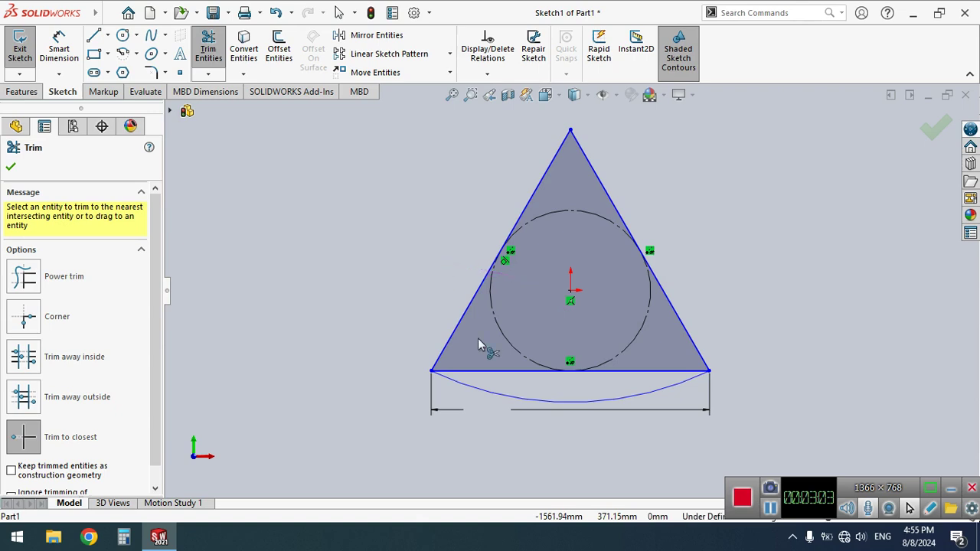
{"action": "left_click", "coordinate": [510, 371]}
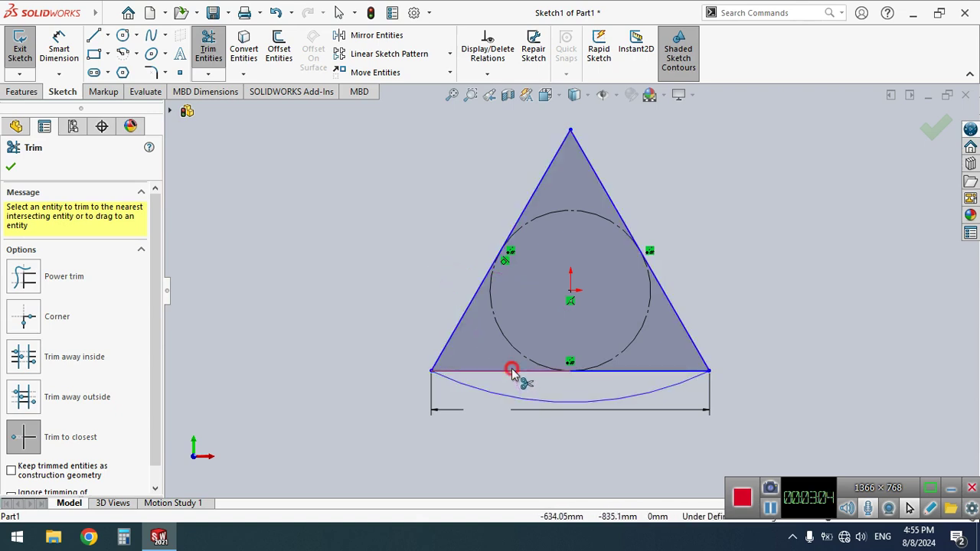
{"action": "left_click", "coordinate": [640, 371]}
{"action": "left_click", "coordinate": [624, 364]}
{"action": "left_click", "coordinate": [587, 212]}
{"action": "left_click_drag", "start_coordinate": [586, 218], "coordinate": [317, 147]}
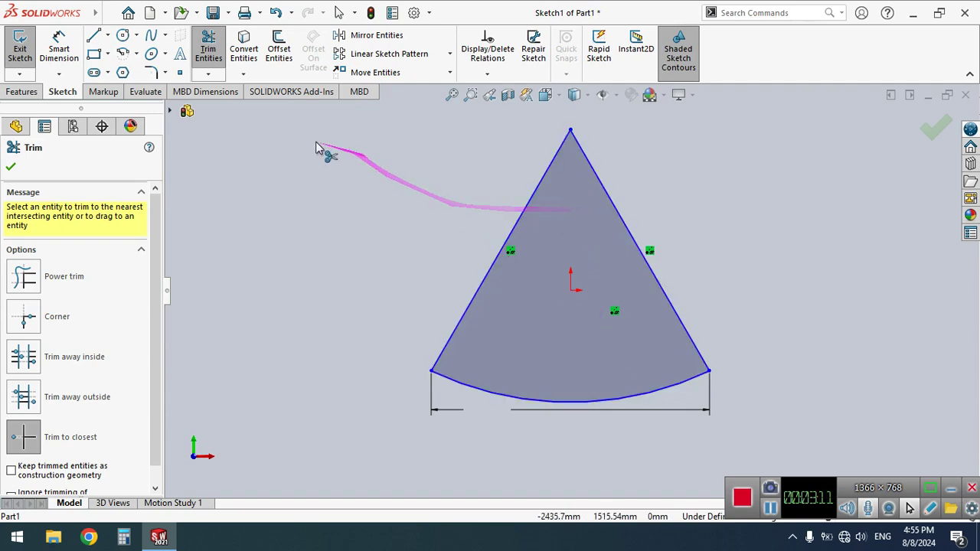
Step: Round the profile's top vertex with a 300 mm sketch fillet
{"action": "left_click", "coordinate": [151, 72]}
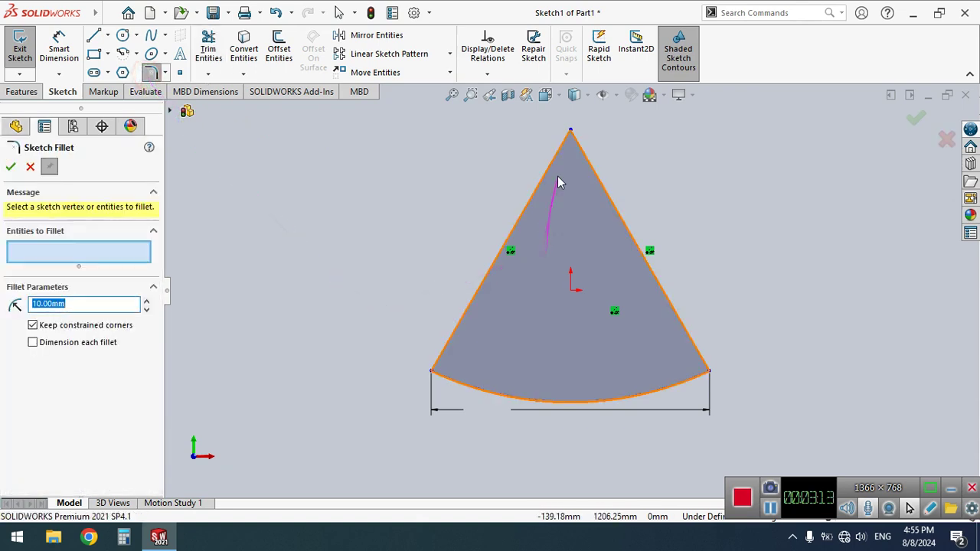
{"action": "left_click", "coordinate": [570, 132]}
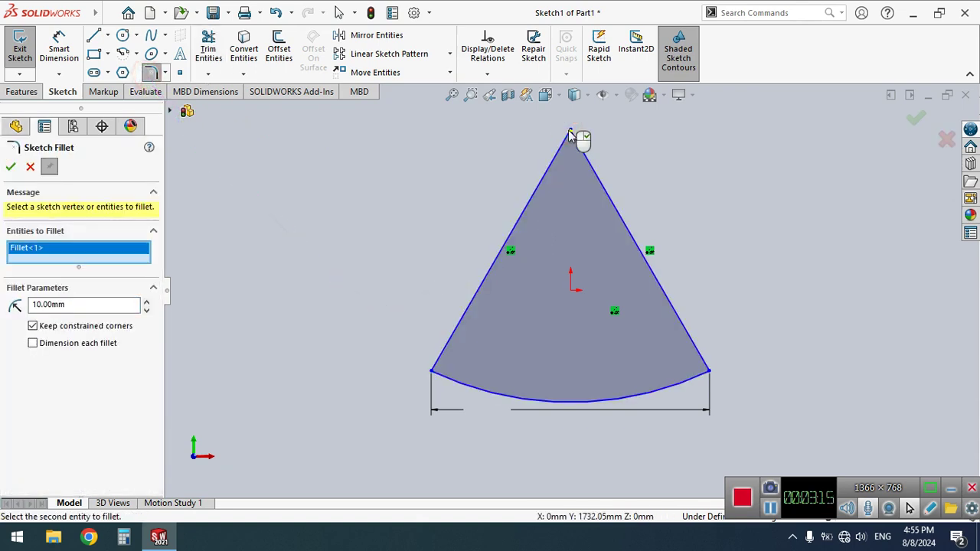
{"action": "left_click", "coordinate": [146, 301]}
{"action": "left_click", "coordinate": [147, 301]}
{"action": "left_click", "coordinate": [146, 301]}
{"action": "left_click", "coordinate": [146, 300]}
{"action": "left_click", "coordinate": [146, 300]}
{"action": "left_click", "coordinate": [146, 301]}
{"action": "left_click", "coordinate": [146, 300]}
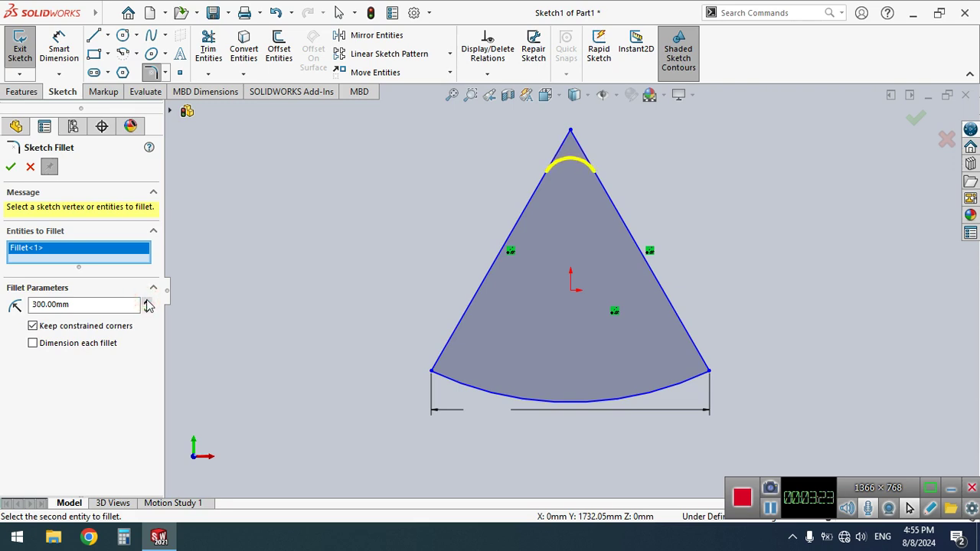
{"action": "right_click", "coordinate": [292, 317]}
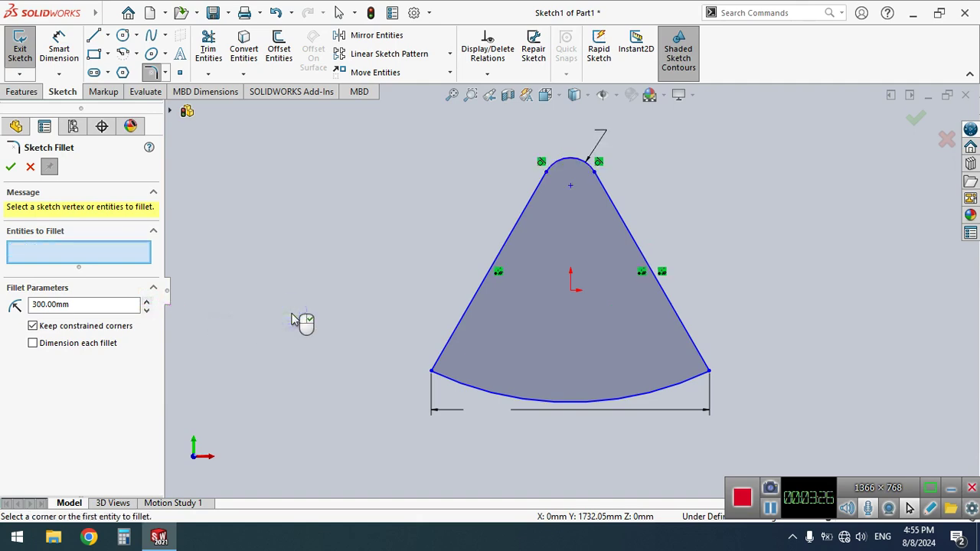
Step: Round both base corners of the profile with 200 mm sketch fillets
{"action": "left_click", "coordinate": [431, 372]}
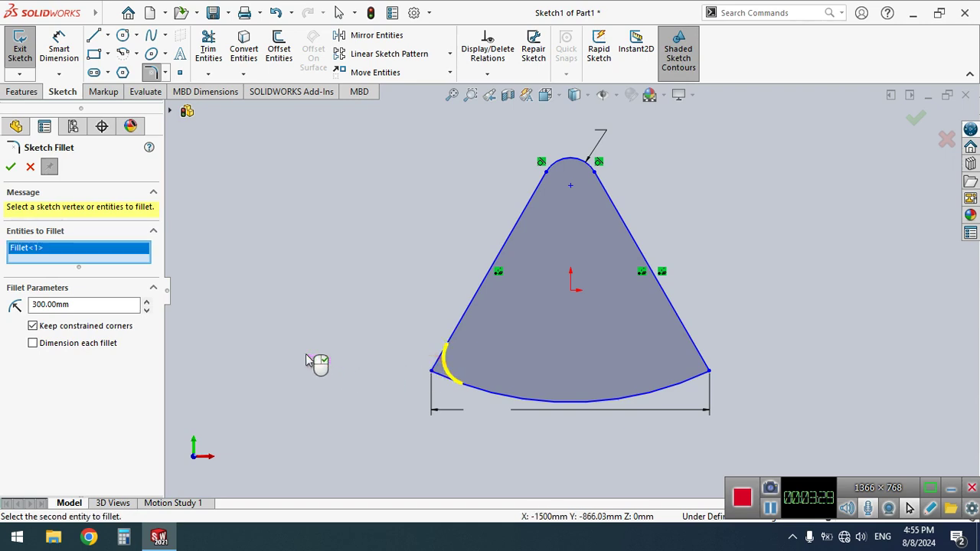
{"action": "left_click", "coordinate": [147, 310]}
{"action": "left_click", "coordinate": [146, 310]}
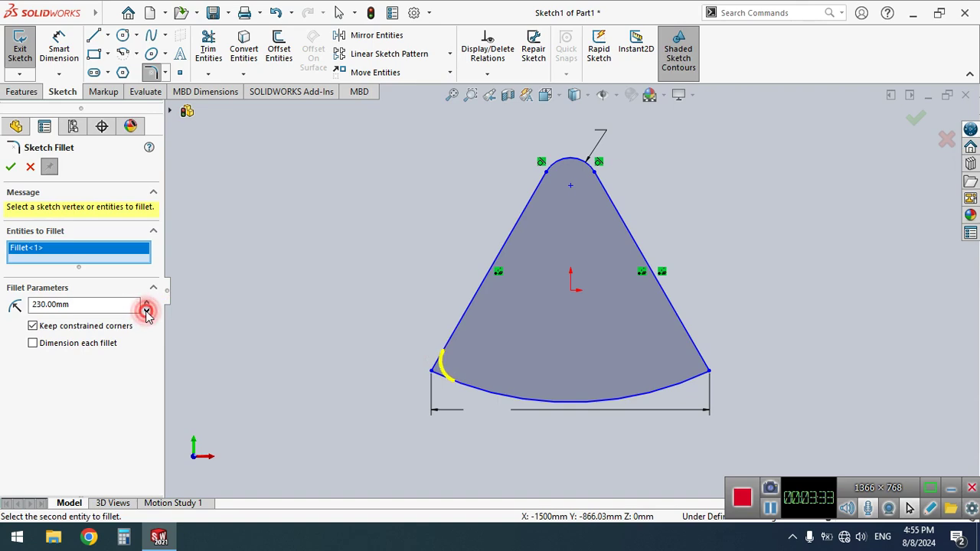
{"action": "left_click", "coordinate": [709, 372]}
{"action": "key", "text": "Return"}
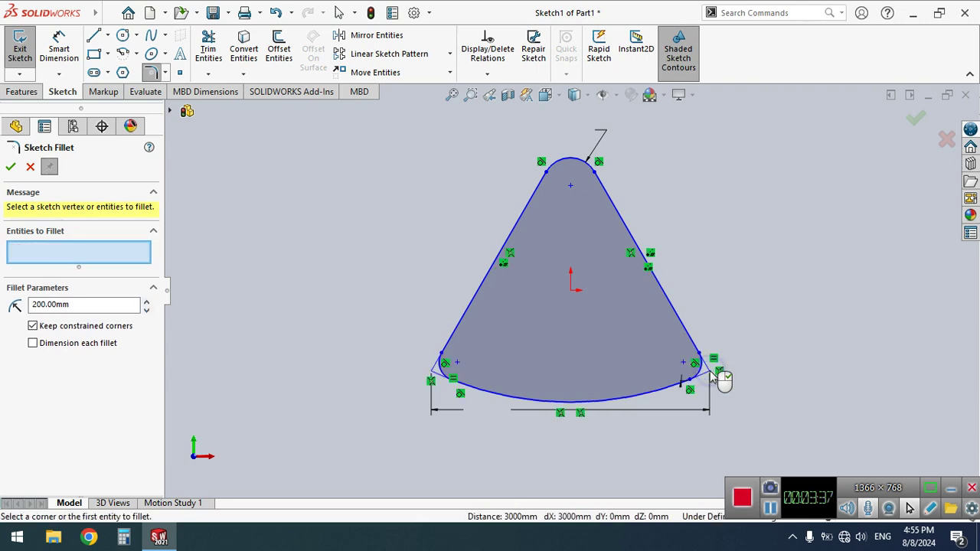
Step: Save the part as Part1.SLDPRT in a new folder named capsul inside the projects folder
{"action": "left_click", "coordinate": [216, 18]}
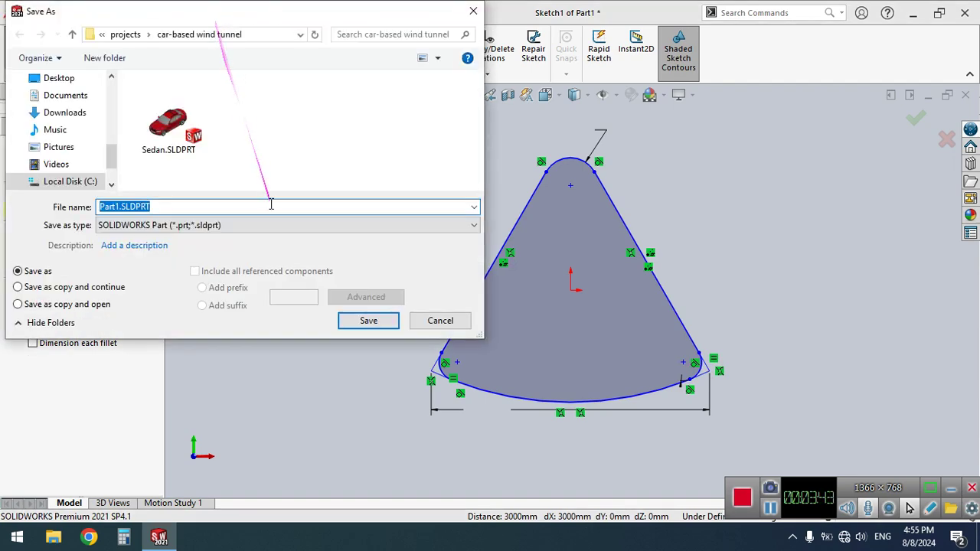
{"action": "left_click", "coordinate": [125, 35]}
{"action": "left_click", "coordinate": [107, 58]}
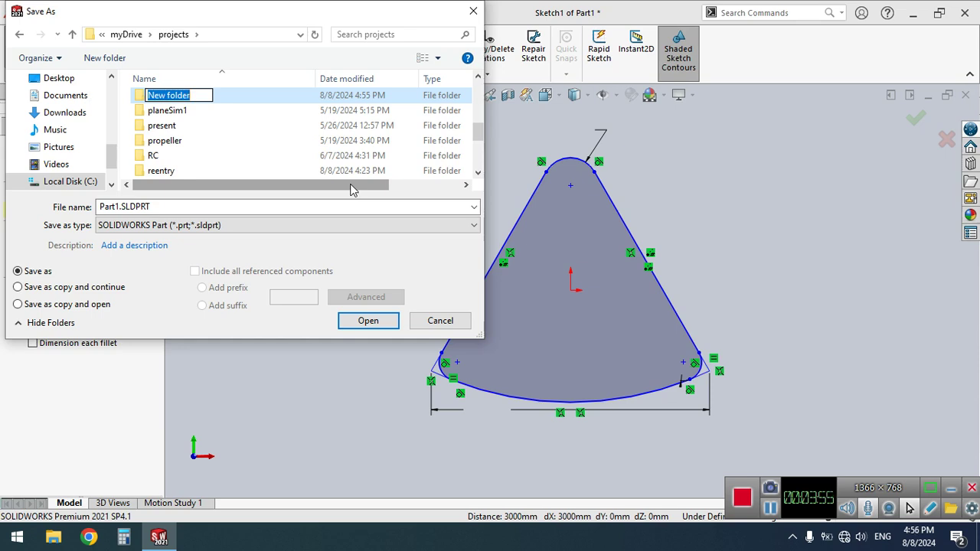
{"action": "type", "text": "capsul"}
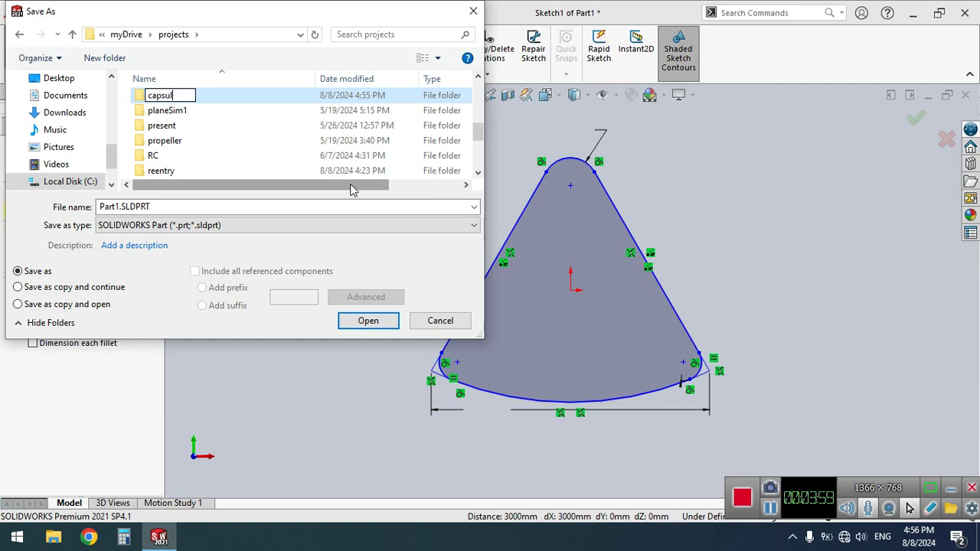
{"action": "key", "text": "Return"}
{"action": "key", "text": "Return"}
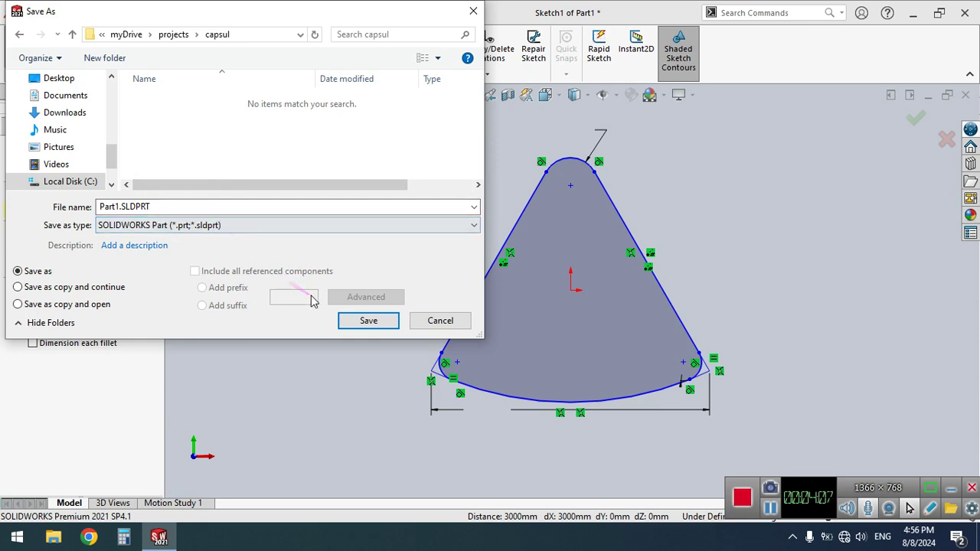
{"action": "left_click", "coordinate": [367, 321]}
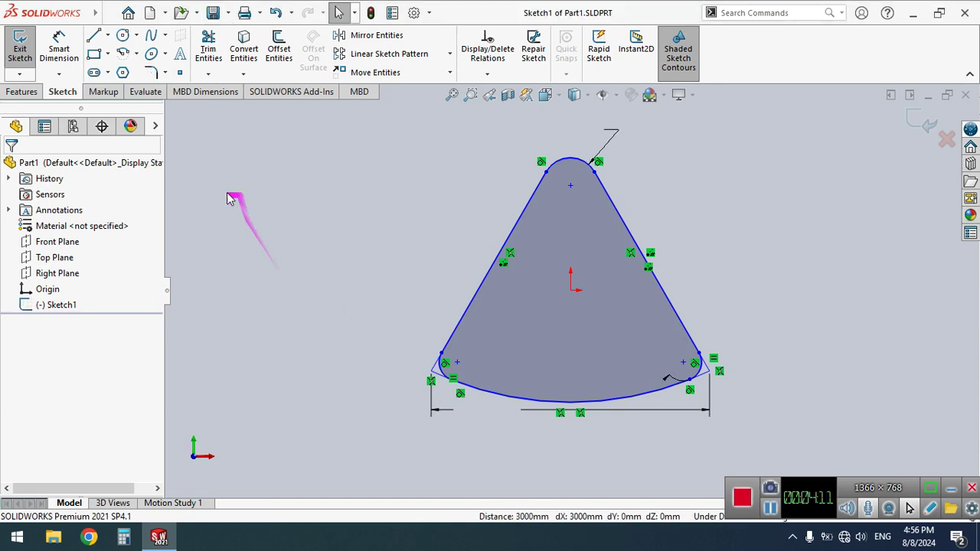
Step: Draw a vertical line from the midpoint of the top fillet arc to the midpoint of the curved base
{"action": "left_click", "coordinate": [94, 35]}
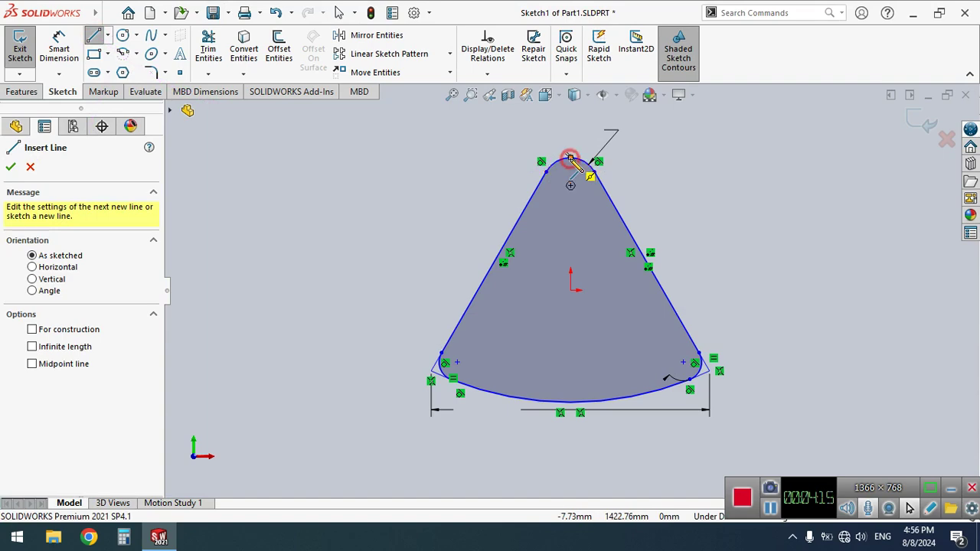
{"action": "left_click", "coordinate": [570, 158]}
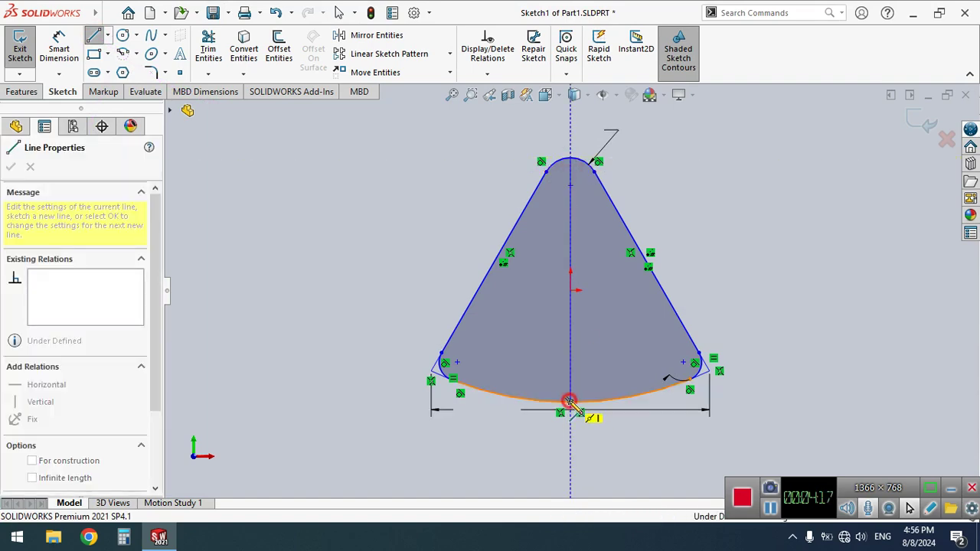
{"action": "left_click", "coordinate": [570, 400]}
Step: Trim away the half of the profile left of the vertical centre line, accepting the deletion of the affected relations
{"action": "left_click", "coordinate": [208, 48]}
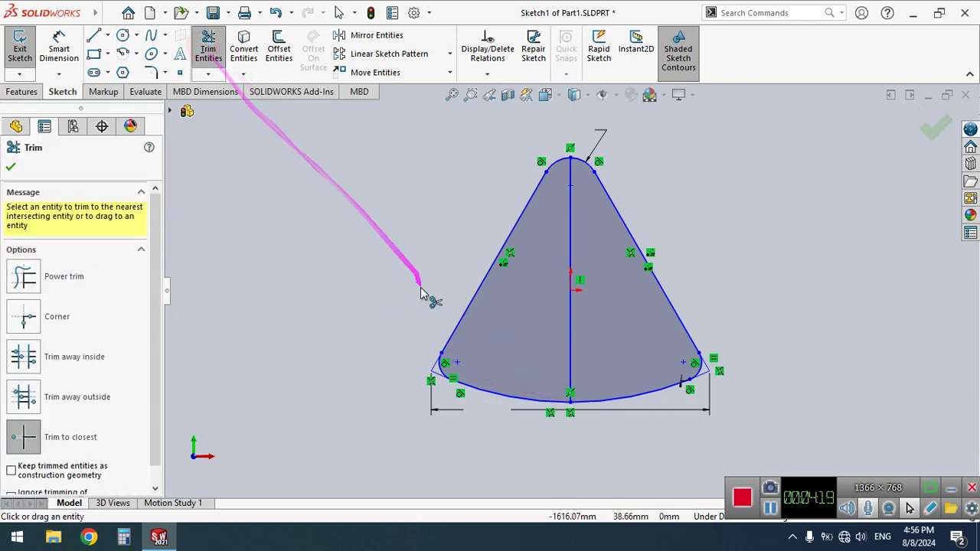
{"action": "mouse_move", "coordinate": [420, 291]}
{"action": "left_mouse_down"}
{"action": "mouse_move", "coordinate": [508, 404]}
{"action": "mouse_move", "coordinate": [449, 361]}
{"action": "mouse_move", "coordinate": [551, 260]}
{"action": "mouse_move", "coordinate": [486, 340]}
{"action": "mouse_move", "coordinate": [448, 357]}
{"action": "mouse_move", "coordinate": [444, 344]}
{"action": "mouse_move", "coordinate": [568, 148]}
{"action": "mouse_move", "coordinate": [556, 160]}
{"action": "left_mouse_up"}
{"action": "left_click", "coordinate": [525, 279]}
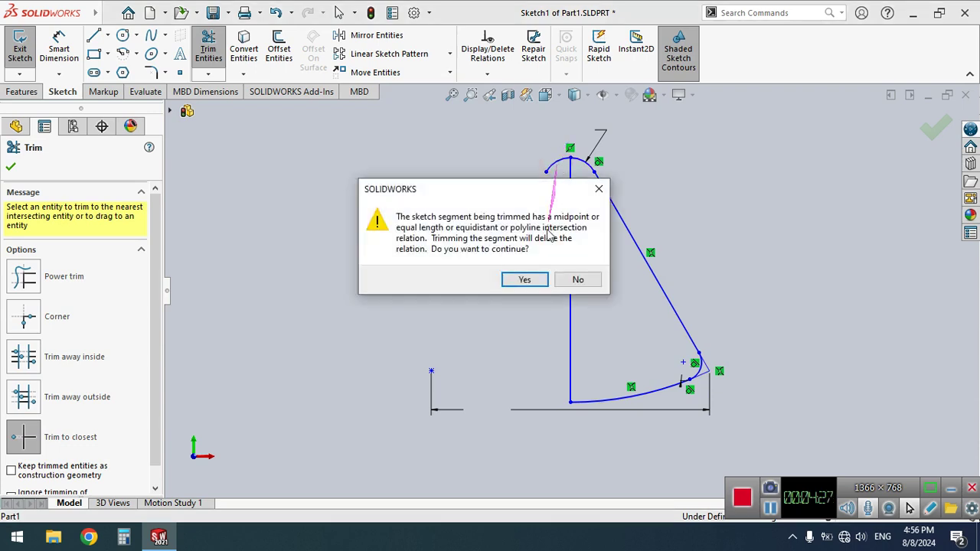
{"action": "left_click", "coordinate": [525, 279]}
Step: Revolve the half profile 360 degrees about its vertical centre line as a solid boss
{"action": "mouse_move", "coordinate": [536, 306]}
{"action": "left_mouse_down"}
{"action": "mouse_move", "coordinate": [521, 408]}
{"action": "mouse_move", "coordinate": [417, 132]}
{"action": "mouse_move", "coordinate": [146, 86]}
{"action": "mouse_move", "coordinate": [25, 93]}
{"action": "left_mouse_up"}
{"action": "left_click", "coordinate": [23, 92]}
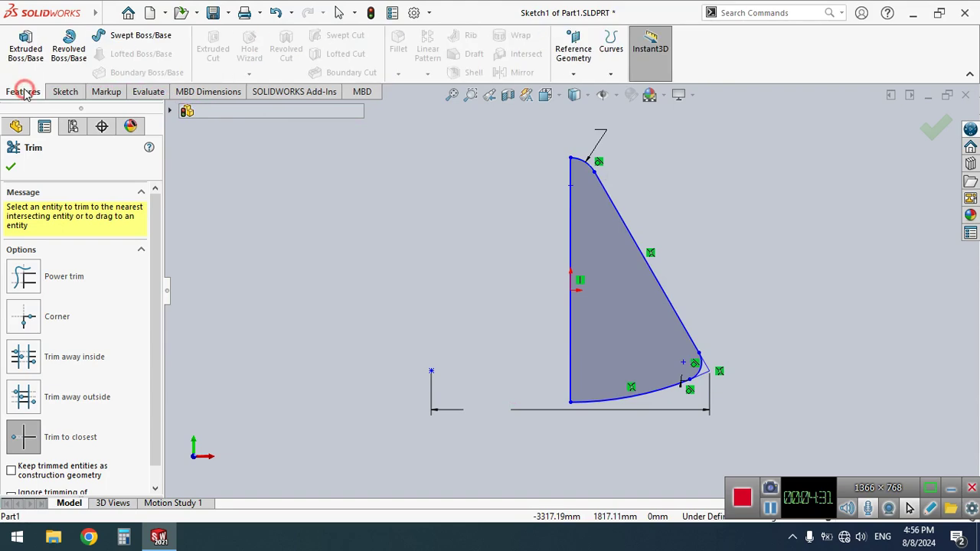
{"action": "left_click", "coordinate": [77, 61]}
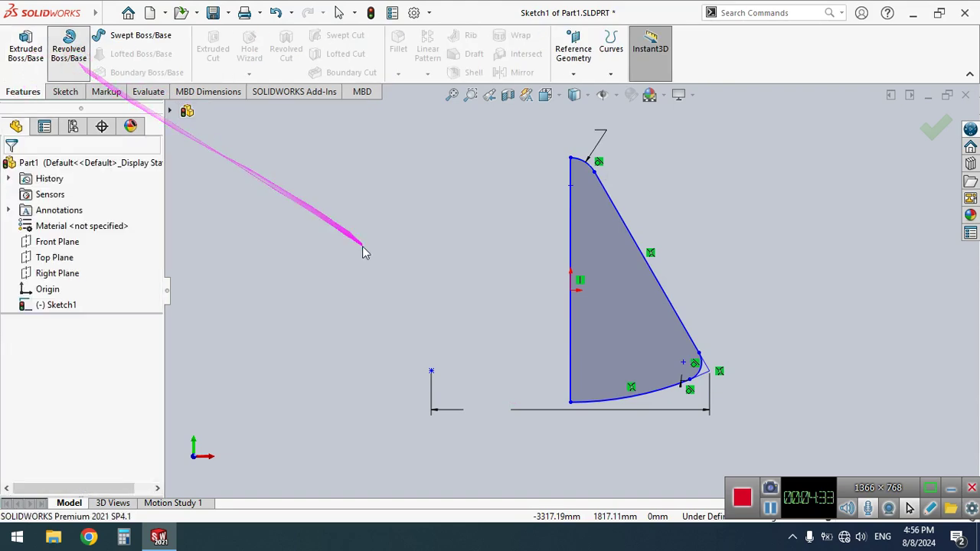
{"action": "left_click", "coordinate": [555, 261]}
{"action": "left_click", "coordinate": [556, 265]}
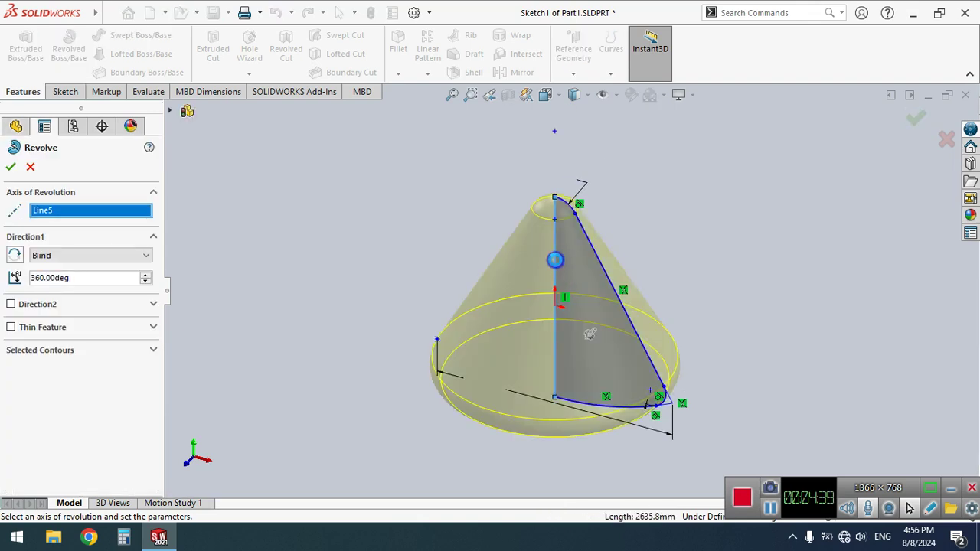
{"action": "key", "text": "Return"}
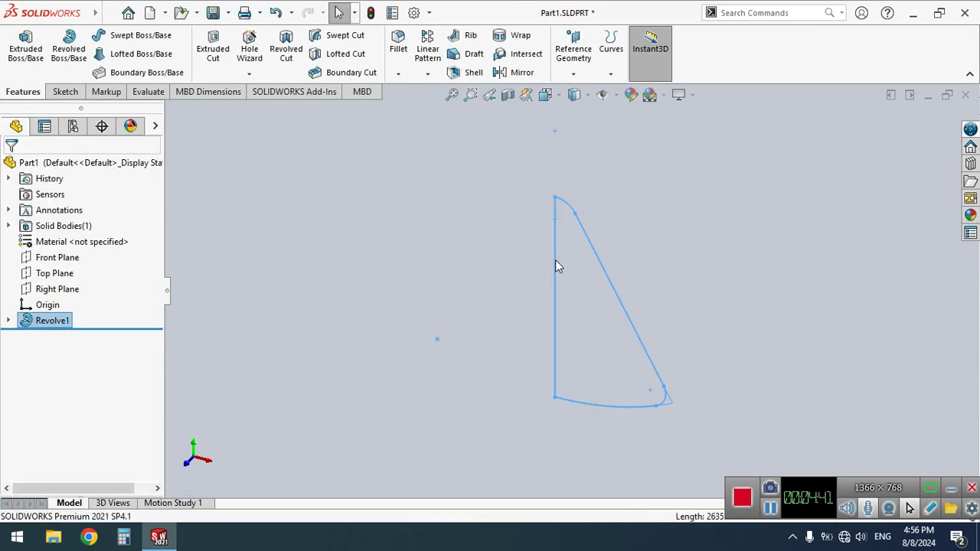
Step: Change the scene to a plain white background and save the part
{"action": "left_click", "coordinate": [650, 94]}
{"action": "right_click", "coordinate": [431, 207]}
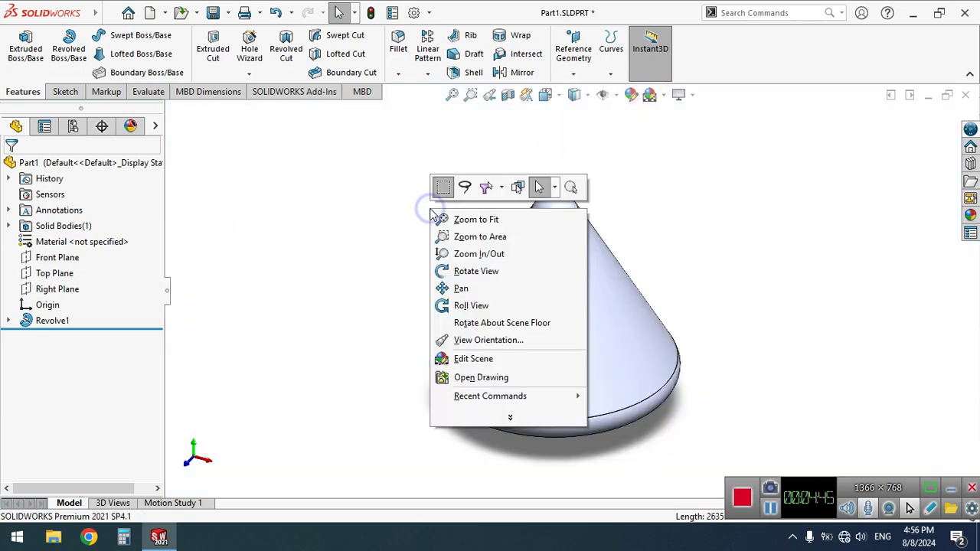
{"action": "left_click", "coordinate": [452, 270]}
{"action": "left_click_drag", "start_coordinate": [424, 314], "coordinate": [371, 232]}
{"action": "left_click_drag", "start_coordinate": [497, 247], "coordinate": [621, 285]}
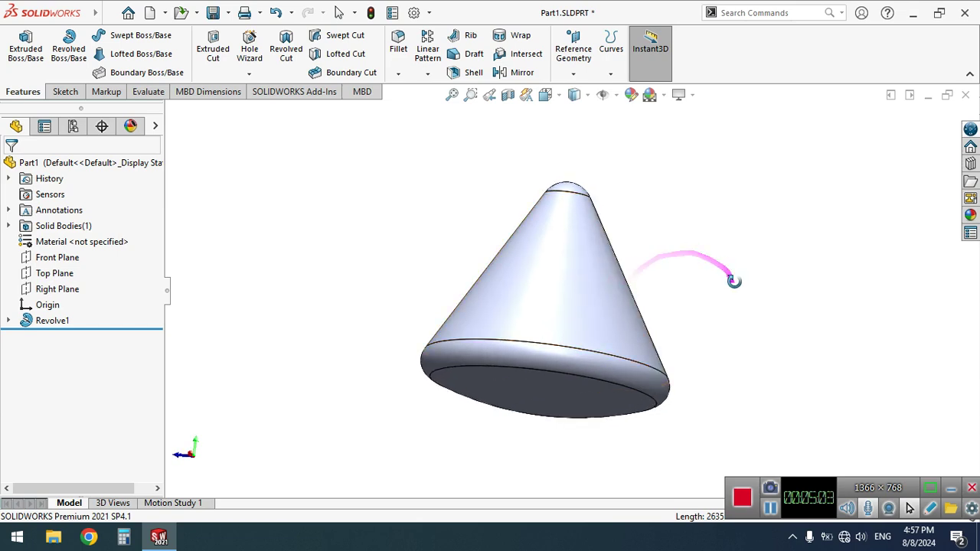
{"action": "left_click", "coordinate": [212, 12]}
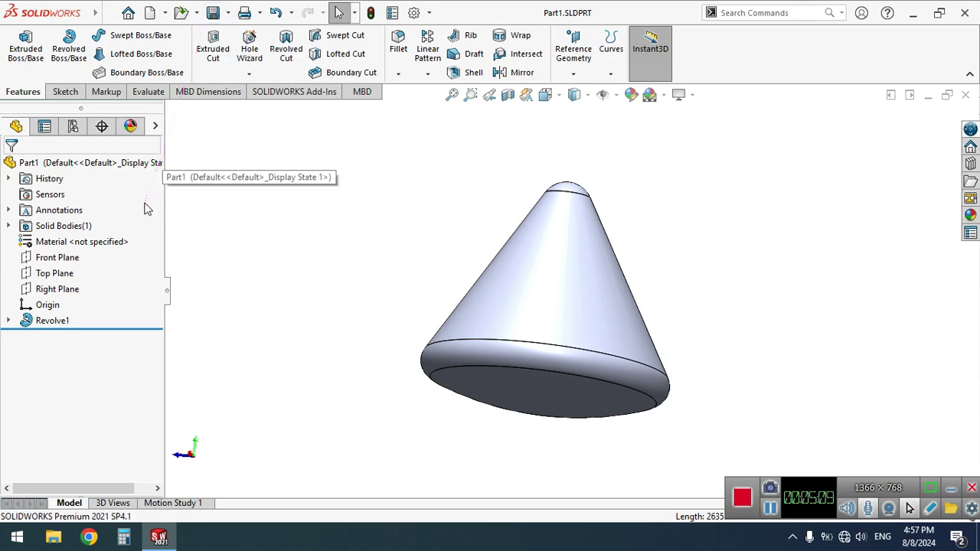
Step: Launch Ansys Workbench 2021 R2 and add a Fluid Flow (Fluent) analysis system to the project schematic
{"action": "left_click", "coordinate": [17, 538]}
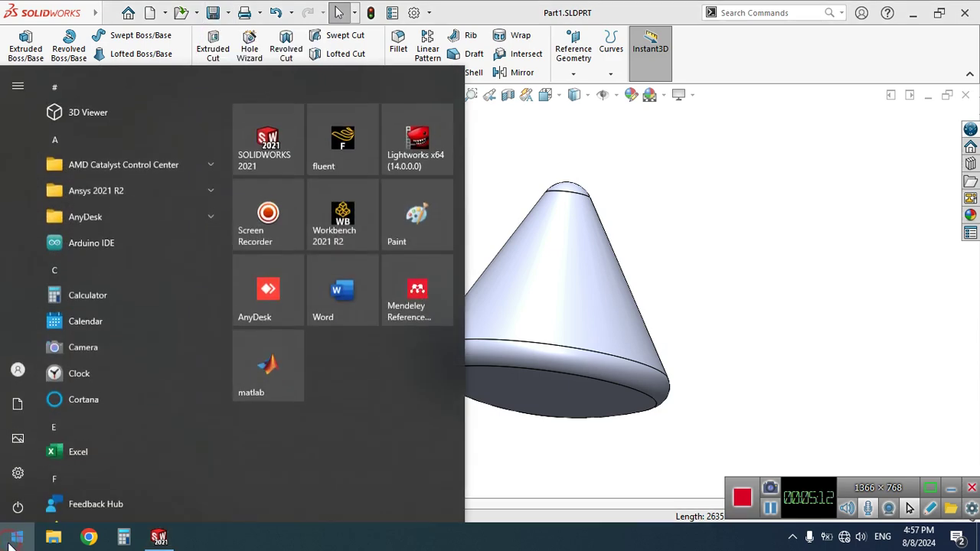
{"action": "left_click", "coordinate": [344, 234]}
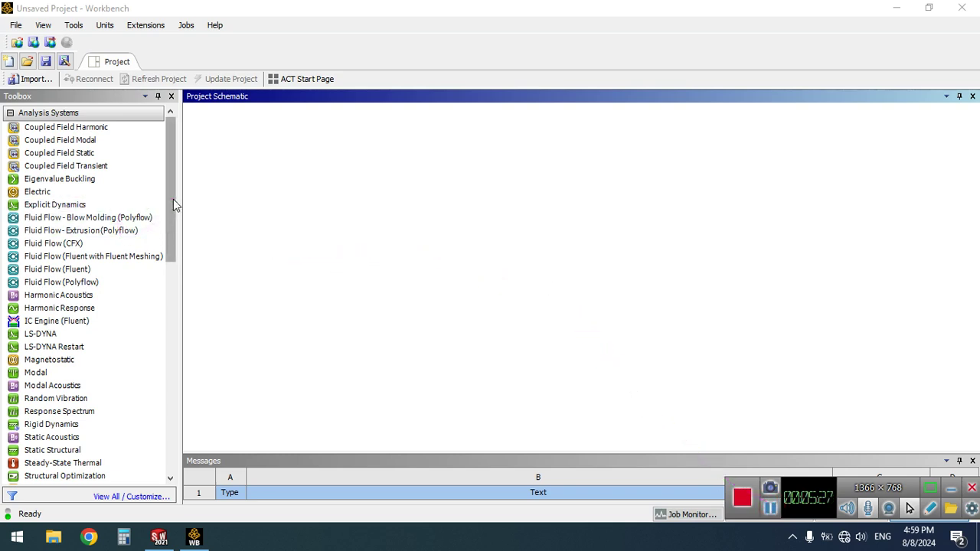
{"action": "left_click", "coordinate": [73, 270]}
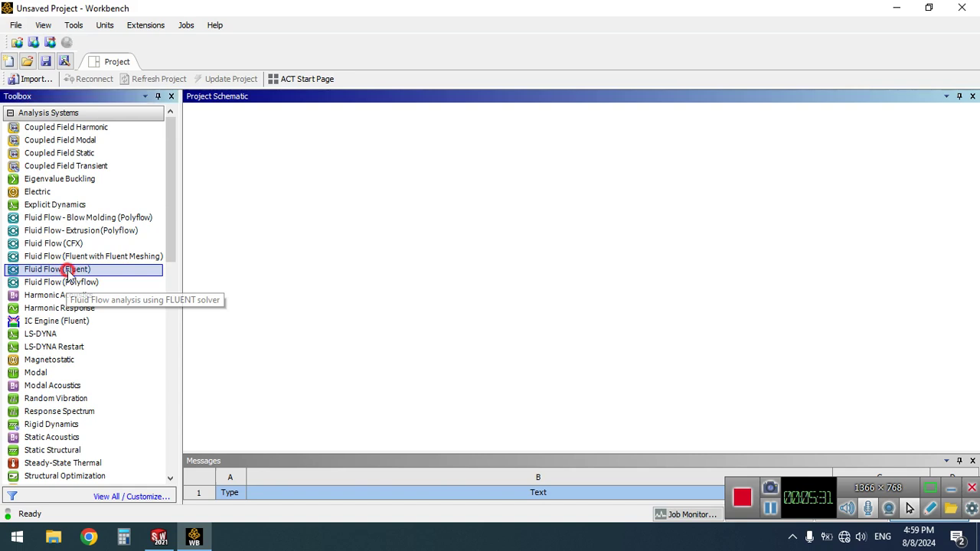
{"action": "left_click_drag", "start_coordinate": [141, 285], "coordinate": [272, 253]}
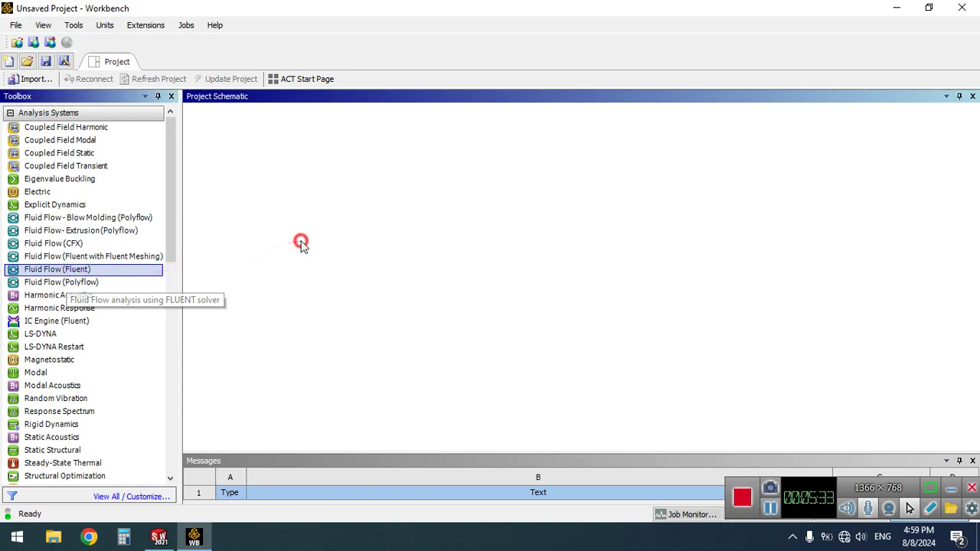
{"action": "left_click_drag", "start_coordinate": [297, 216], "coordinate": [299, 218]}
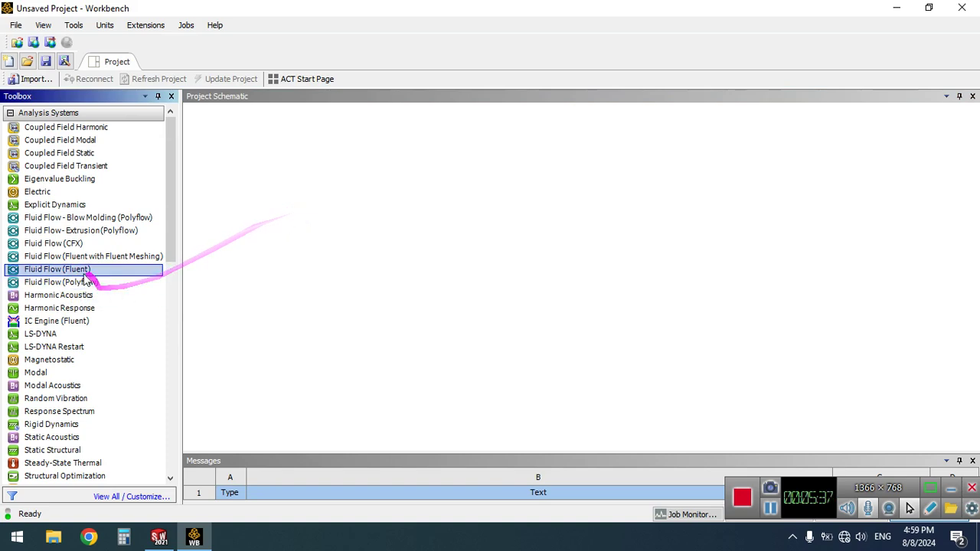
{"action": "left_click_drag", "start_coordinate": [79, 269], "coordinate": [258, 184]}
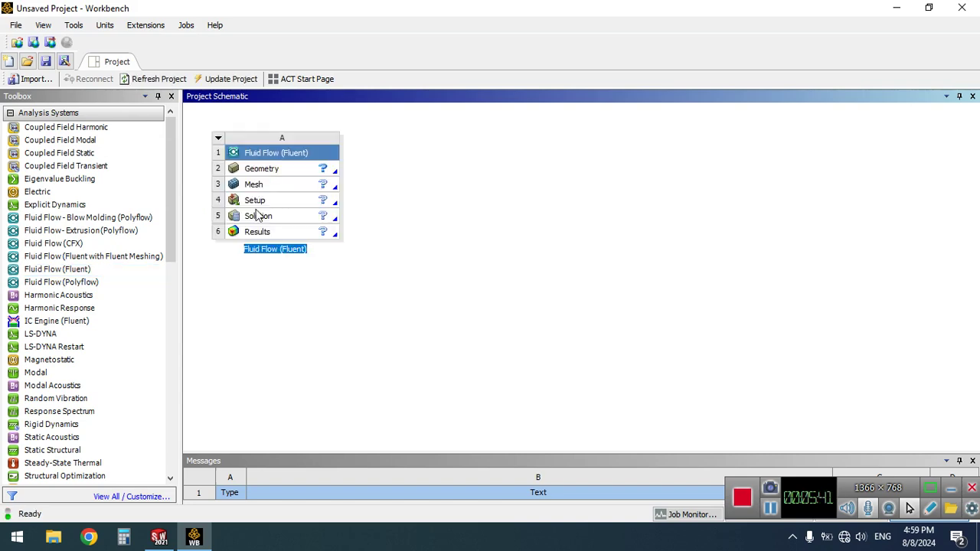
Step: Bring Part1.SLDPRT from the projects\capsul folder into the Workbench project schematic as a separate geometry system
{"action": "left_click", "coordinate": [54, 539]}
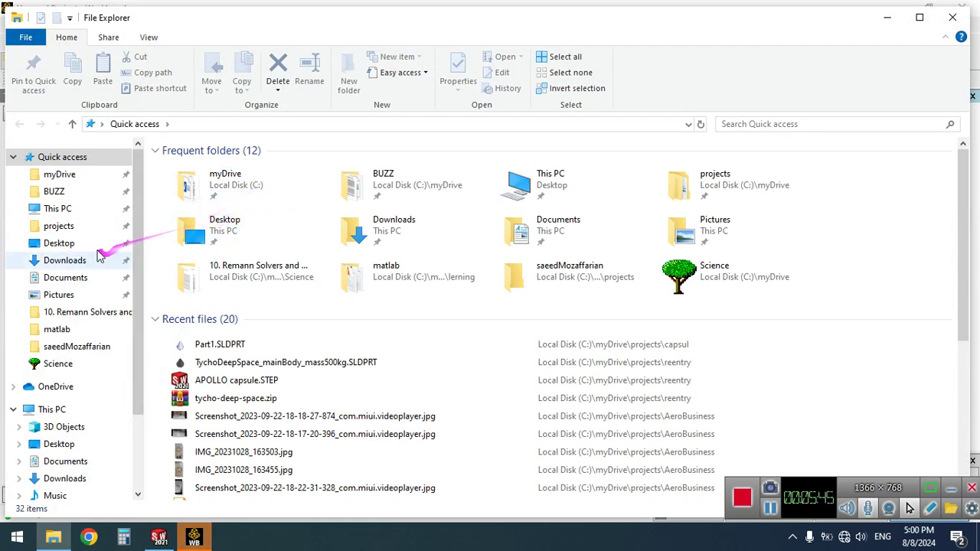
{"action": "left_click", "coordinate": [90, 226]}
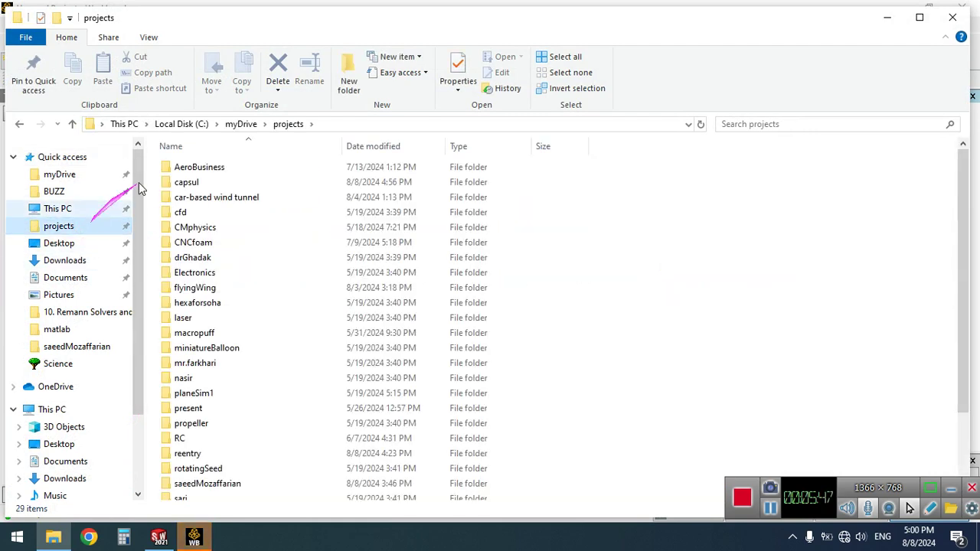
{"action": "double_click", "coordinate": [213, 184]}
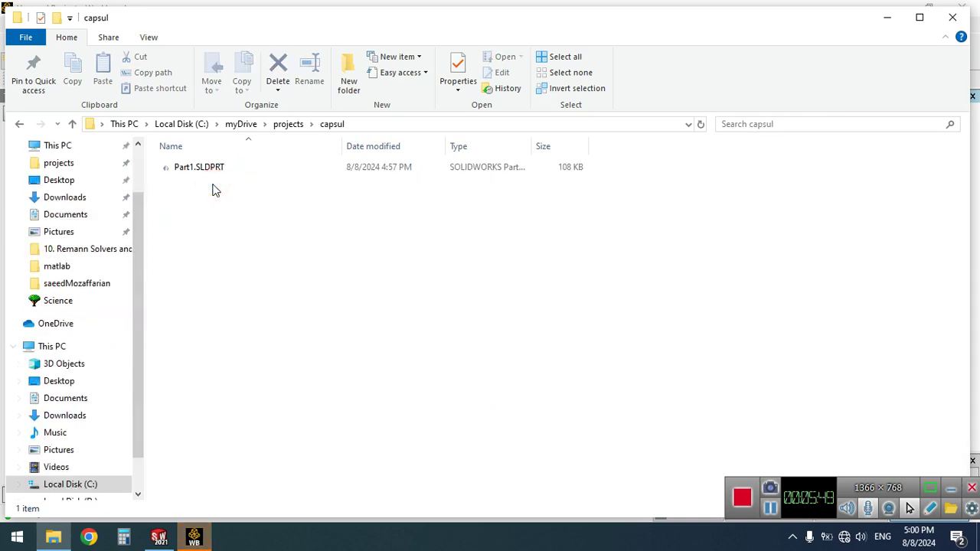
{"action": "left_click_drag", "start_coordinate": [189, 169], "coordinate": [237, 335]}
Step: Link the imported part's geometry to the Geometry cell of the Fluid Flow (Fluent) system
{"action": "left_click_drag", "start_coordinate": [214, 172], "coordinate": [280, 168]}
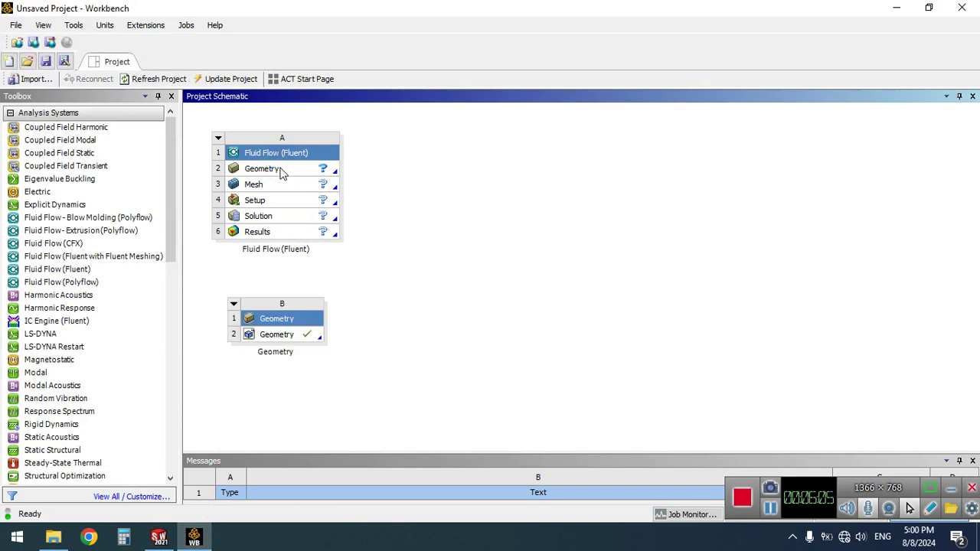
{"action": "left_click", "coordinate": [296, 337]}
{"action": "left_click_drag", "start_coordinate": [296, 341], "coordinate": [272, 173]}
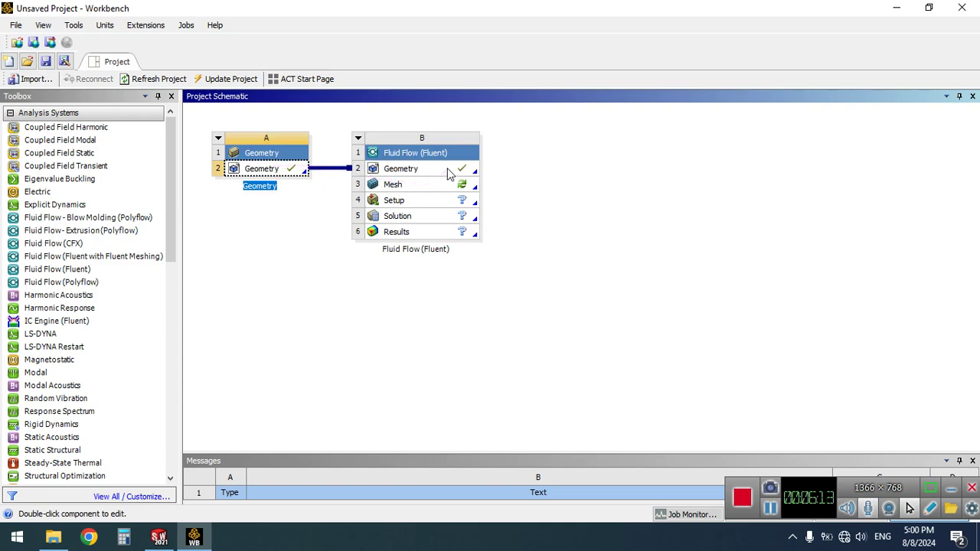
{"action": "left_click", "coordinate": [449, 175]}
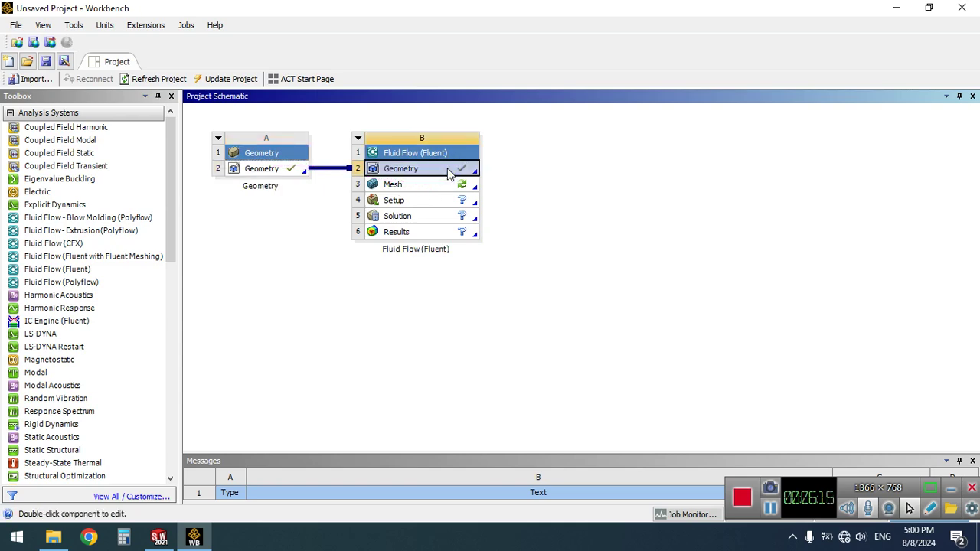
{"action": "right_click", "coordinate": [450, 175]}
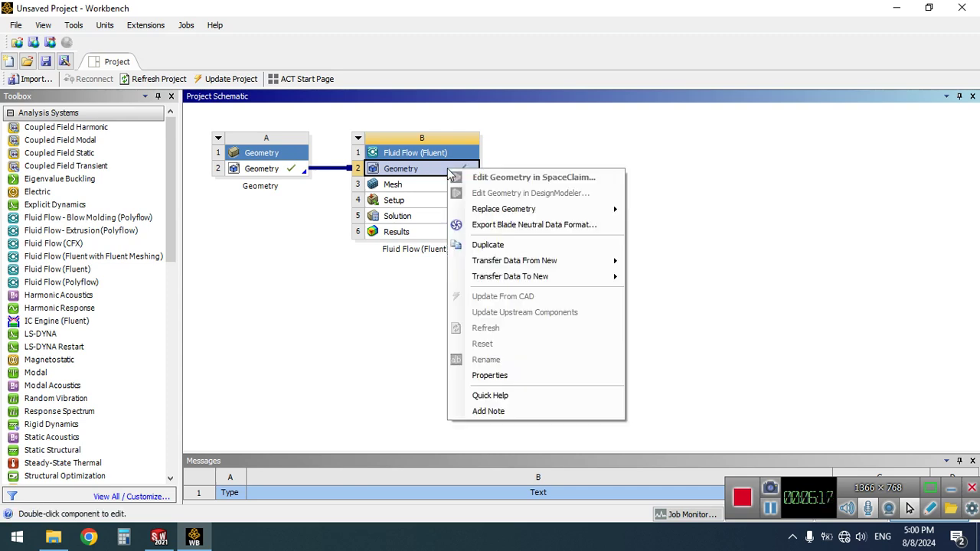
{"action": "left_click", "coordinate": [380, 303]}
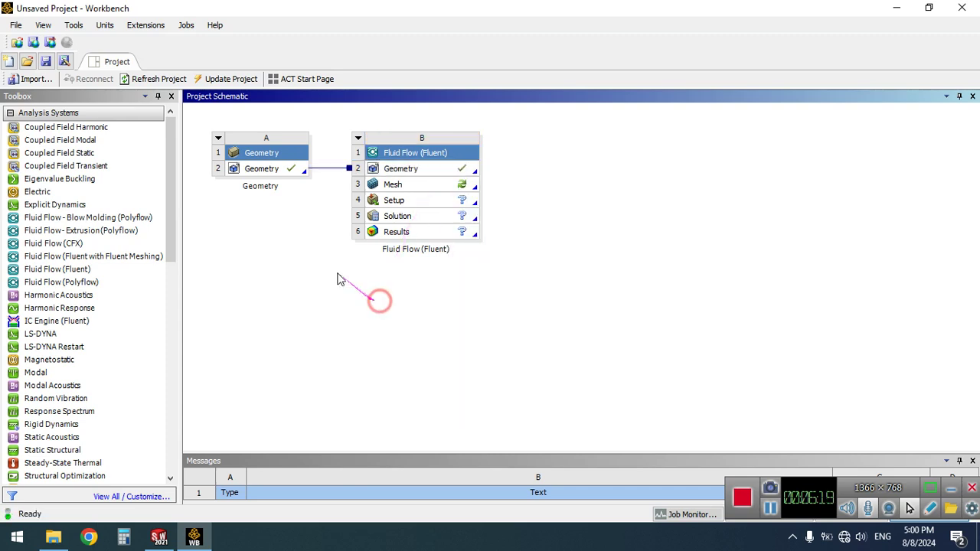
Step: Open the standalone geometry system's imported part for editing in DesignModeler
{"action": "left_click", "coordinate": [277, 174]}
{"action": "right_click", "coordinate": [277, 175]}
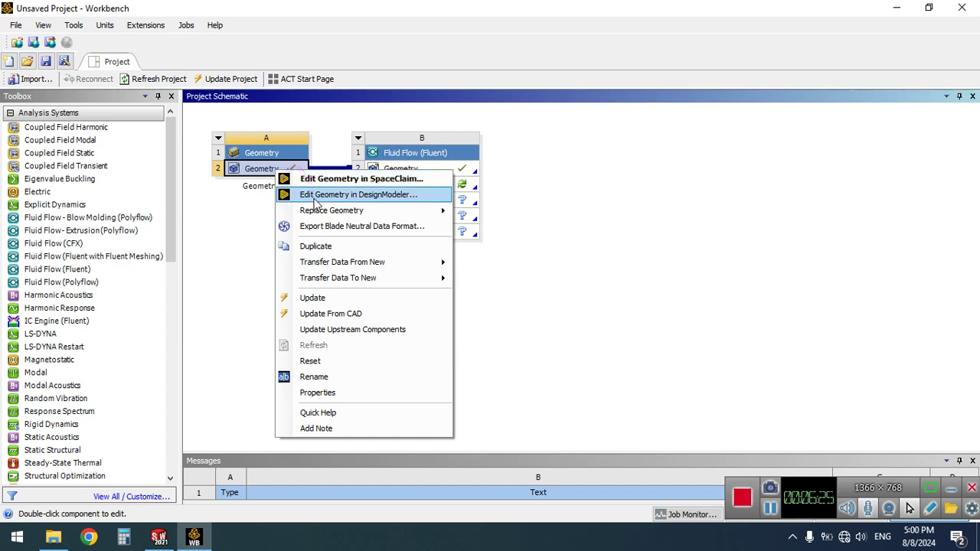
{"action": "left_click", "coordinate": [314, 196]}
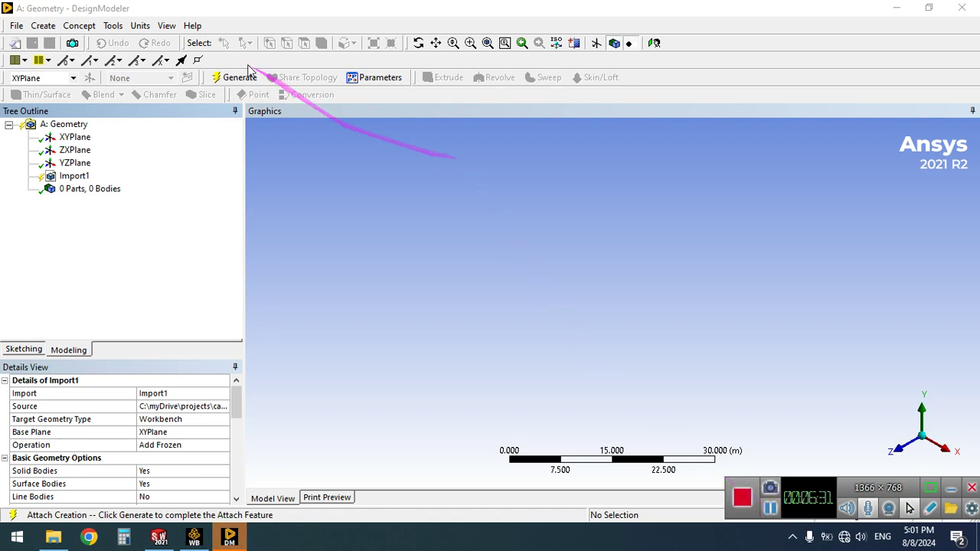
Step: Try to generate the imported SOLIDWORKS part in DesignModeler
{"action": "left_click", "coordinate": [237, 78]}
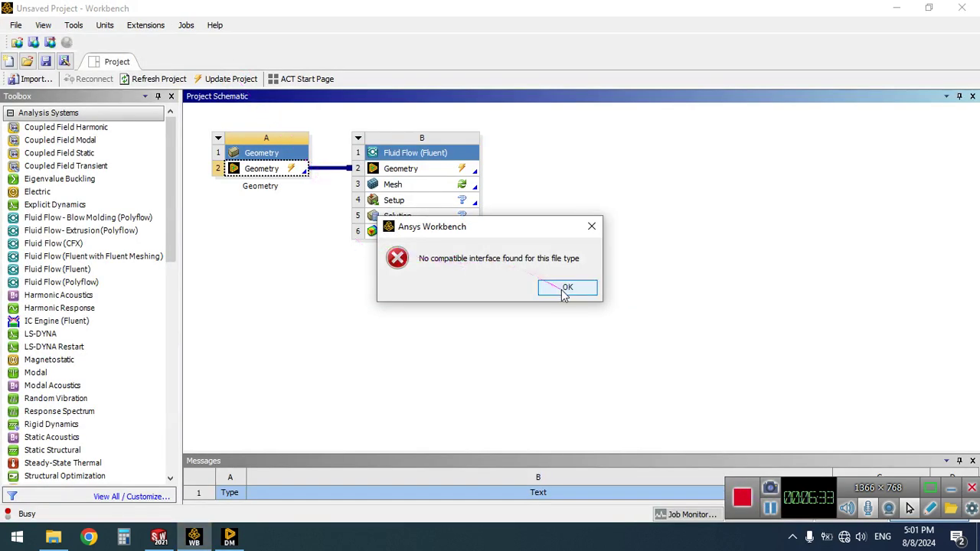
{"action": "left_click", "coordinate": [567, 289]}
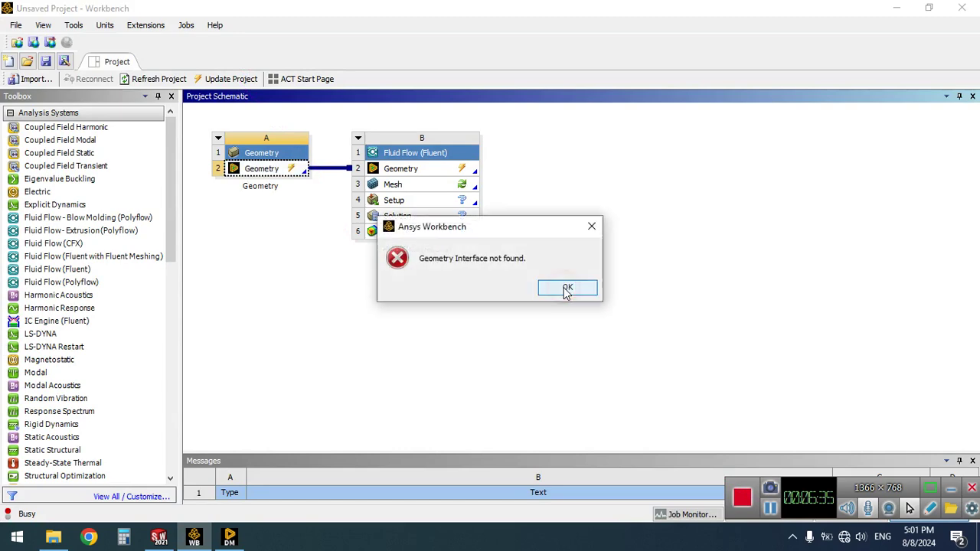
{"action": "left_click", "coordinate": [566, 290]}
{"action": "left_click", "coordinate": [566, 290]}
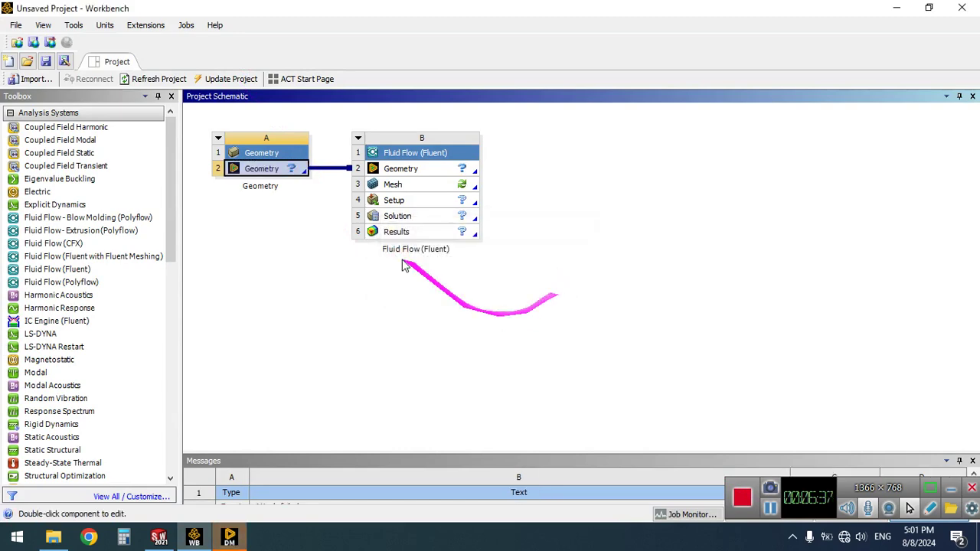
Step: Delete the link between the standalone geometry system and the Fluid Flow (Fluent) Geometry cell in Workbench
{"action": "left_click", "coordinate": [323, 169]}
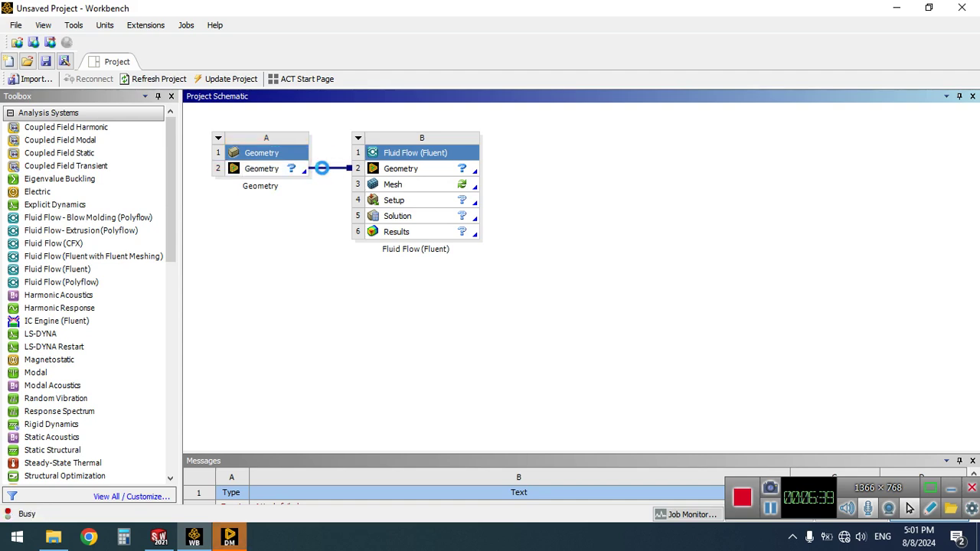
{"action": "key", "text": "Delete"}
{"action": "left_click", "coordinate": [514, 286]}
Step: Switch to SOLIDWORKS and save the capsule as the ACIS file Part1.SAT in the projects\capsul folder
{"action": "left_click", "coordinate": [167, 540]}
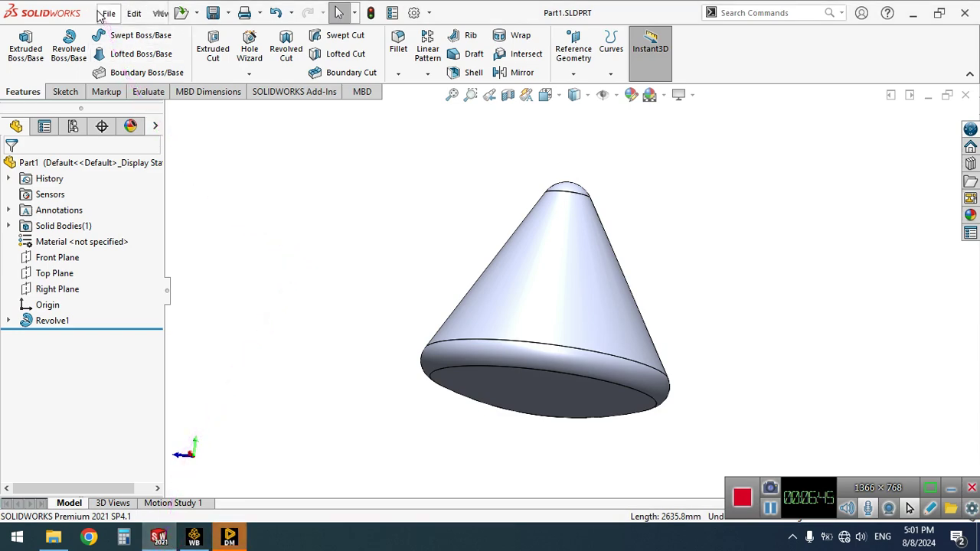
{"action": "left_click", "coordinate": [101, 15]}
{"action": "left_click", "coordinate": [138, 189]}
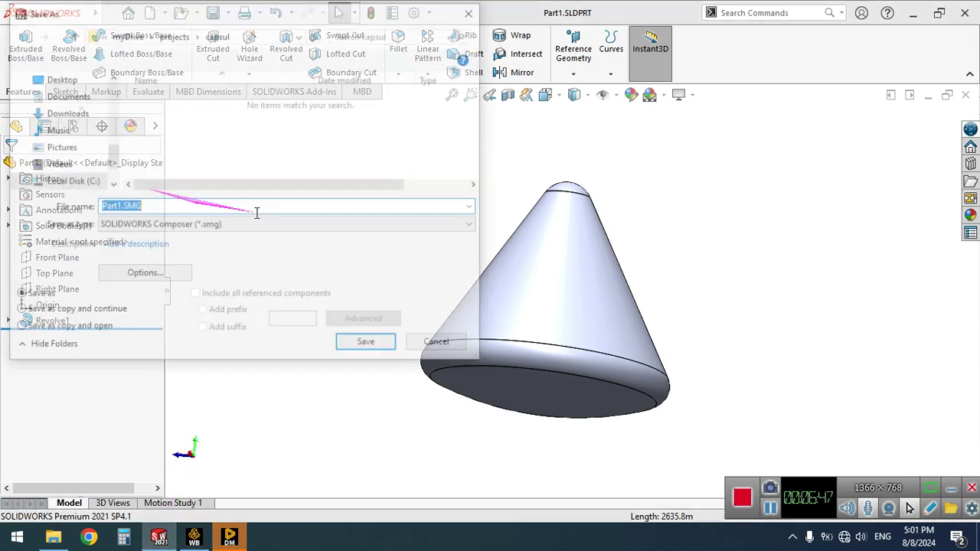
{"action": "left_click", "coordinate": [329, 226]}
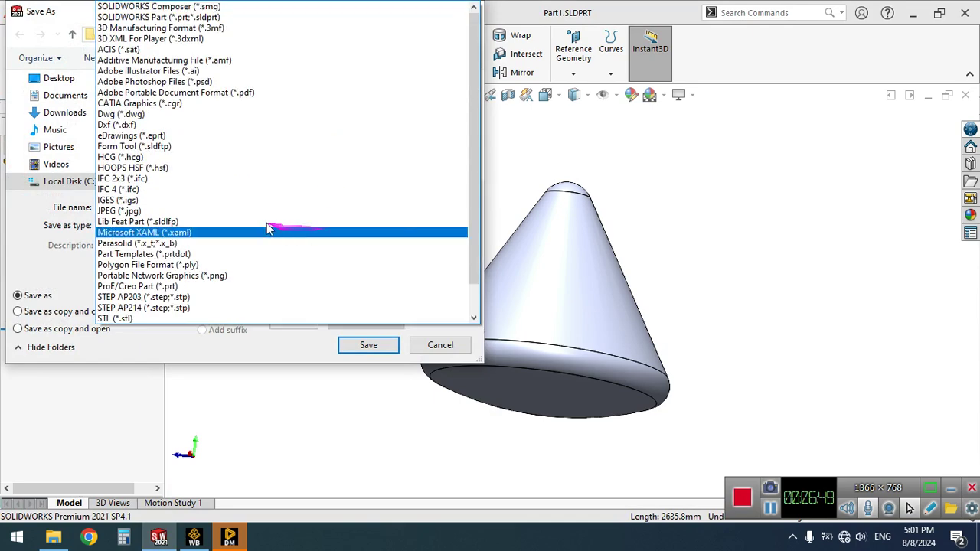
{"action": "left_click", "coordinate": [149, 49]}
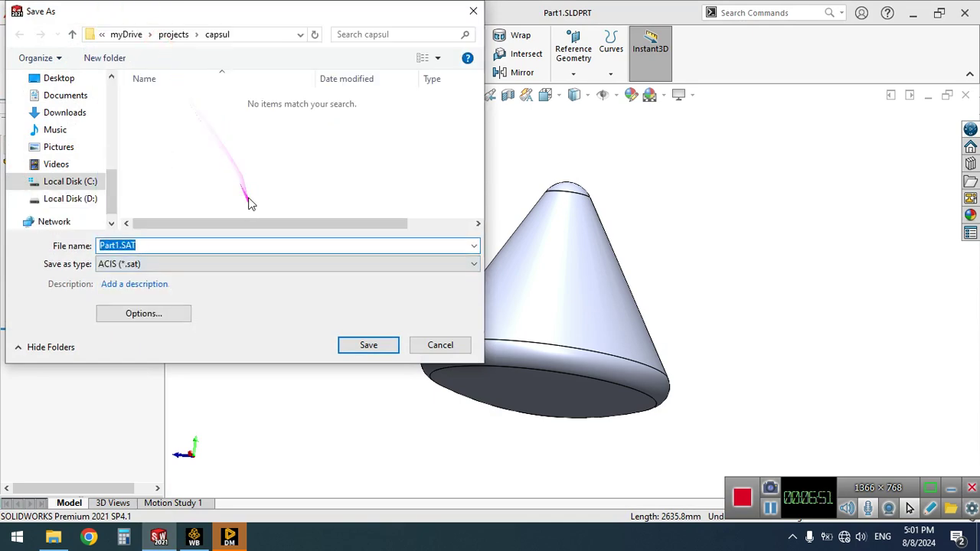
{"action": "left_click", "coordinate": [356, 345]}
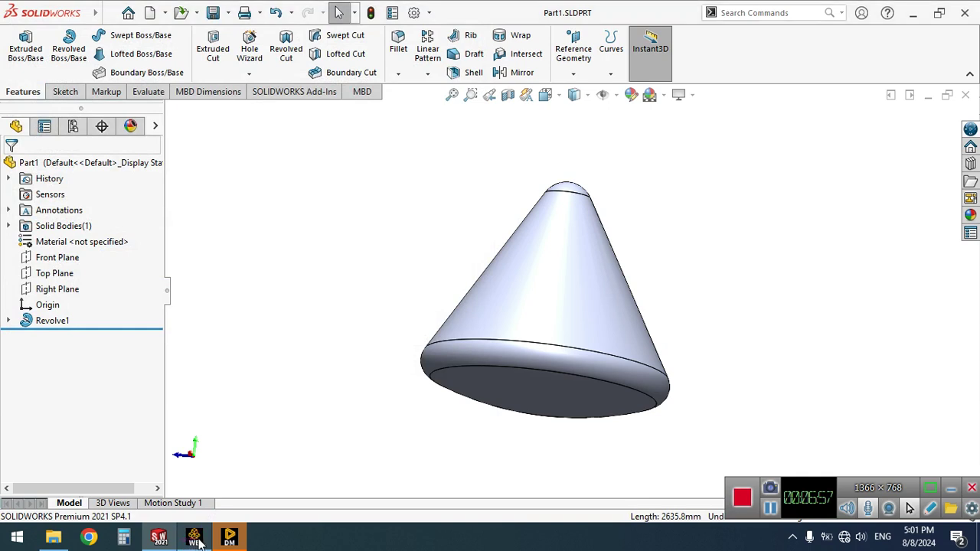
Step: Return to the DesignModeler window of the standalone geometry system and close it
{"action": "mouse_move", "coordinate": [207, 544]}
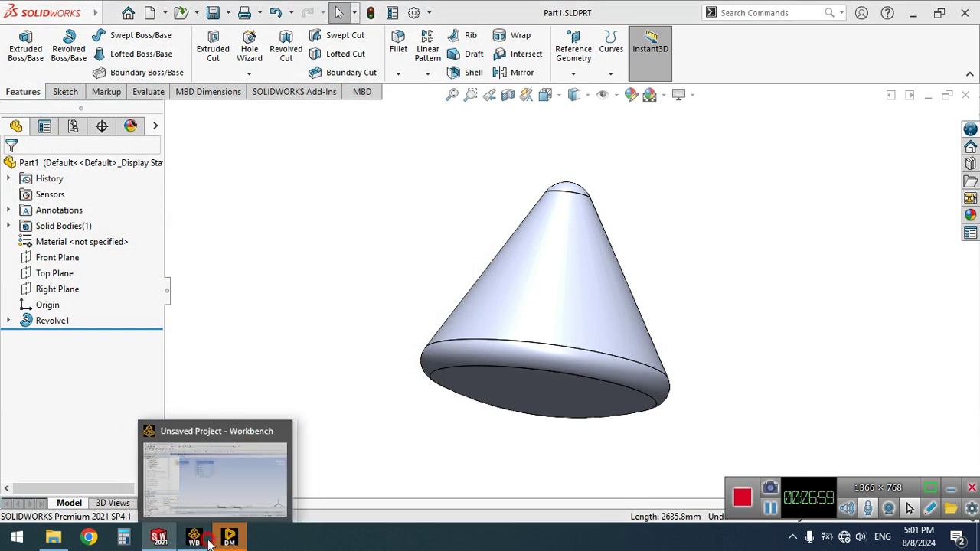
{"action": "left_click", "coordinate": [230, 475]}
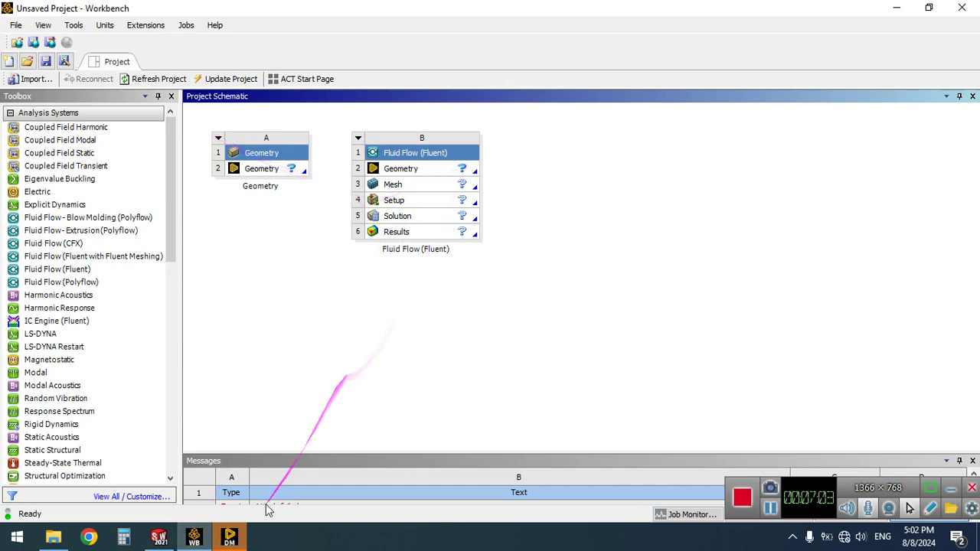
{"action": "left_click", "coordinate": [244, 540]}
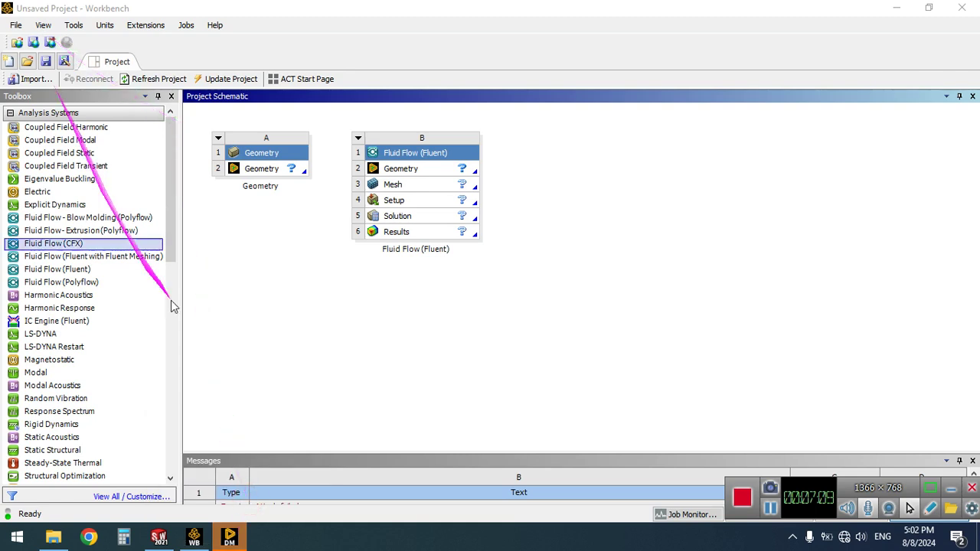
{"action": "left_click", "coordinate": [194, 541]}
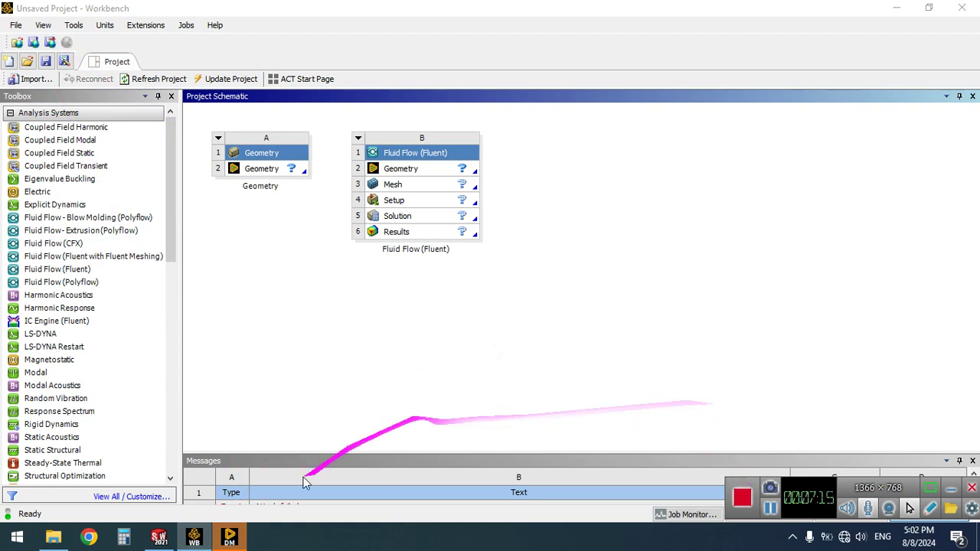
{"action": "right_click", "coordinate": [241, 541]}
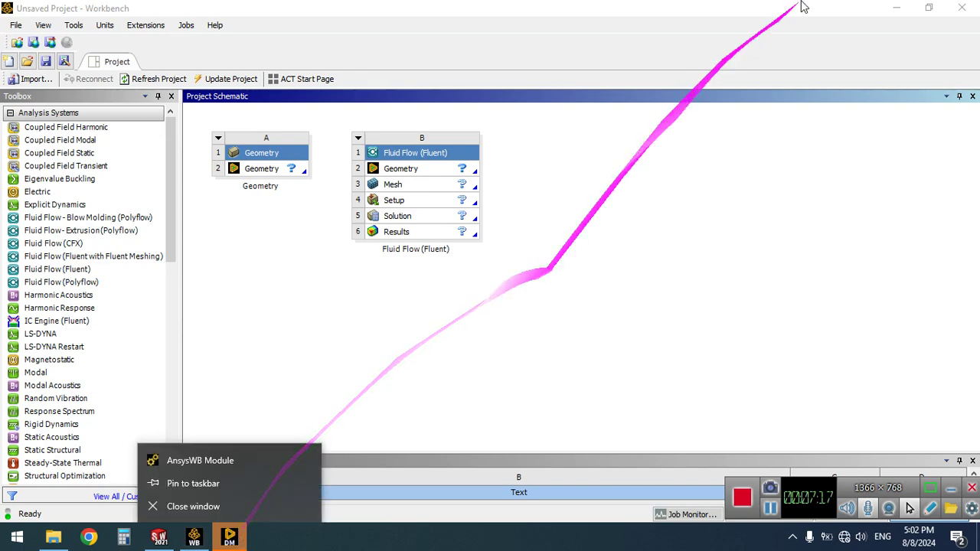
{"action": "left_click", "coordinate": [893, 10]}
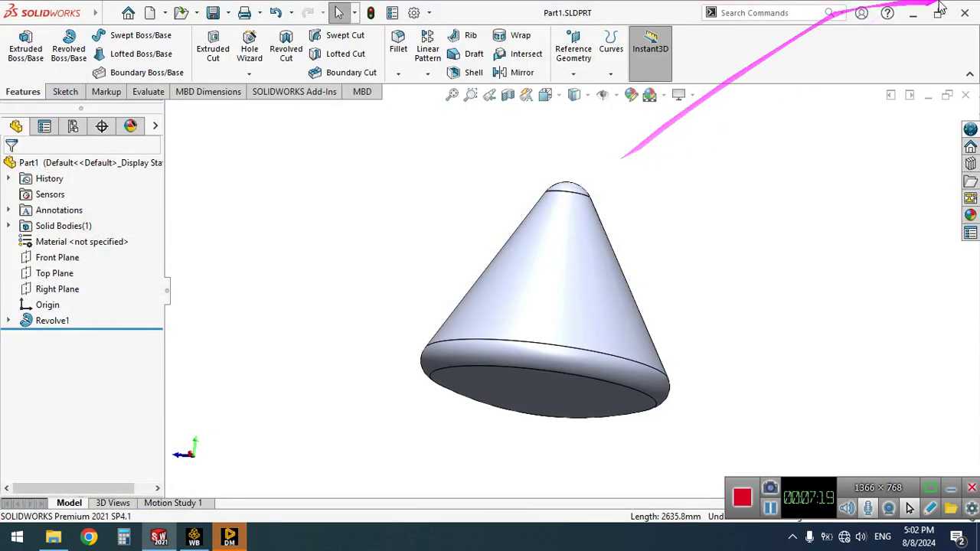
{"action": "left_click", "coordinate": [913, 12]}
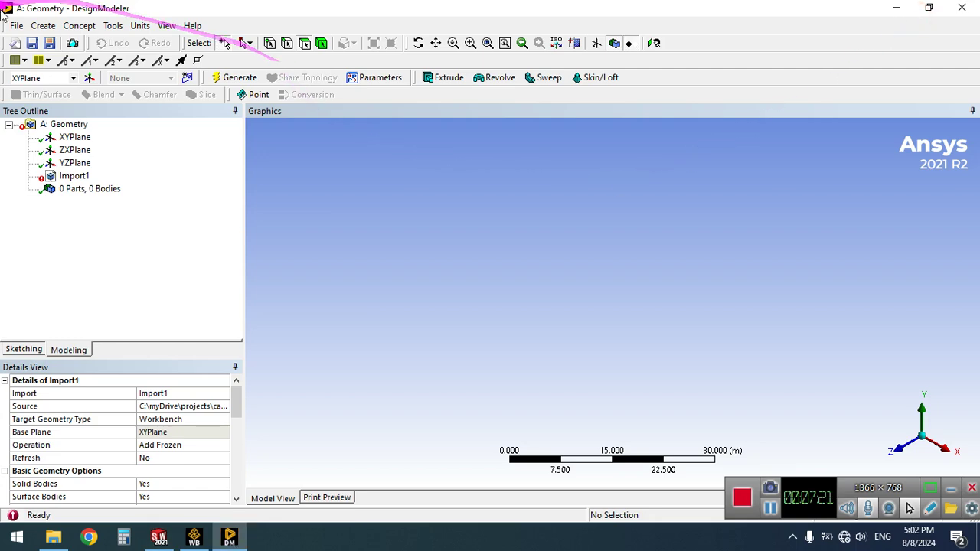
{"action": "left_click", "coordinate": [17, 26]}
{"action": "left_click", "coordinate": [65, 280]}
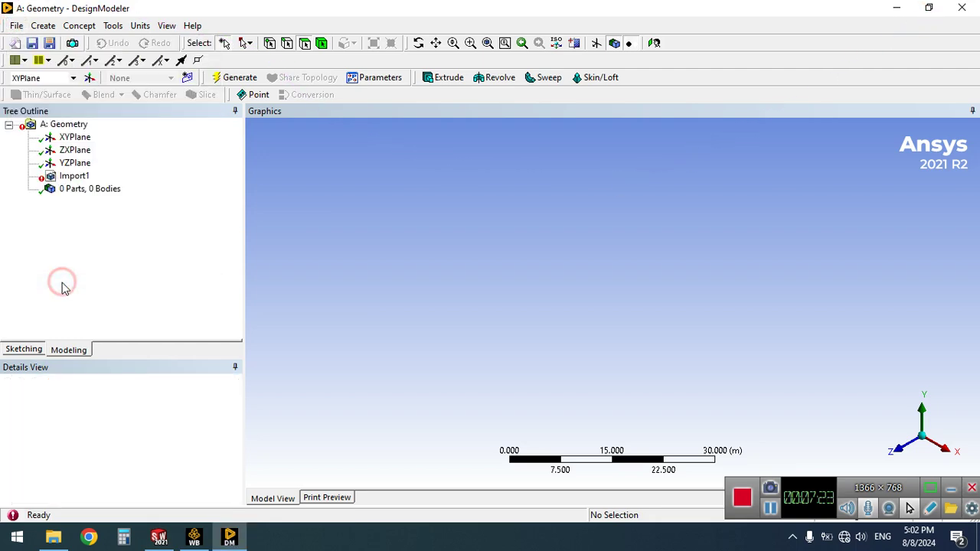
Step: Replace the Fluid Flow (Fluent) system's geometry in Workbench with Part1.SAT from the capsul folder
{"action": "left_click", "coordinate": [196, 538]}
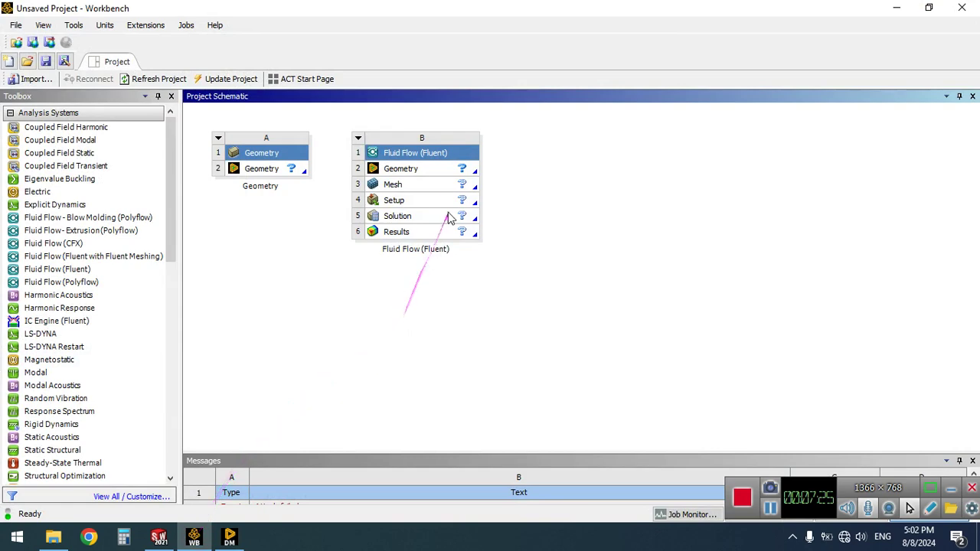
{"action": "right_click", "coordinate": [446, 171]}
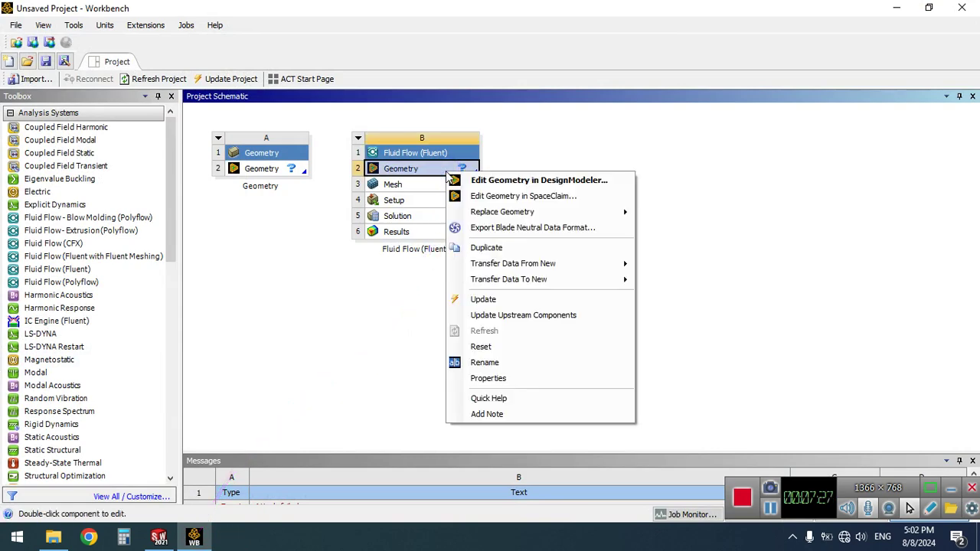
{"action": "mouse_move", "coordinate": [571, 212]}
{"action": "left_click", "coordinate": [666, 212]}
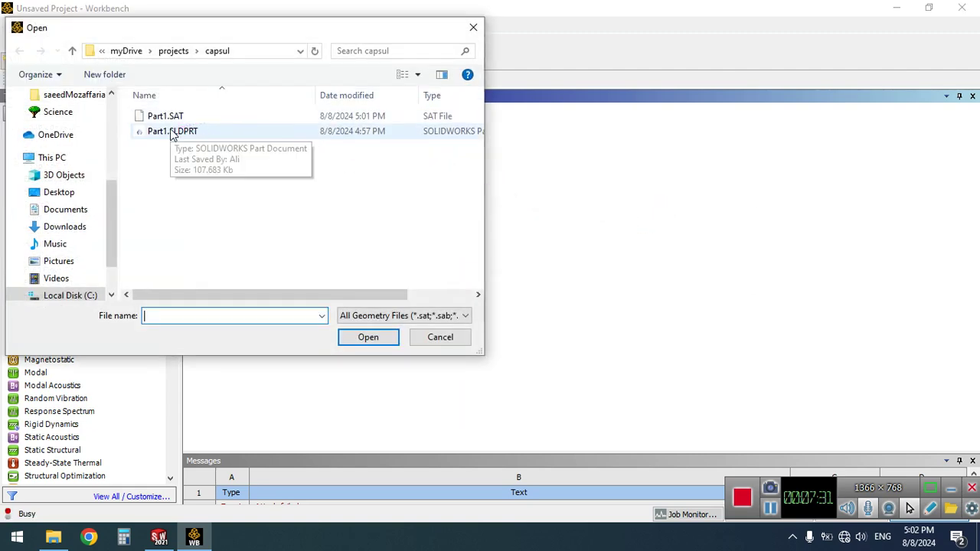
{"action": "left_click", "coordinate": [175, 115]}
{"action": "left_click", "coordinate": [368, 340]}
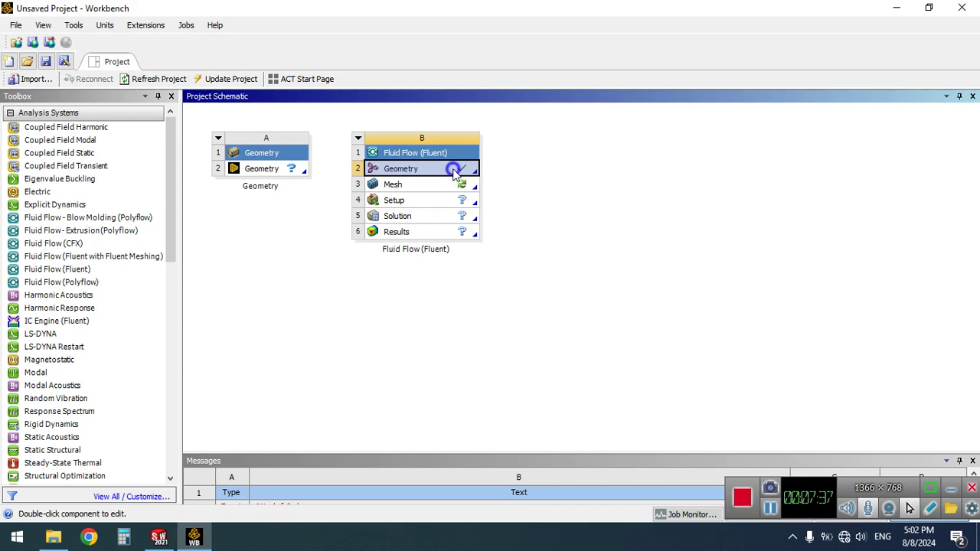
Step: Open the Fluid Flow (Fluent) geometry in DesignModeler and generate the imported capsule body
{"action": "right_click", "coordinate": [454, 172]}
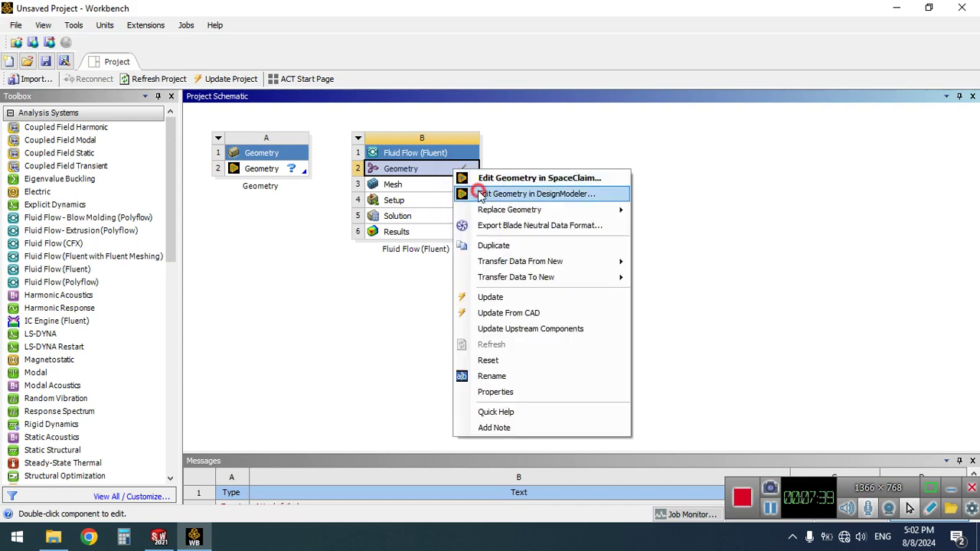
{"action": "left_click", "coordinate": [480, 195]}
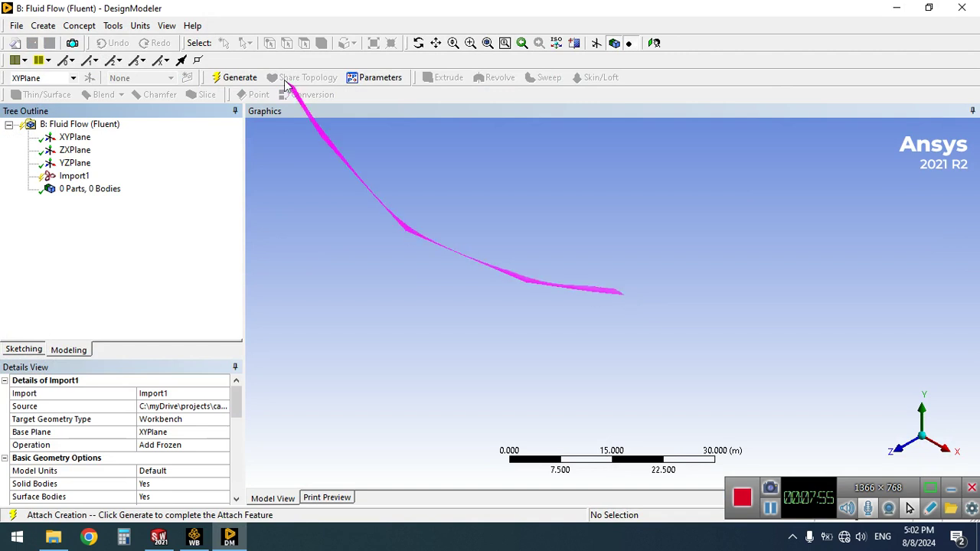
{"action": "left_click", "coordinate": [254, 83]}
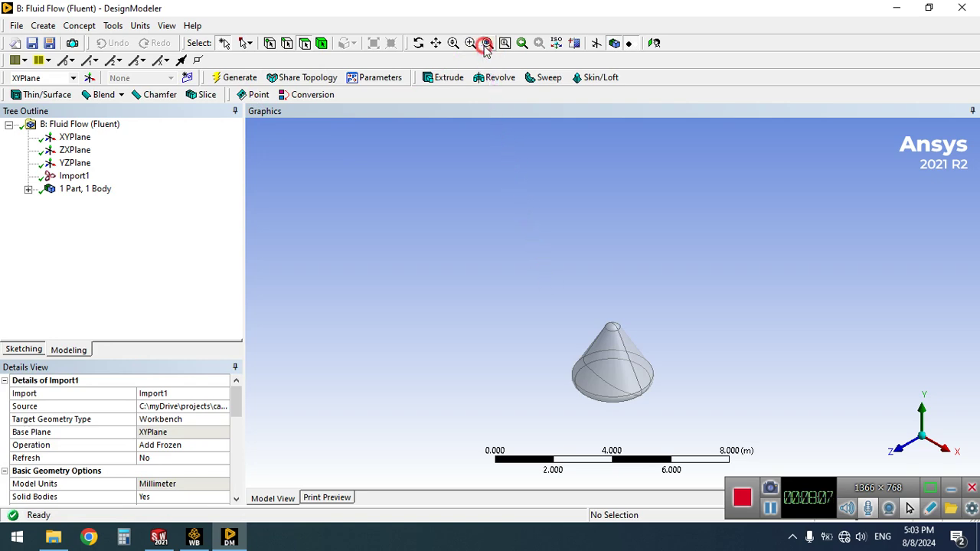
{"action": "left_click", "coordinate": [419, 43]}
{"action": "left_click_drag", "start_coordinate": [564, 346], "coordinate": [625, 336]}
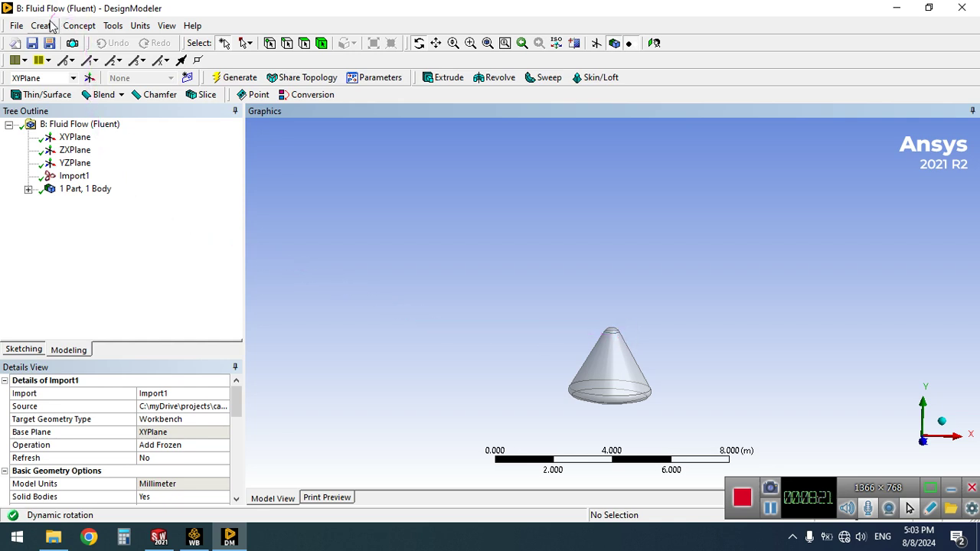
Step: Add a box primitive on the XY plane with diagonal X, Y and Z components of 50 m each
{"action": "left_click", "coordinate": [51, 26]}
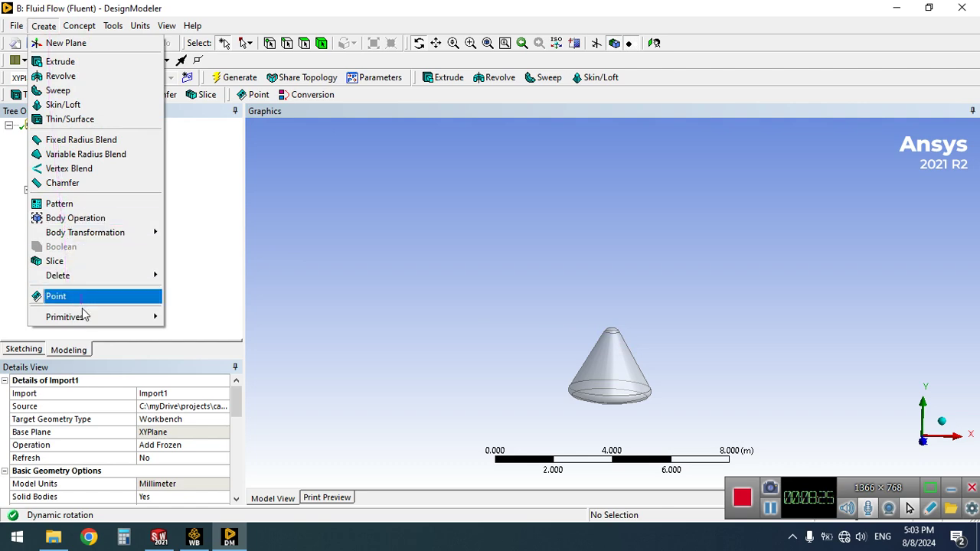
{"action": "mouse_move", "coordinate": [83, 316]}
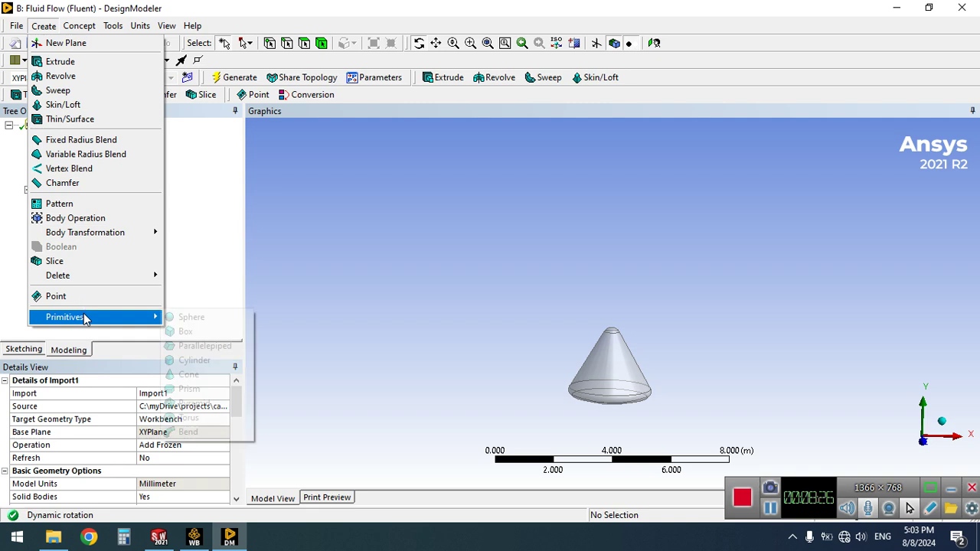
{"action": "left_click", "coordinate": [185, 331]}
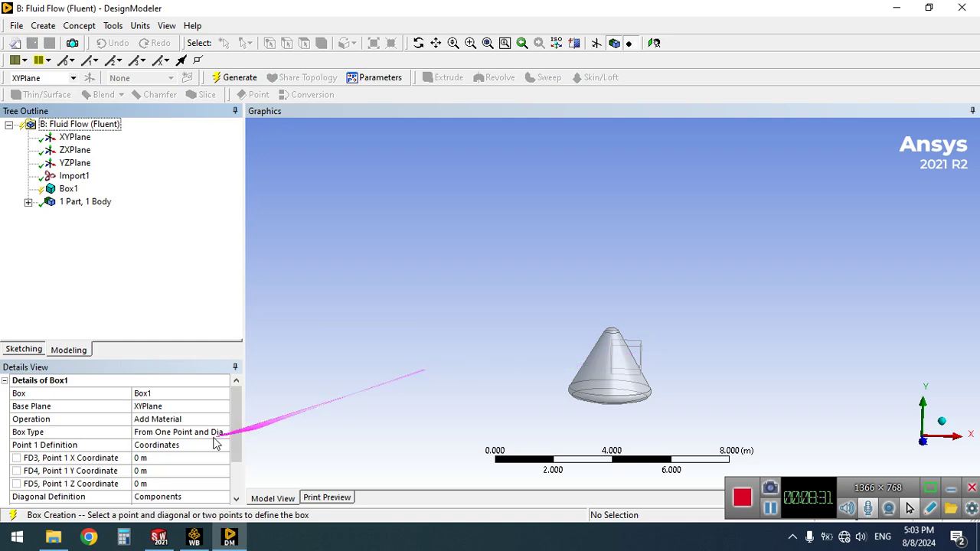
{"action": "left_click", "coordinate": [236, 473]}
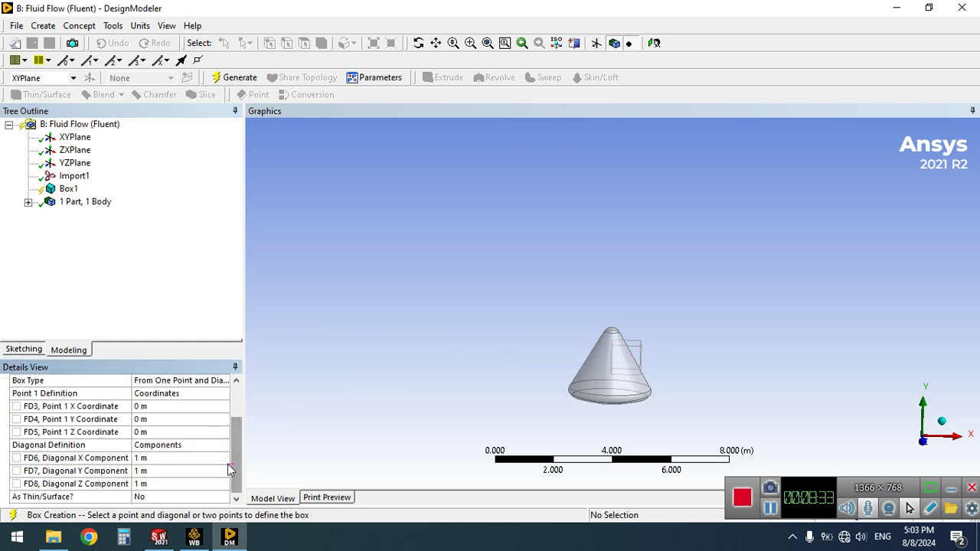
{"action": "left_click", "coordinate": [221, 458]}
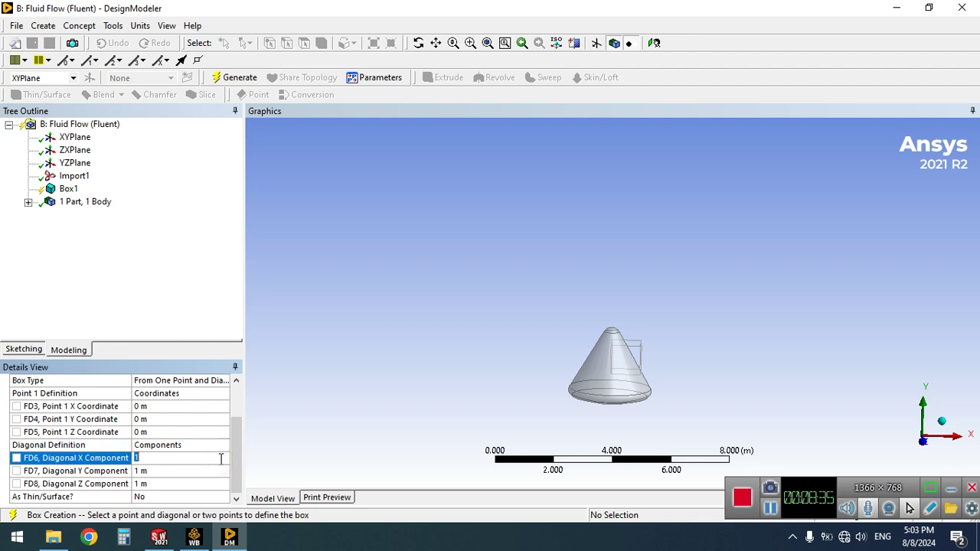
{"action": "key", "text": "Return"}
{"action": "left_click", "coordinate": [190, 473]}
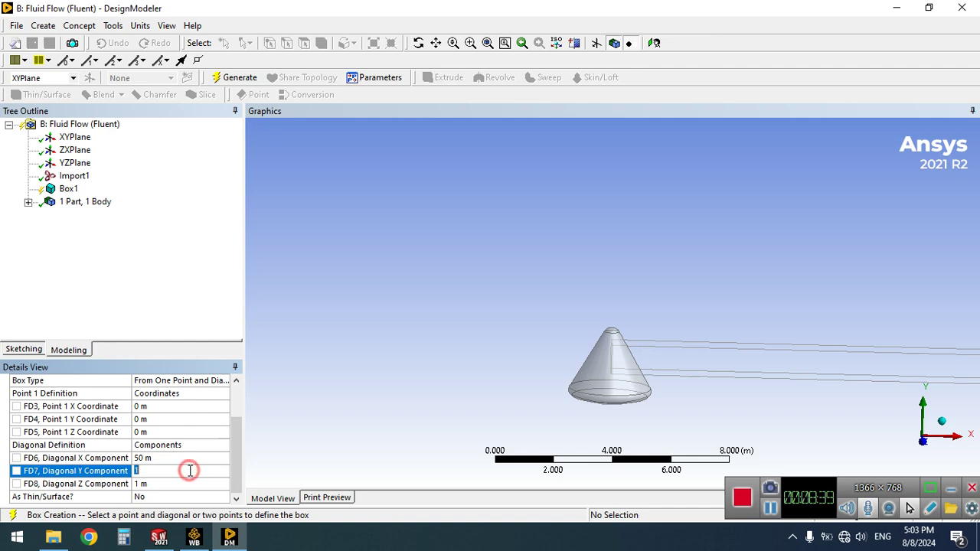
{"action": "key", "text": "Return"}
{"action": "left_click", "coordinate": [184, 484]}
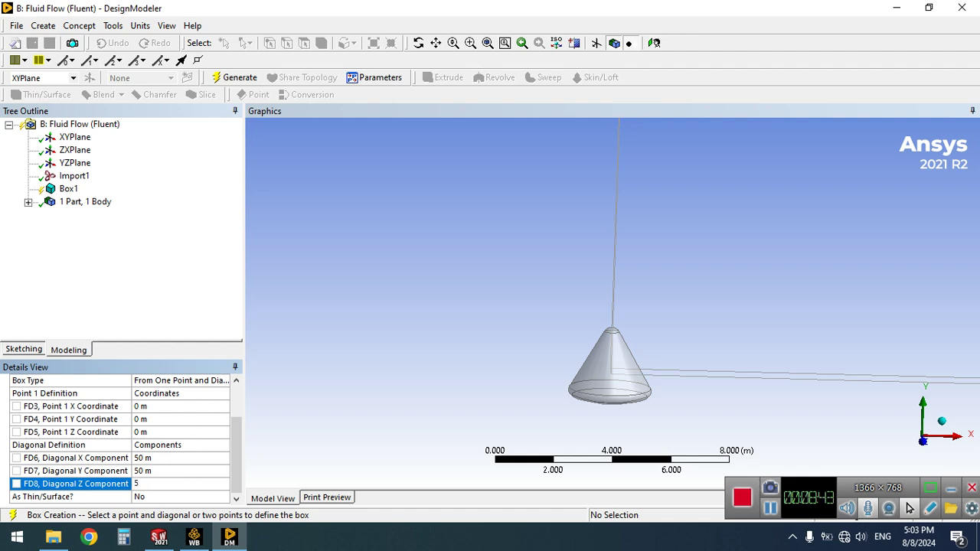
{"action": "type", "text": "50"}
{"action": "key", "text": "Return"}
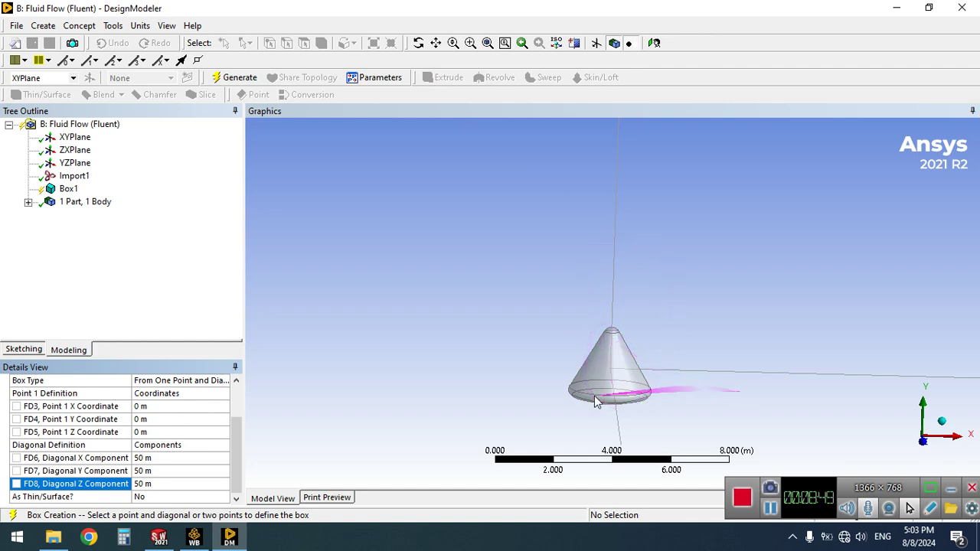
Step: Set the X coordinate of the box's first point to -25 m
{"action": "left_click", "coordinate": [195, 408]}
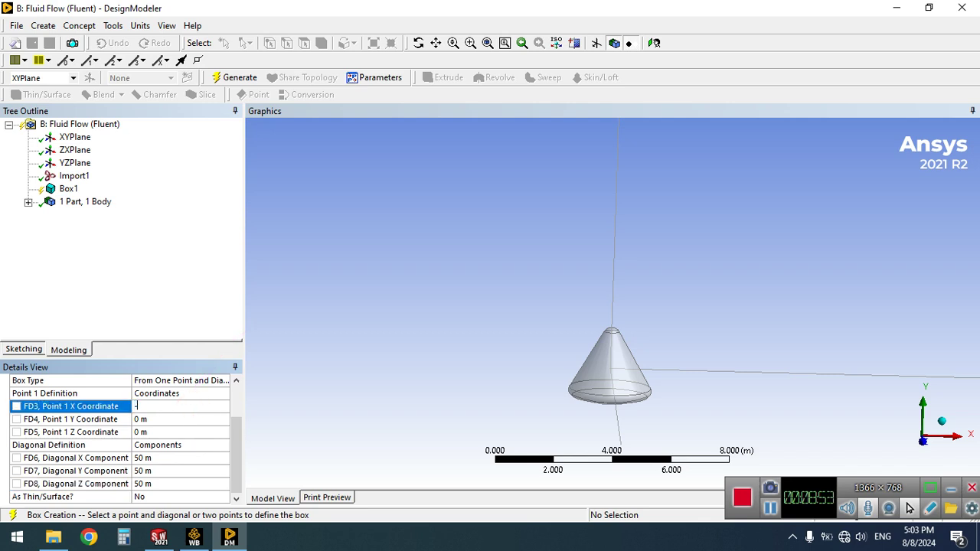
{"action": "type", "text": "-25"}
{"action": "key", "text": "Return"}
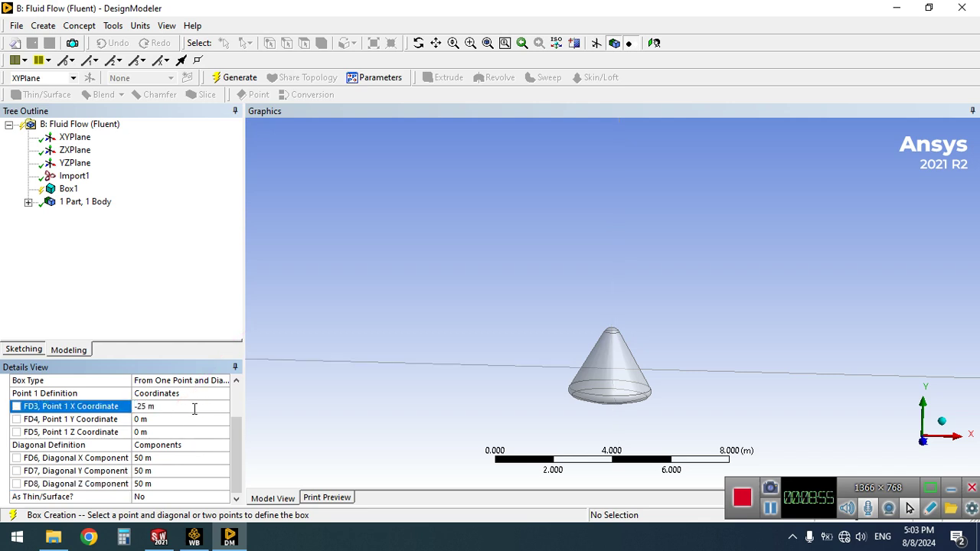
Step: Set the box's first point Y and Z coordinates to -25 m and generate the box
{"action": "left_click", "coordinate": [190, 420]}
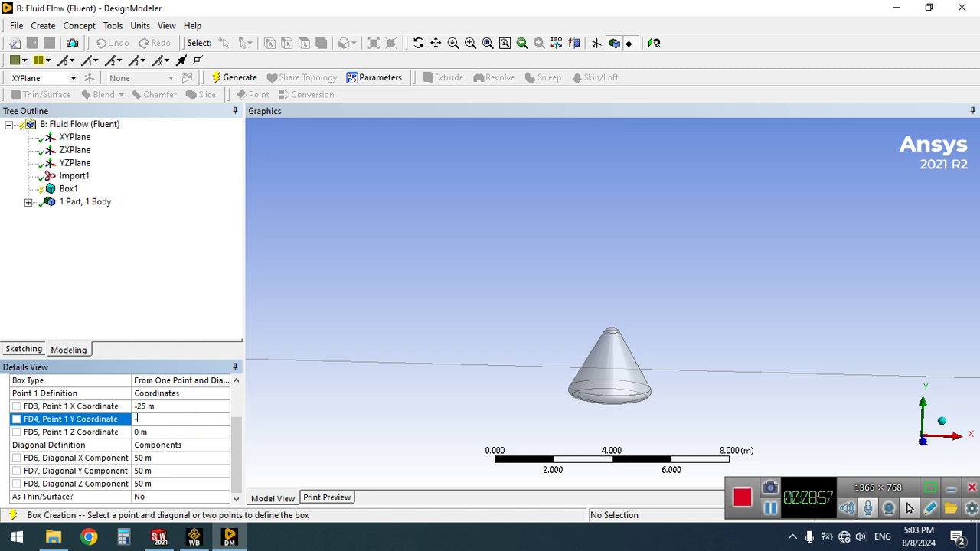
{"action": "type", "text": "-25"}
{"action": "key", "text": "Return"}
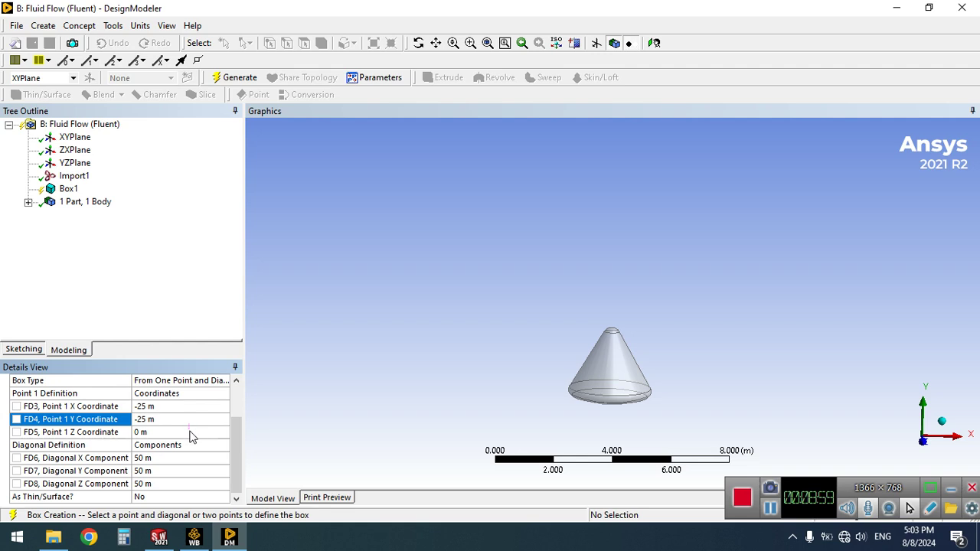
{"action": "left_click", "coordinate": [191, 432]}
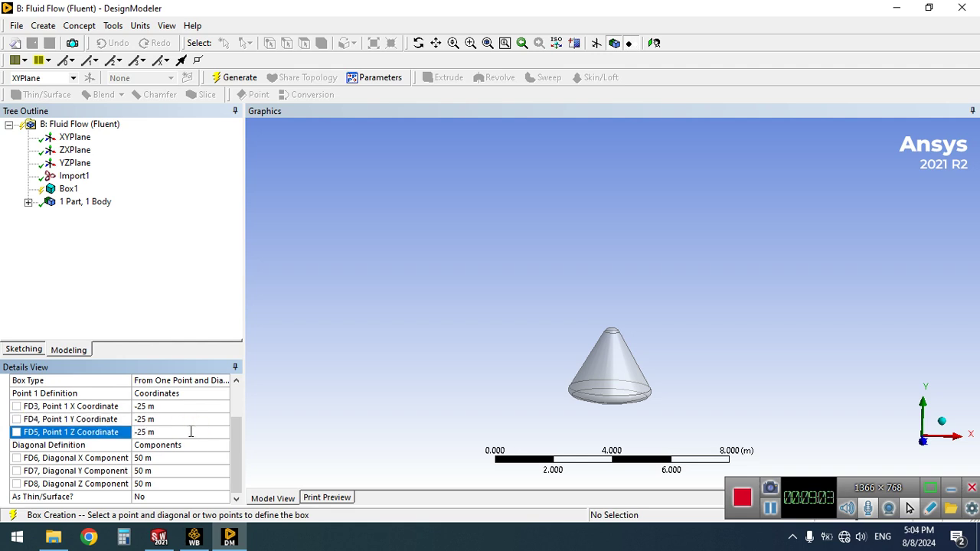
{"action": "left_click", "coordinate": [226, 77]}
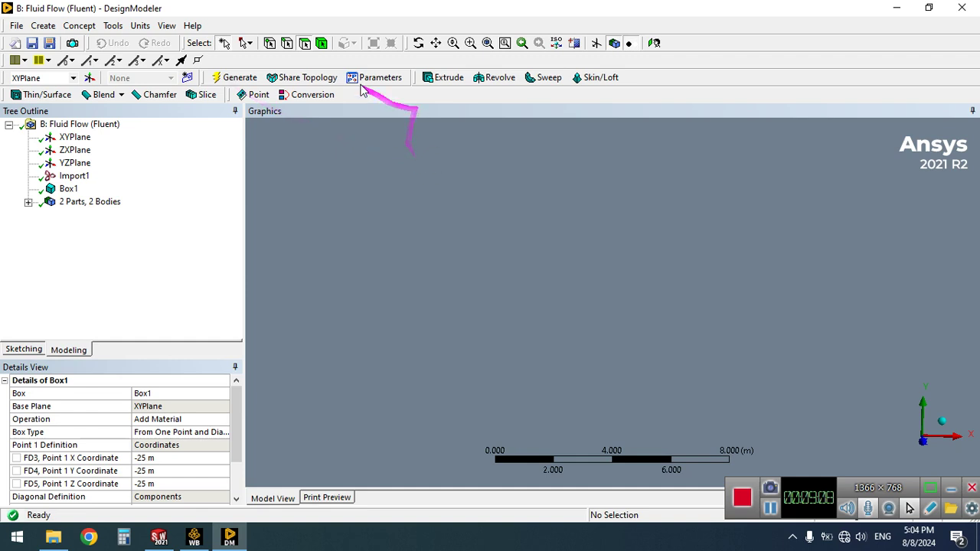
{"action": "left_click", "coordinate": [487, 43]}
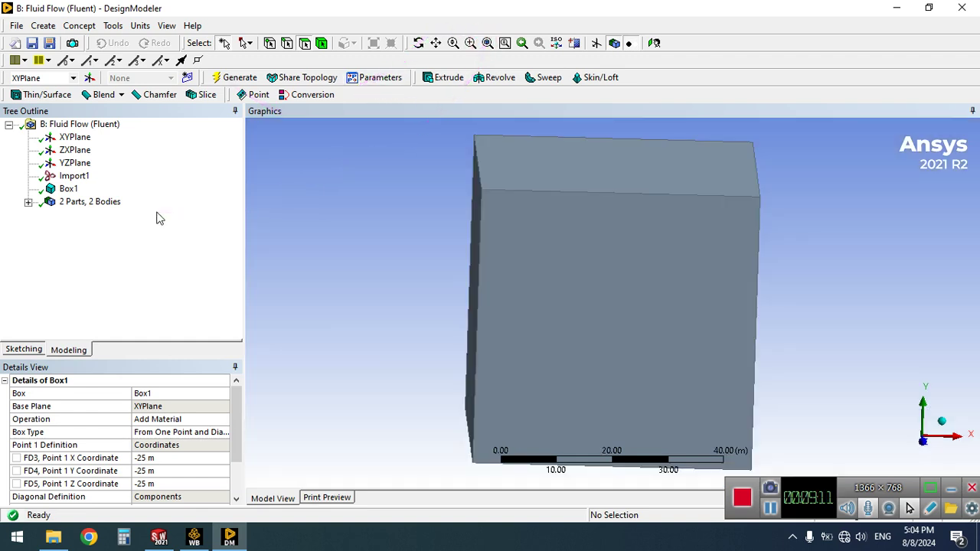
Step: Add a Boolean feature for the reentry and Solid bodies with its operation set to Subtract
{"action": "left_click", "coordinate": [27, 202]}
{"action": "left_click", "coordinate": [84, 215]}
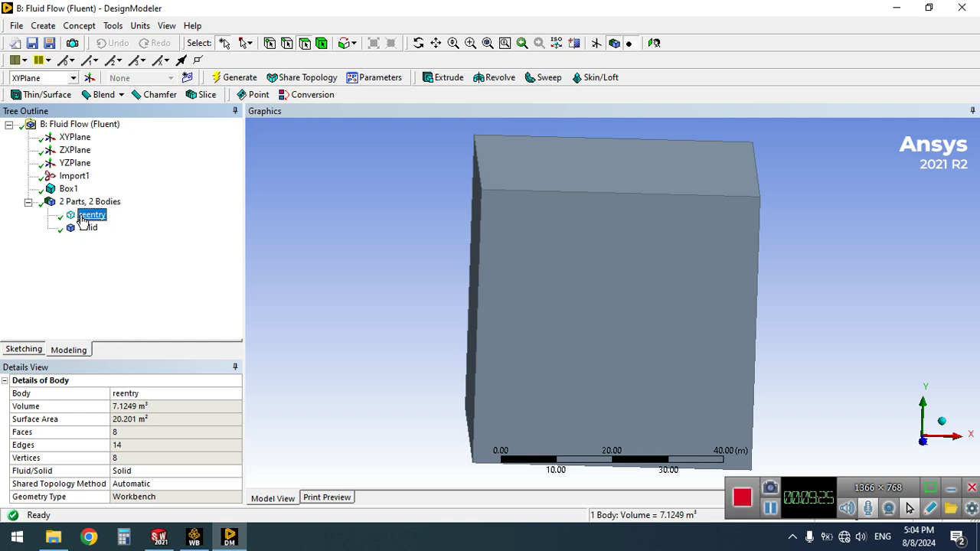
{"action": "left_click", "coordinate": [89, 230]}
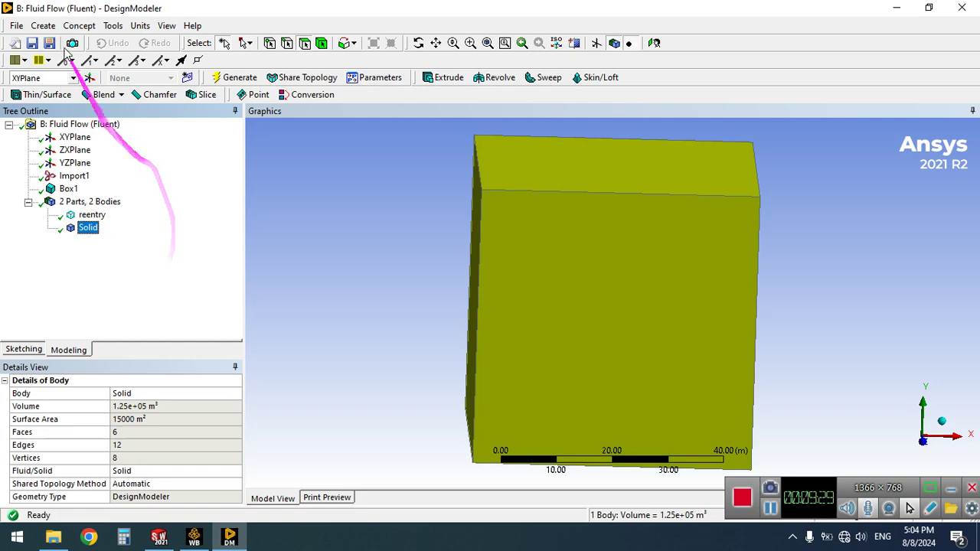
{"action": "left_click", "coordinate": [43, 25]}
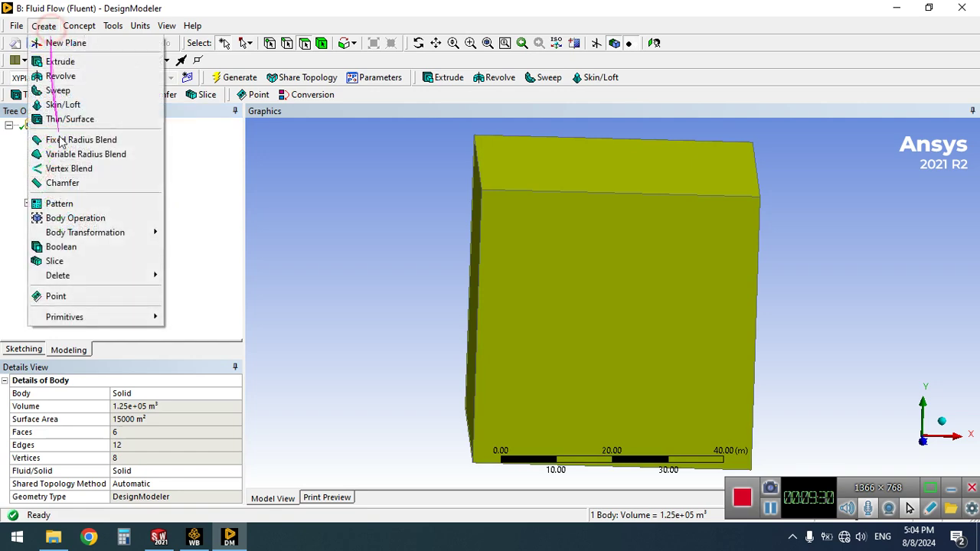
{"action": "left_click", "coordinate": [75, 248]}
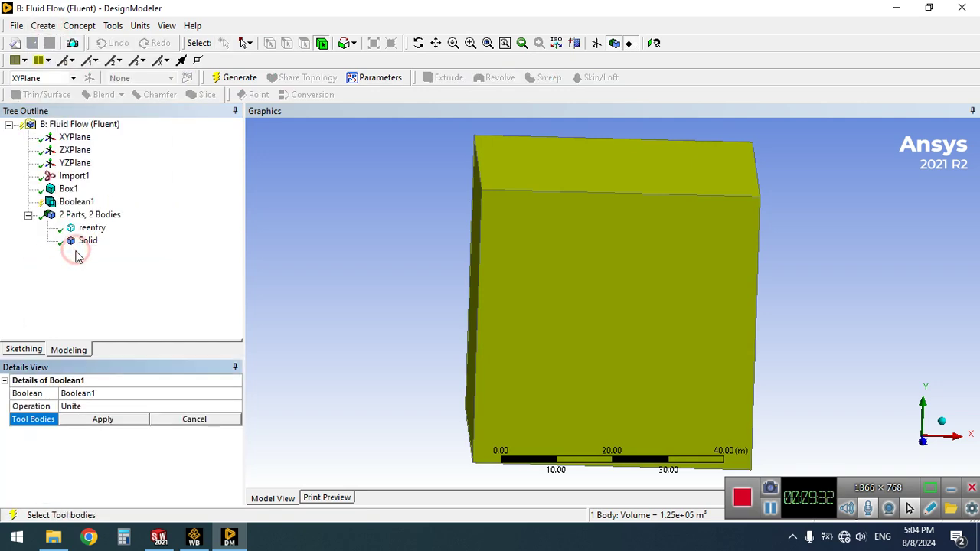
{"action": "left_click", "coordinate": [230, 408]}
{"action": "left_click", "coordinate": [236, 410]}
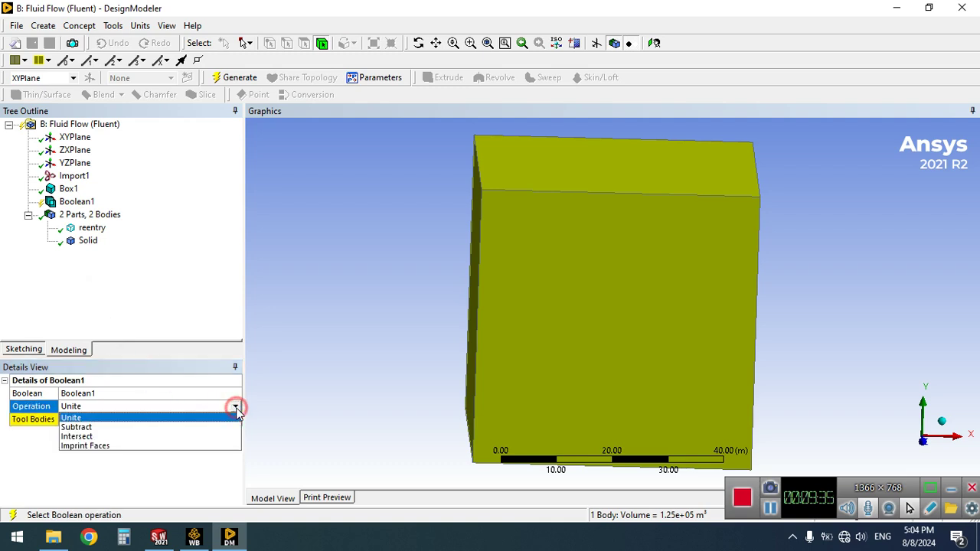
{"action": "left_click", "coordinate": [113, 425]}
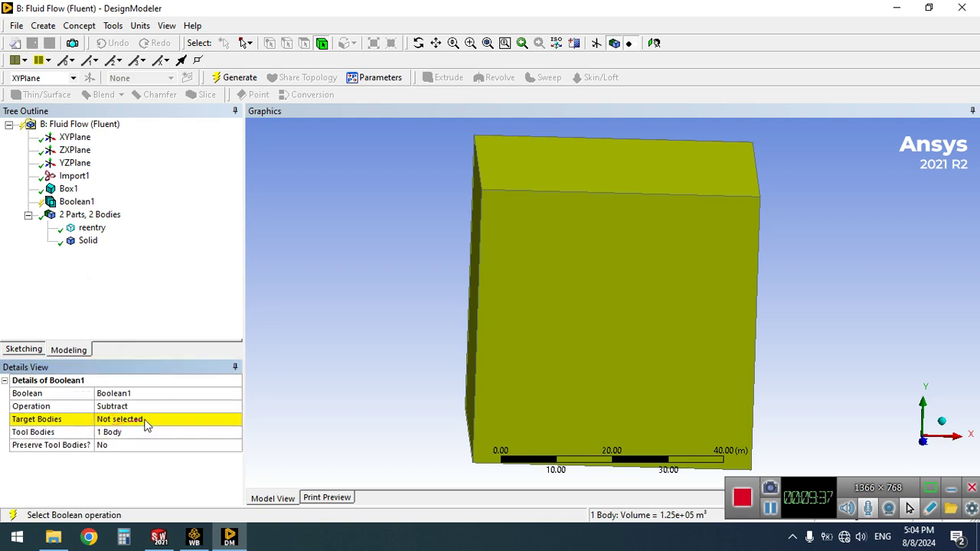
Step: Assign the Solid box as the Boolean's target body and reentry as its tool body, and generate the subtraction
{"action": "left_click", "coordinate": [150, 420]}
{"action": "left_click", "coordinate": [147, 419]}
{"action": "left_click", "coordinate": [149, 433]}
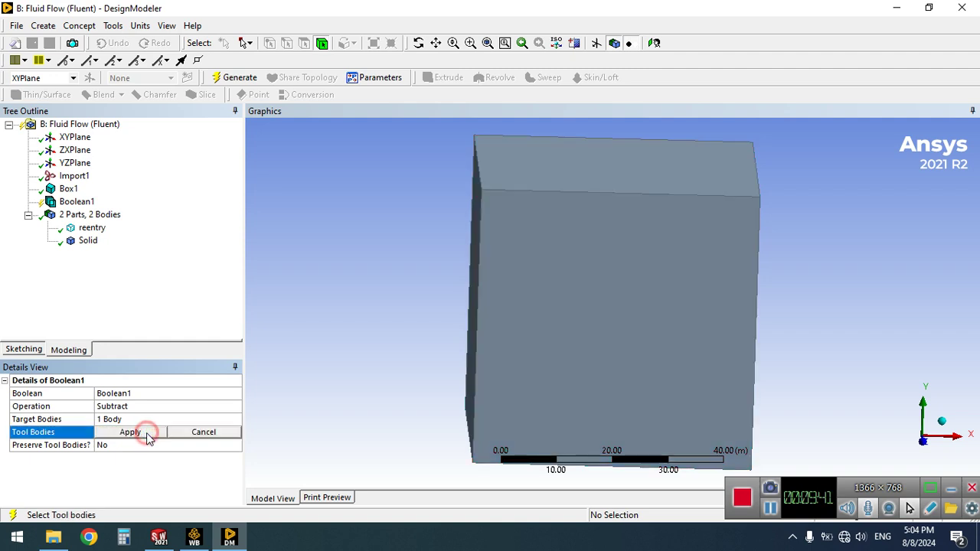
{"action": "left_click", "coordinate": [92, 228]}
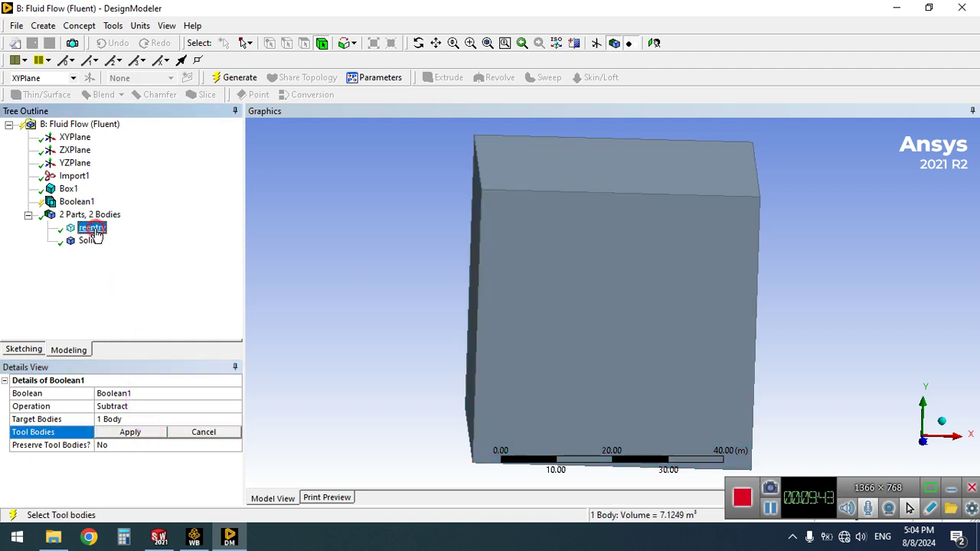
{"action": "left_click", "coordinate": [145, 433]}
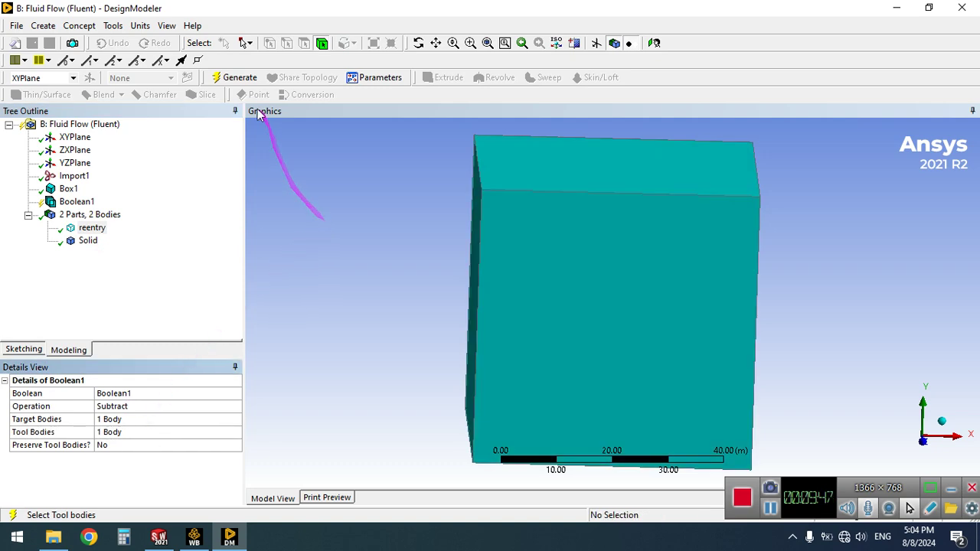
{"action": "left_click", "coordinate": [233, 77]}
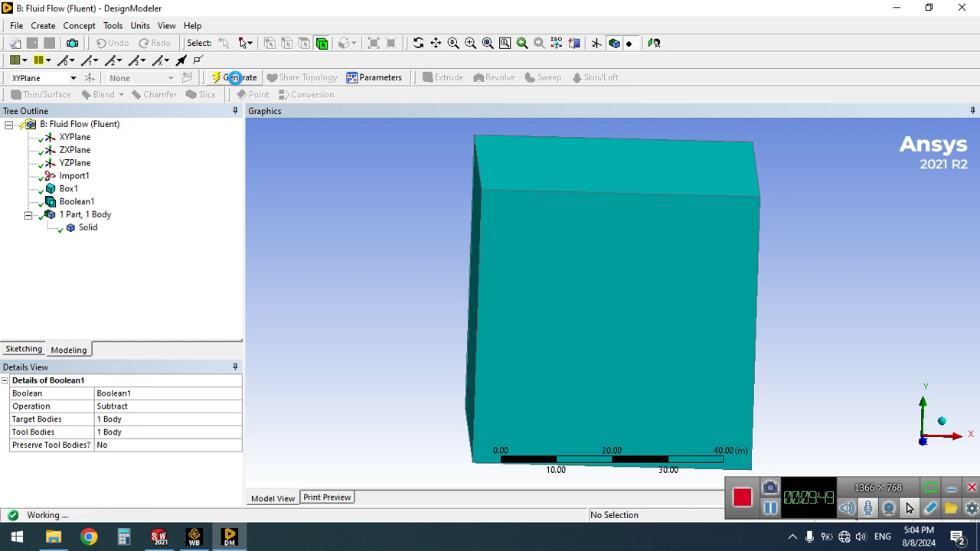
{"action": "left_click", "coordinate": [88, 229]}
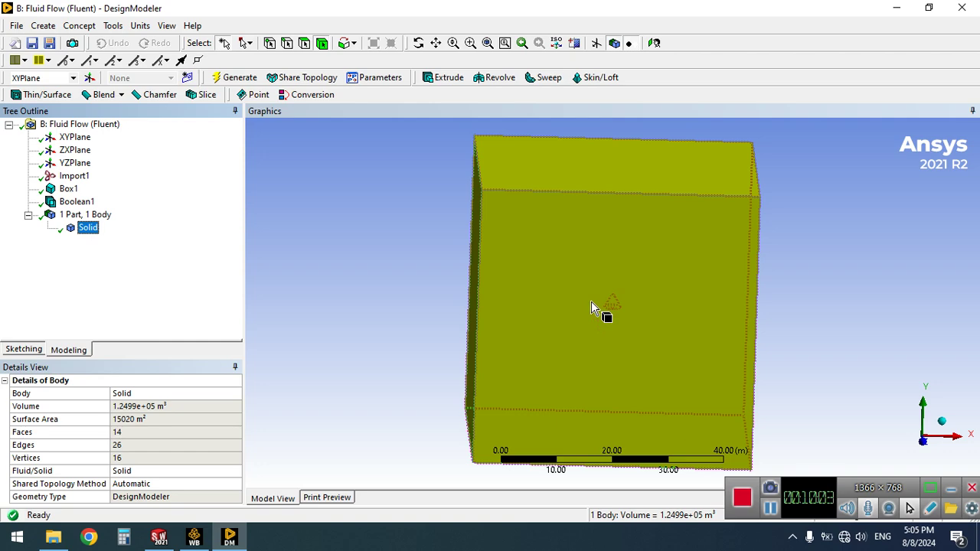
Step: Switch to Workbench and open the Fluid Flow (Fluent) system's Mesh cell for editing in Meshing
{"action": "left_click", "coordinate": [194, 537]}
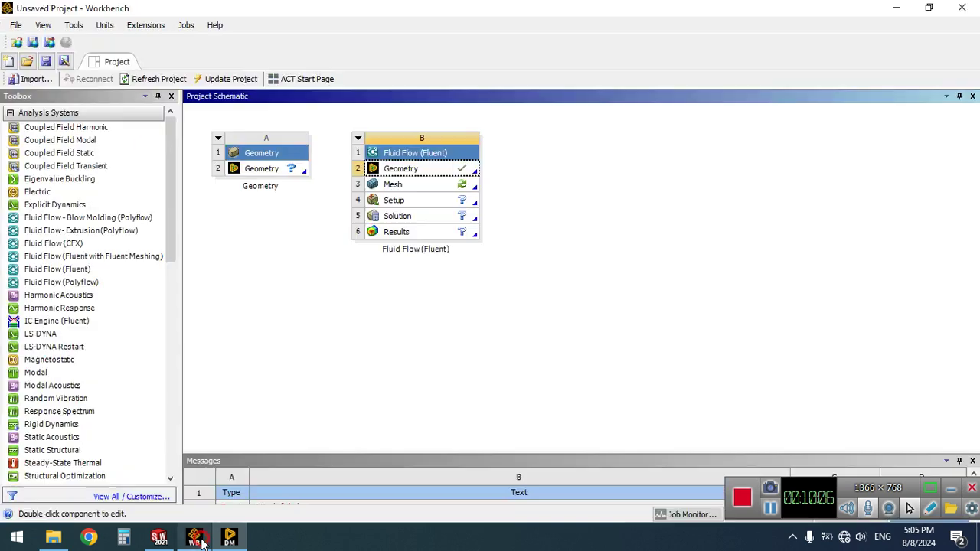
{"action": "right_click", "coordinate": [455, 188]}
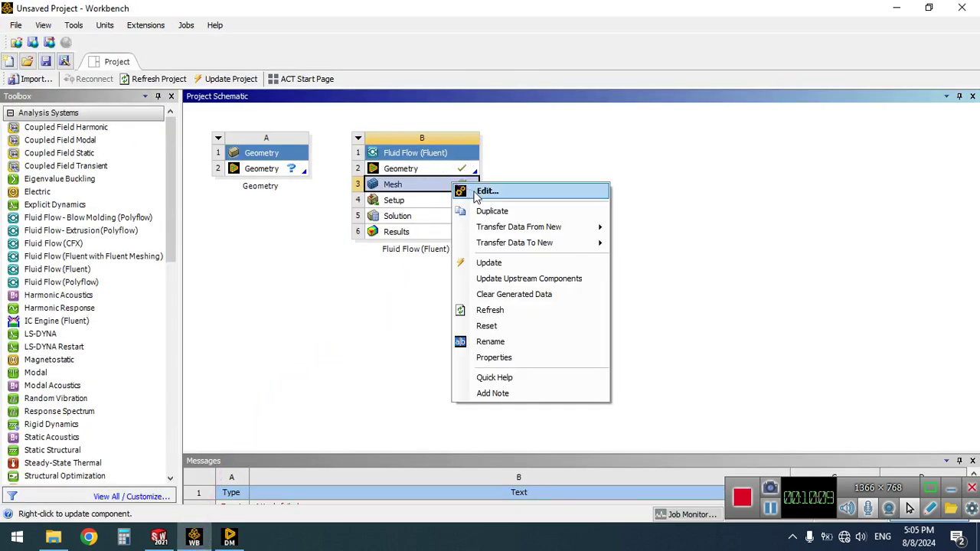
{"action": "left_click", "coordinate": [460, 190]}
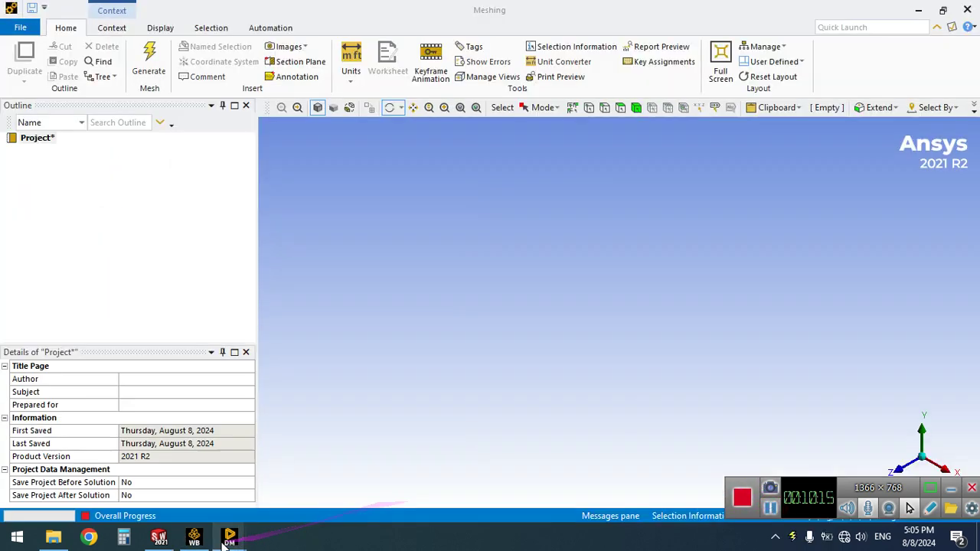
{"action": "mouse_move", "coordinate": [226, 543]}
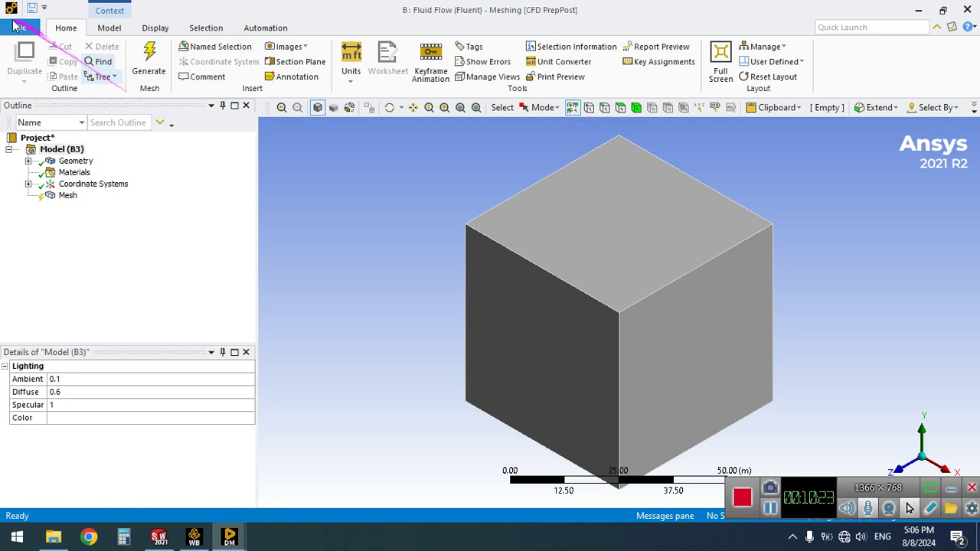
Step: Save the project as reentry in the capsul folder under projects
{"action": "left_click", "coordinate": [18, 29]}
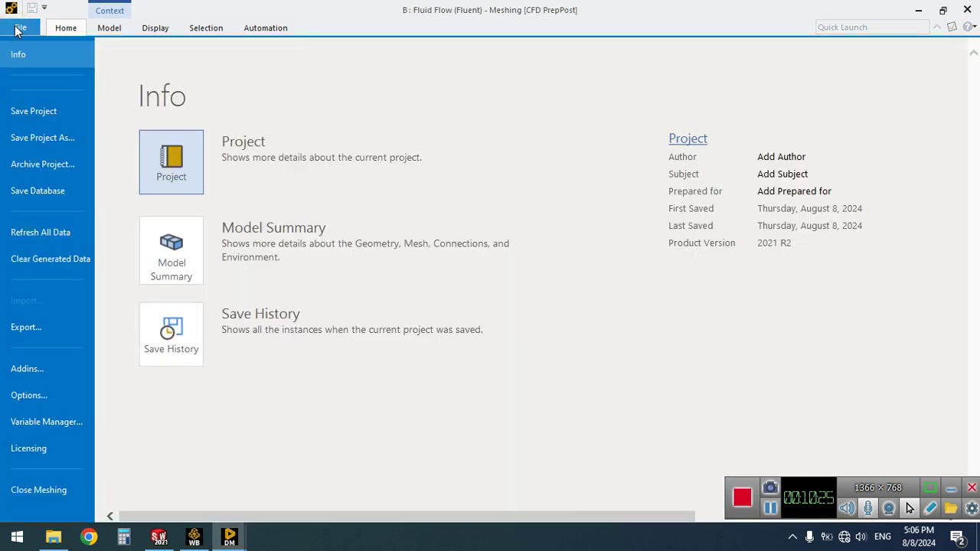
{"action": "left_click", "coordinate": [25, 112]}
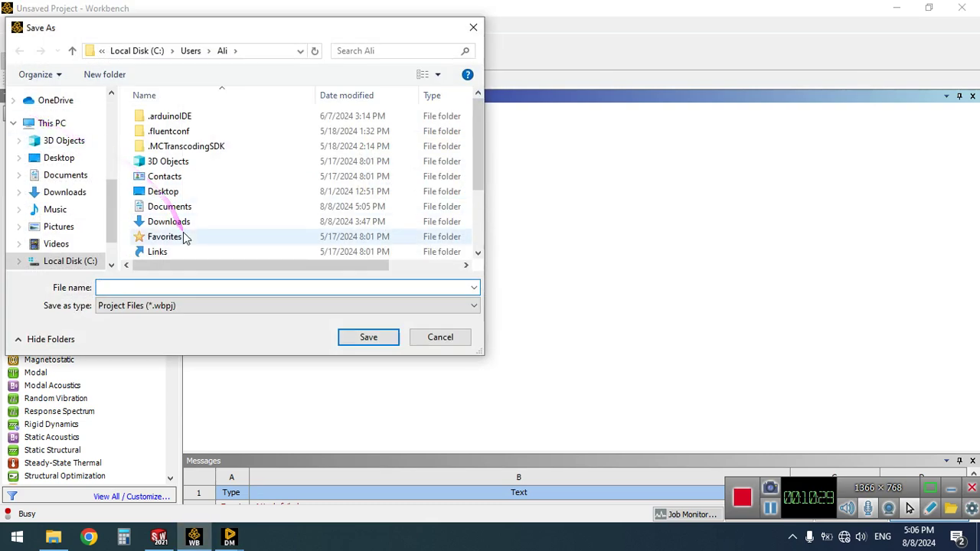
{"action": "left_click", "coordinate": [112, 149]}
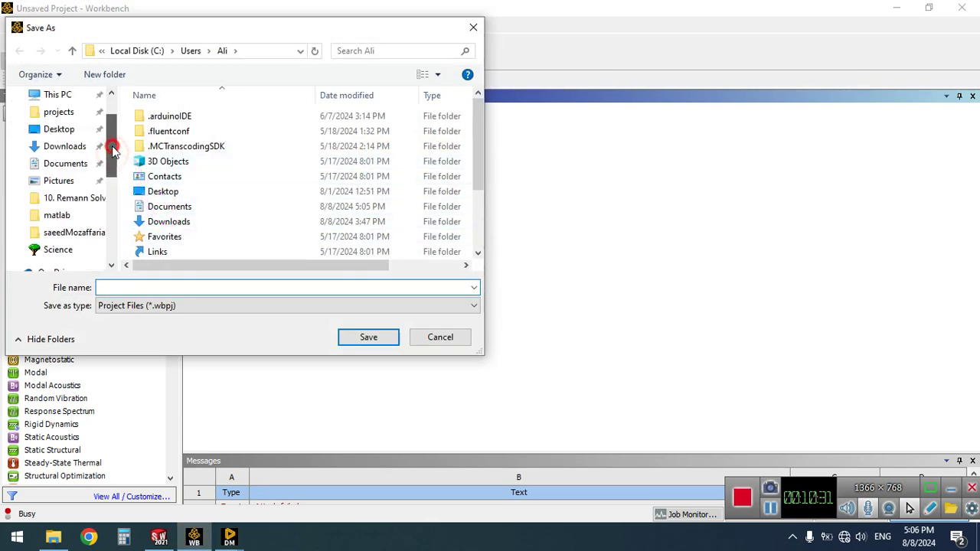
{"action": "left_click_drag", "start_coordinate": [112, 151], "coordinate": [110, 145]}
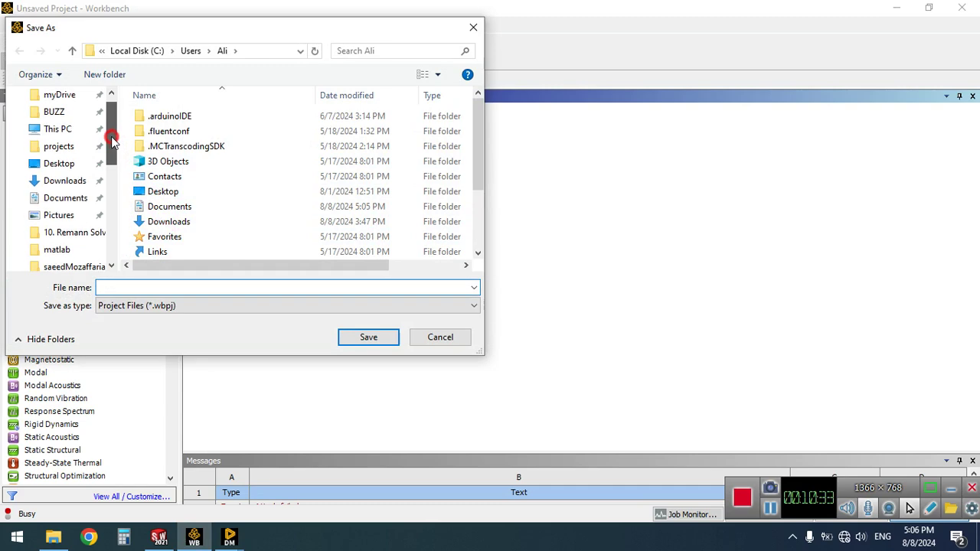
{"action": "left_click", "coordinate": [77, 162]}
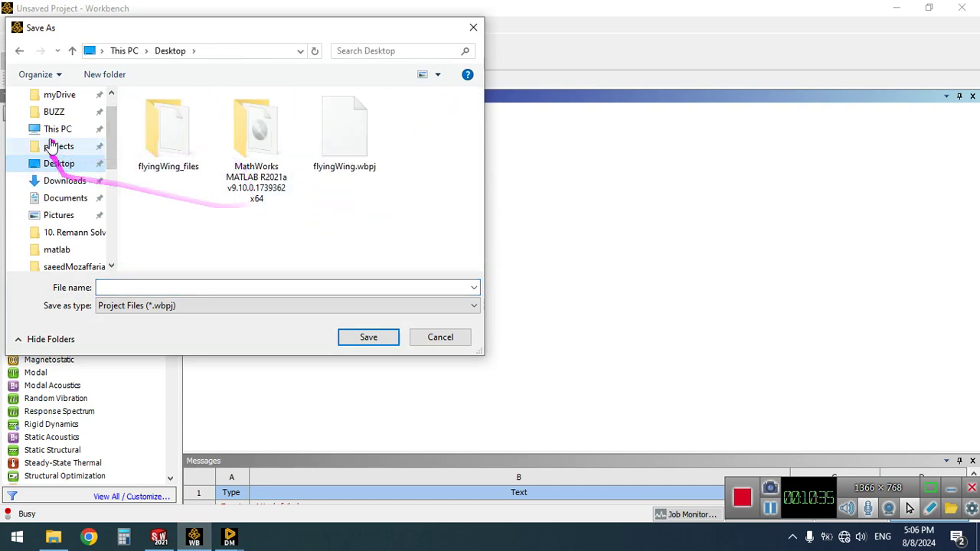
{"action": "left_click", "coordinate": [54, 145]}
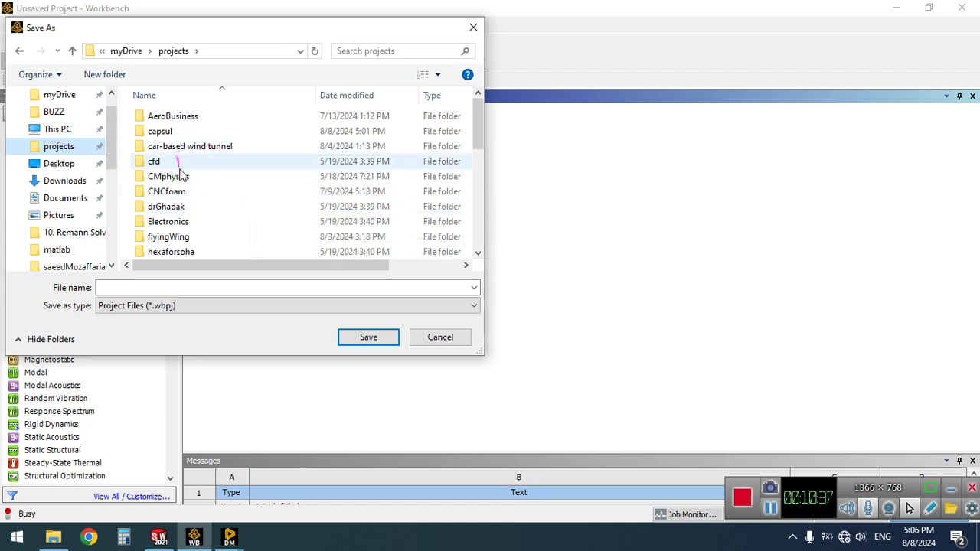
{"action": "double_click", "coordinate": [165, 131]}
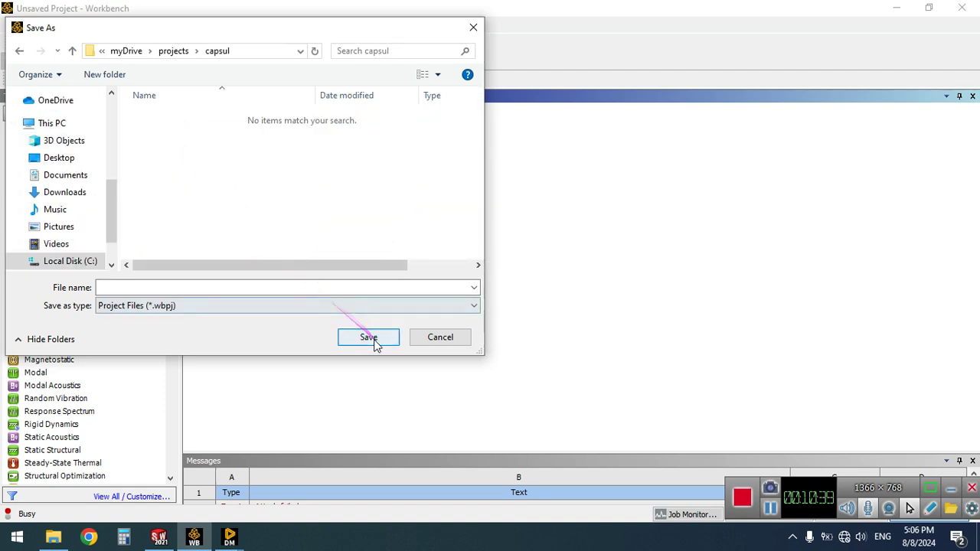
{"action": "left_click", "coordinate": [305, 288]}
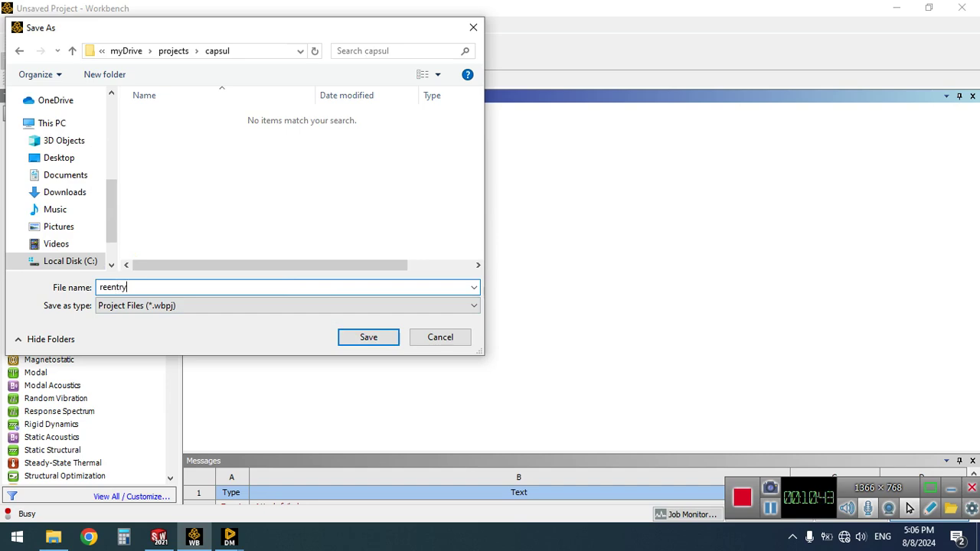
{"action": "key", "text": "Return"}
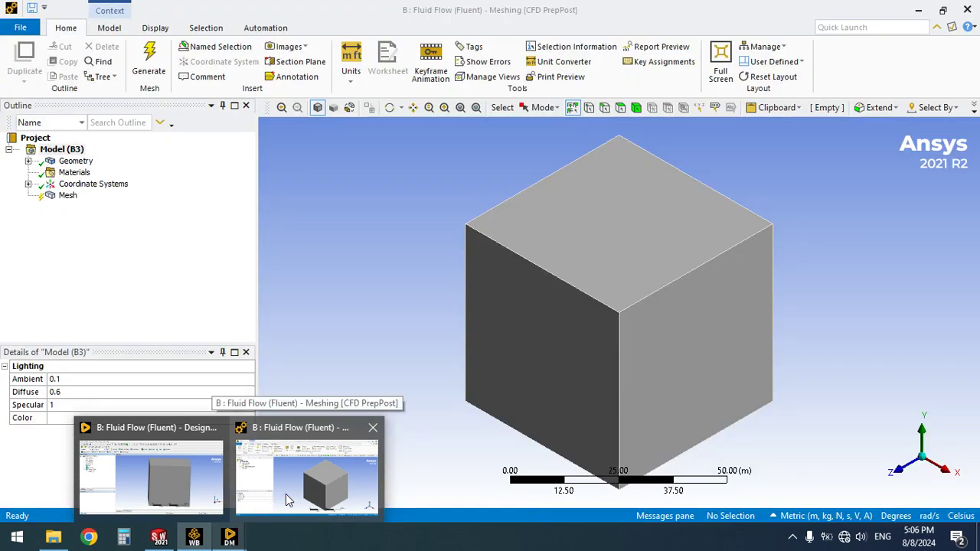
Step: Return to Meshing and generate the fluid domain's mesh with the default CFD settings and element size
{"action": "left_click", "coordinate": [286, 495]}
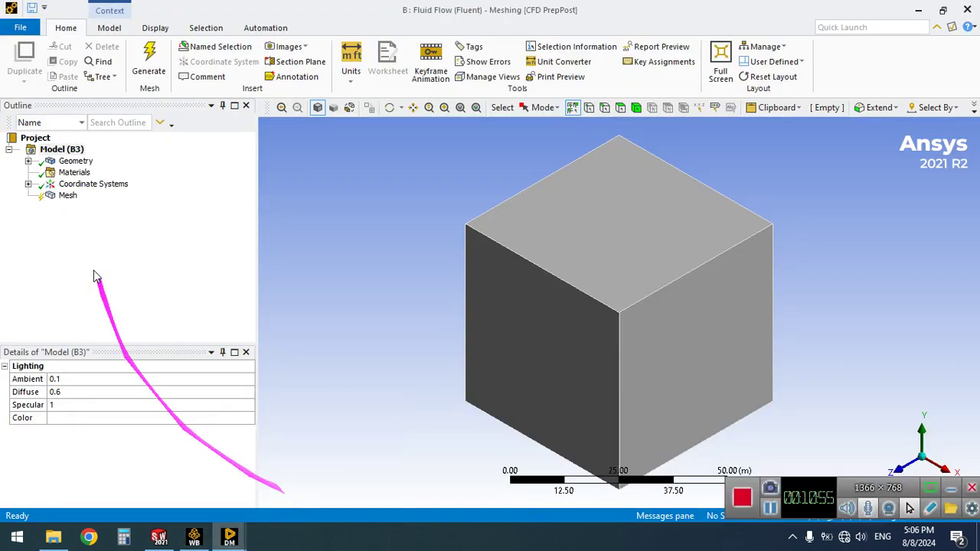
{"action": "left_click", "coordinate": [64, 200]}
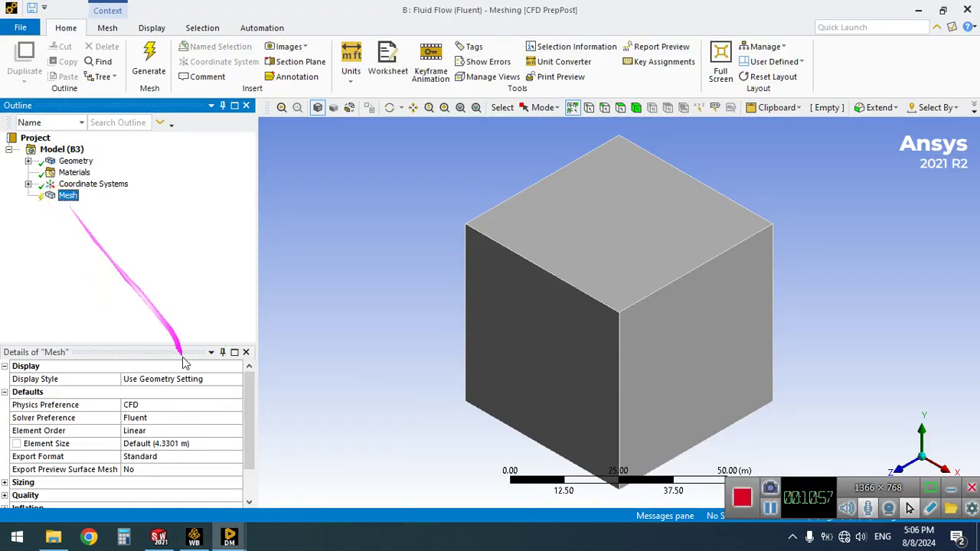
{"action": "left_click", "coordinate": [151, 60]}
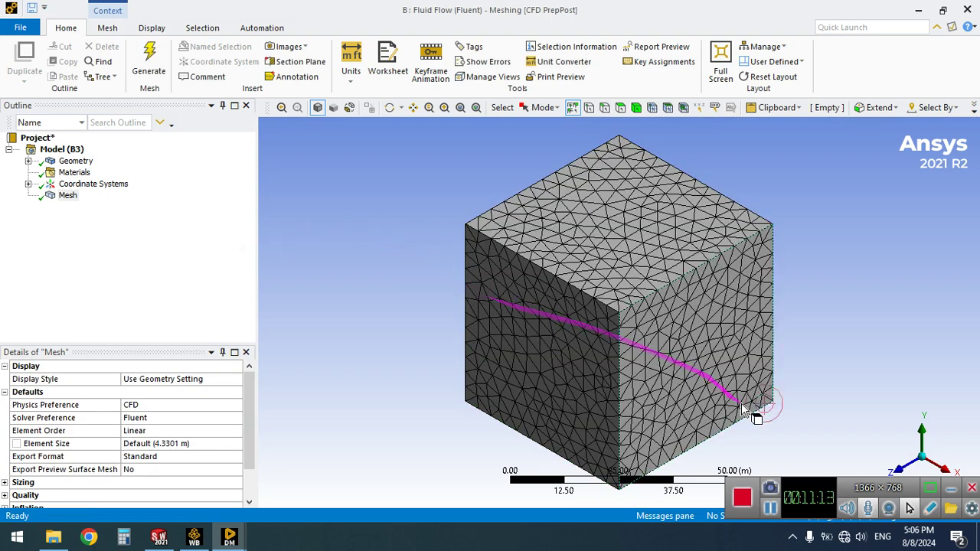
Step: Cut the meshed box with a section plane through the capsule at its middle, parallel to the XY plane, and restore the shaded display
{"action": "left_click", "coordinate": [922, 434]}
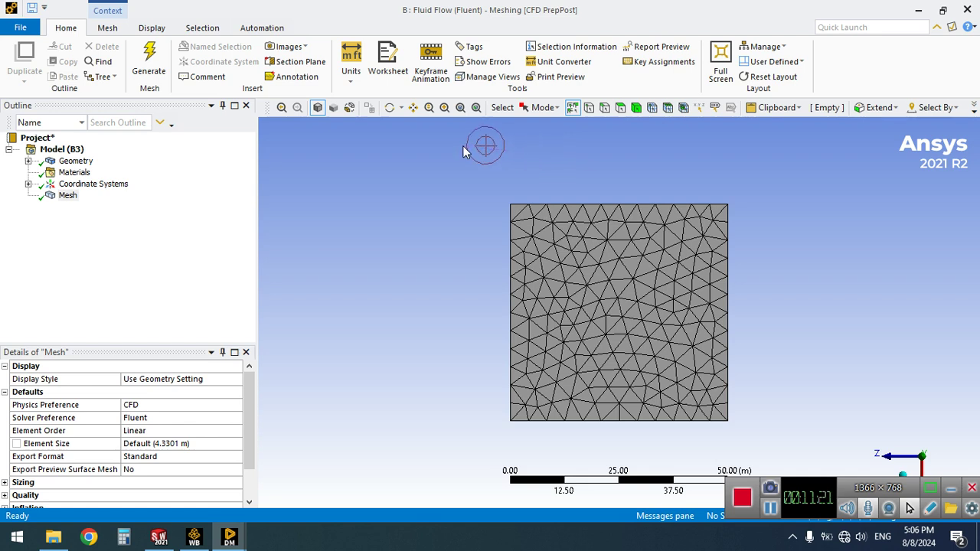
{"action": "left_click", "coordinate": [299, 61]}
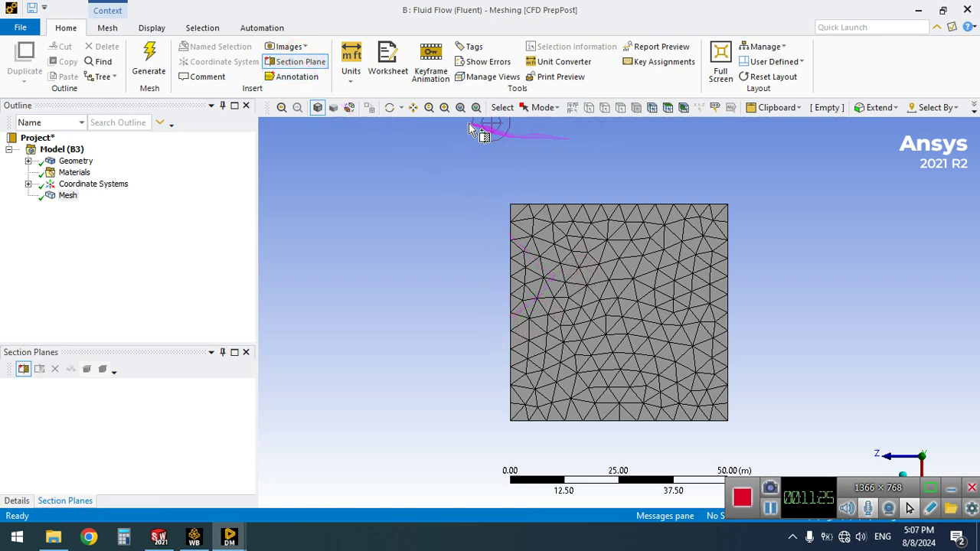
{"action": "left_click", "coordinate": [348, 108]}
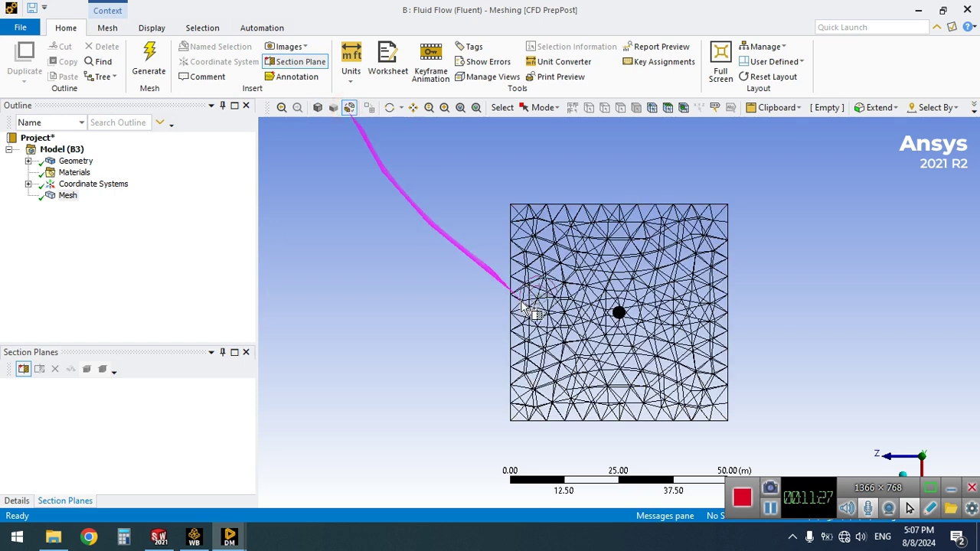
{"action": "mouse_move", "coordinate": [617, 203]}
{"action": "left_mouse_down"}
{"action": "mouse_move", "coordinate": [639, 431]}
{"action": "mouse_move", "coordinate": [620, 435]}
{"action": "left_mouse_up"}
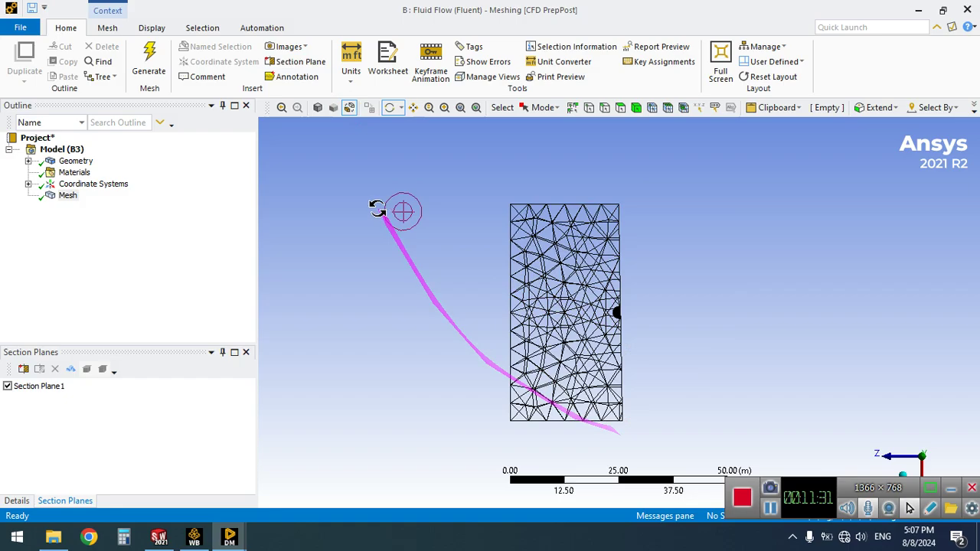
{"action": "left_click", "coordinate": [349, 108]}
Step: Examine the sectioned mesh close up around the capsule cavity, including the element refinement near its surface
{"action": "left_click_drag", "start_coordinate": [635, 345], "coordinate": [607, 310]}
{"action": "right_click_drag", "start_coordinate": [648, 332], "coordinate": [648, 331]}
{"action": "mouse_move", "coordinate": [581, 284]}
{"action": "right_mouse_down"}
{"action": "mouse_move", "coordinate": [669, 343]}
{"action": "mouse_move", "coordinate": [584, 269]}
{"action": "right_mouse_up"}
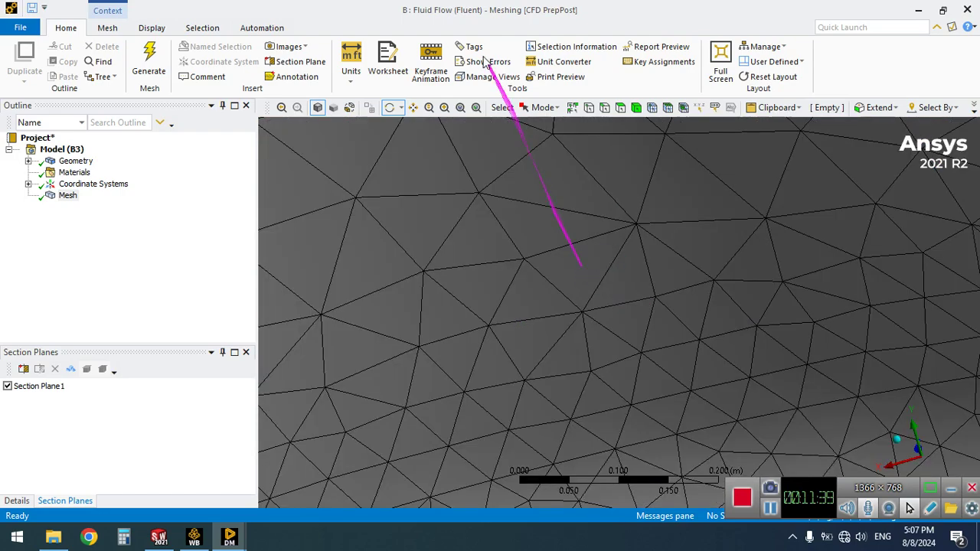
{"action": "left_click", "coordinate": [478, 109]}
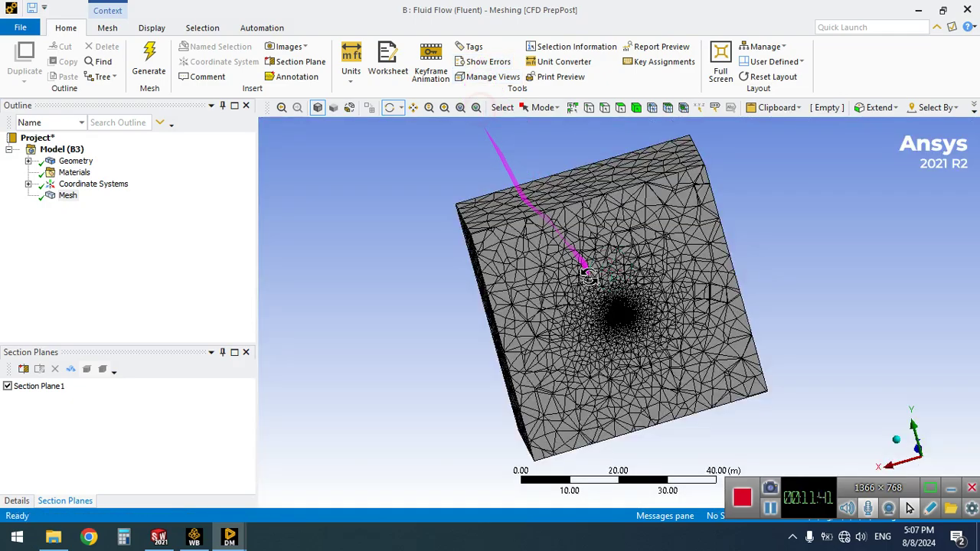
{"action": "right_click_drag", "start_coordinate": [612, 305], "coordinate": [641, 332]}
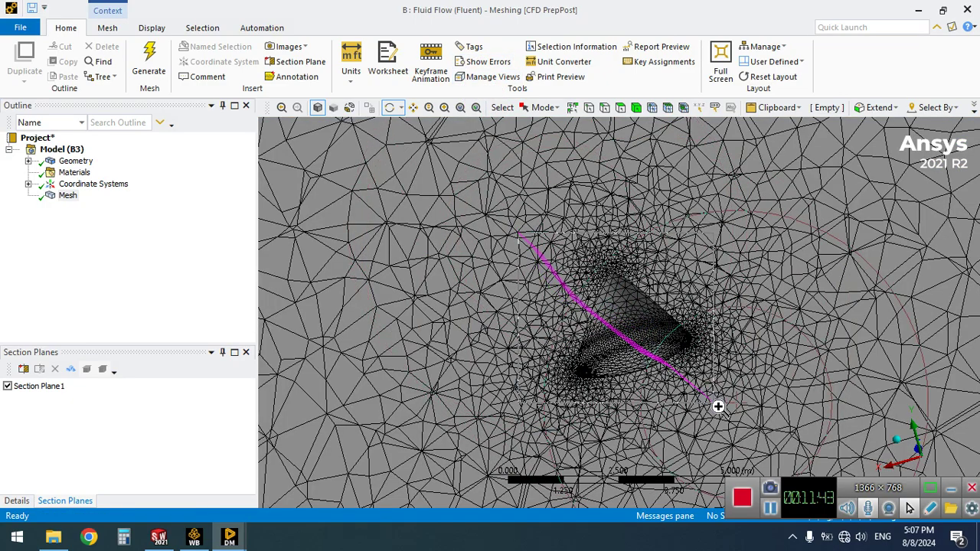
{"action": "left_click_drag", "start_coordinate": [722, 405], "coordinate": [640, 238]}
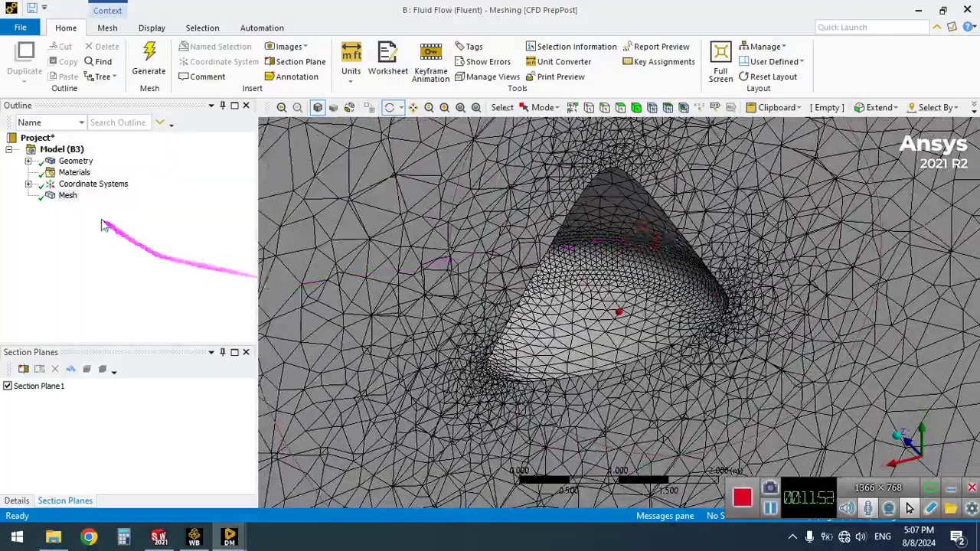
Step: Show the mesh's node and element statistics in its details
{"action": "left_click", "coordinate": [69, 197]}
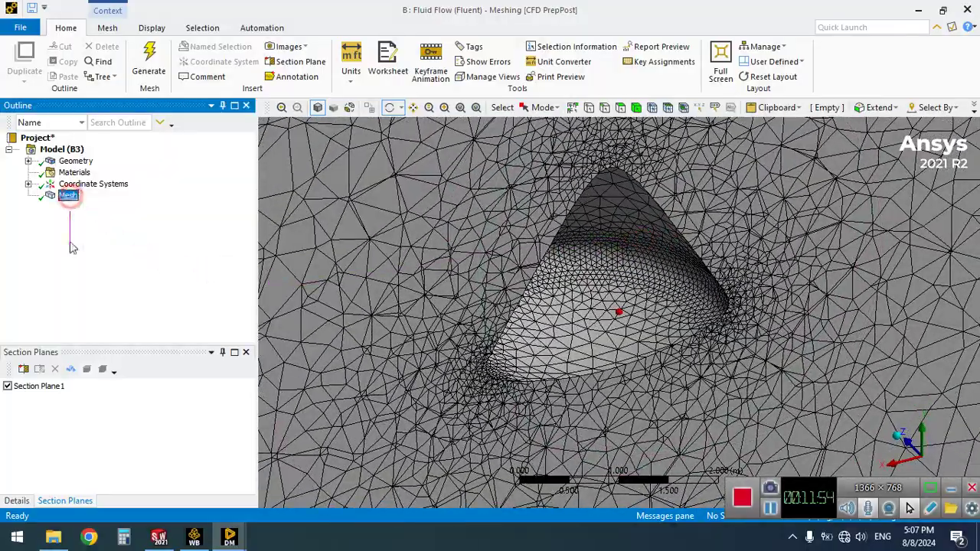
{"action": "left_click", "coordinate": [23, 501]}
{"action": "left_click_drag", "start_coordinate": [248, 446], "coordinate": [248, 476]}
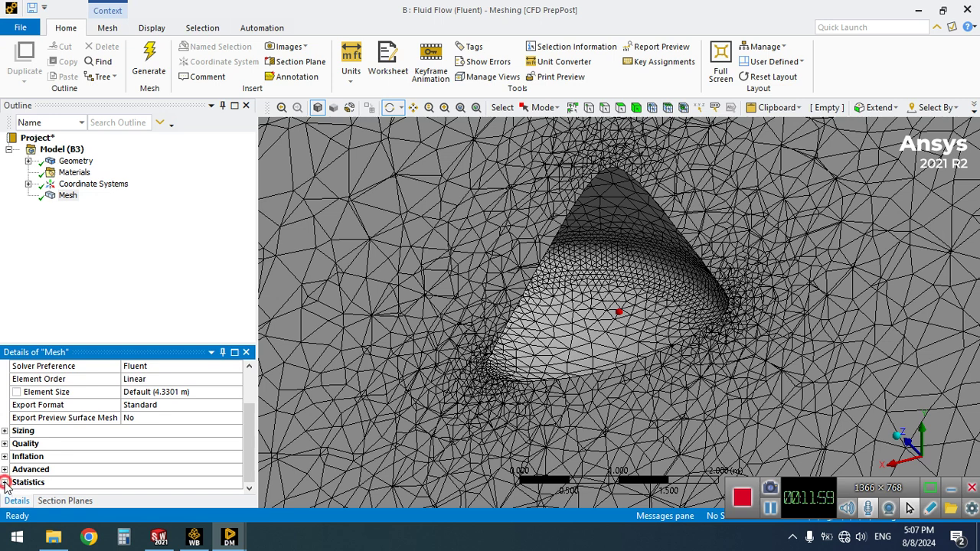
{"action": "left_click", "coordinate": [5, 482]}
{"action": "left_click", "coordinate": [249, 475]}
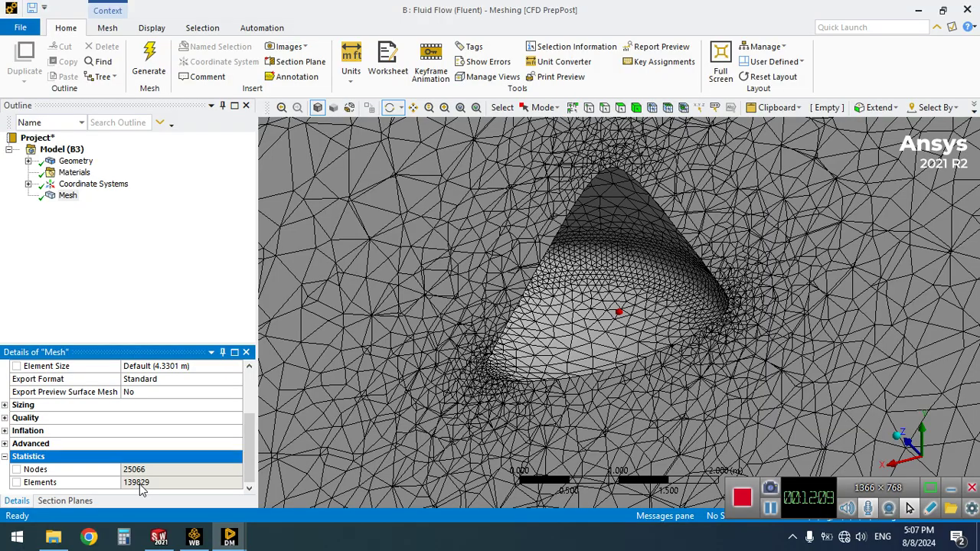
Step: Insert four empty named selections under the model
{"action": "mouse_move", "coordinate": [601, 307]}
{"action": "left_mouse_down"}
{"action": "mouse_move", "coordinate": [564, 274]}
{"action": "mouse_move", "coordinate": [547, 282]}
{"action": "mouse_move", "coordinate": [586, 306]}
{"action": "mouse_move", "coordinate": [624, 306]}
{"action": "mouse_move", "coordinate": [631, 350]}
{"action": "mouse_move", "coordinate": [594, 320]}
{"action": "mouse_move", "coordinate": [478, 283]}
{"action": "mouse_move", "coordinate": [520, 165]}
{"action": "mouse_move", "coordinate": [598, 280]}
{"action": "mouse_move", "coordinate": [543, 262]}
{"action": "mouse_move", "coordinate": [574, 258]}
{"action": "mouse_move", "coordinate": [558, 298]}
{"action": "mouse_move", "coordinate": [602, 299]}
{"action": "left_mouse_up"}
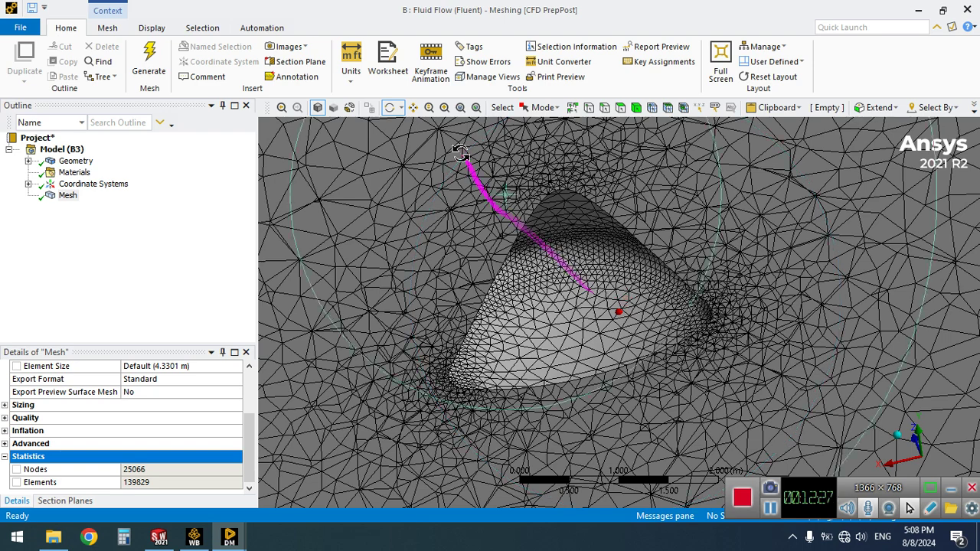
{"action": "left_click", "coordinate": [475, 107]}
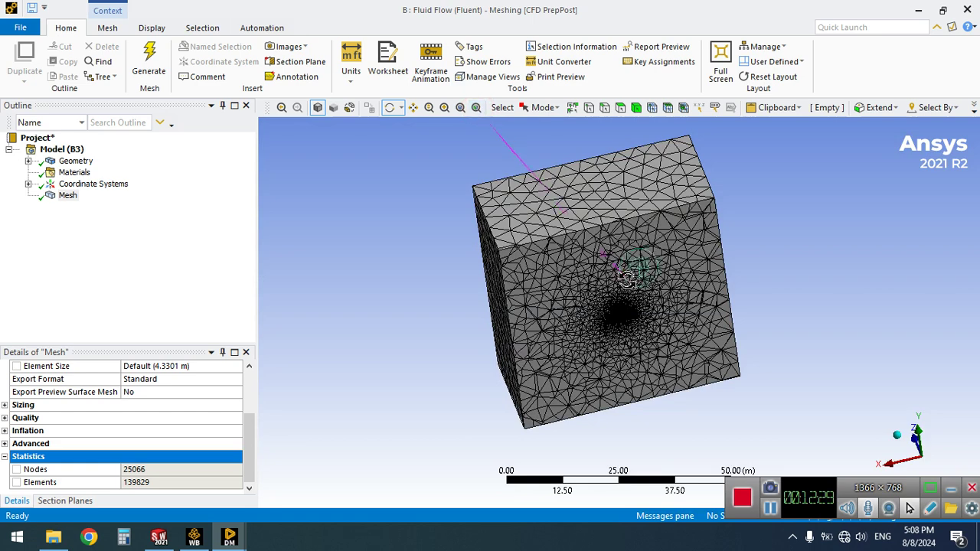
{"action": "left_click", "coordinate": [67, 149]}
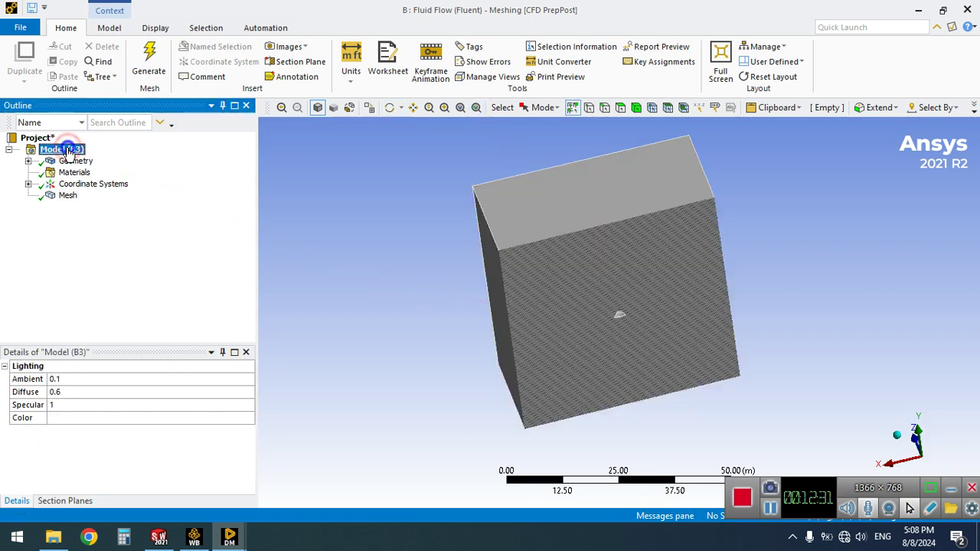
{"action": "right_click", "coordinate": [67, 150]}
{"action": "mouse_move", "coordinate": [201, 157]}
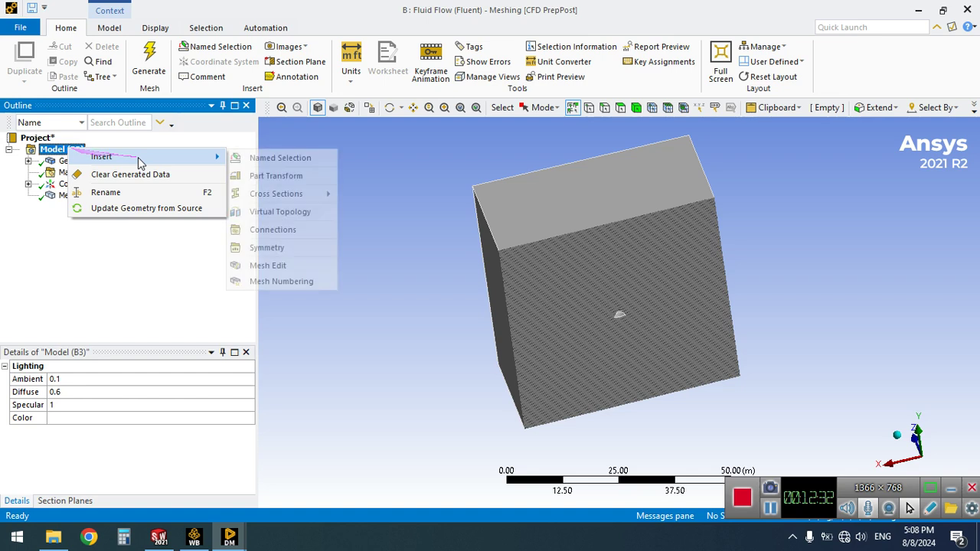
{"action": "left_click", "coordinate": [252, 157]}
{"action": "right_click", "coordinate": [62, 150]}
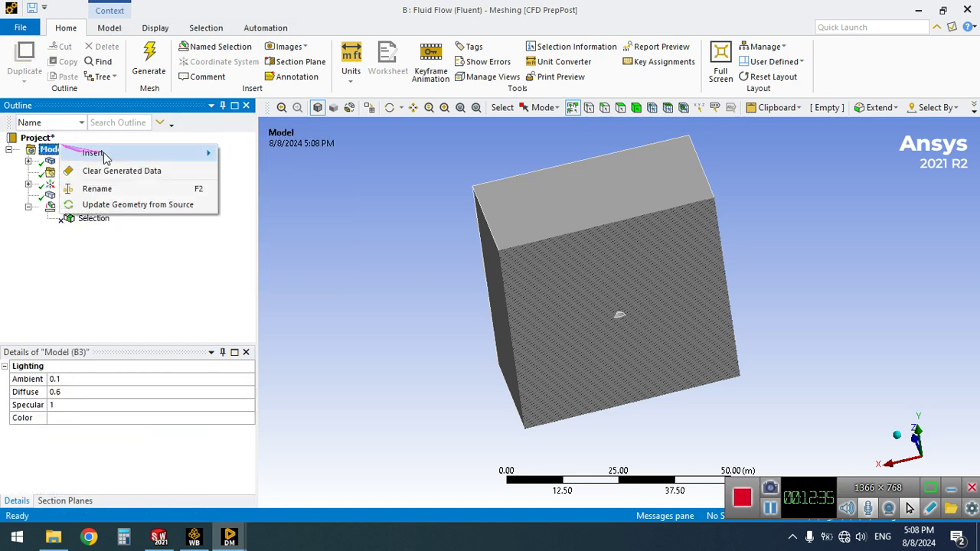
{"action": "mouse_move", "coordinate": [203, 153]}
{"action": "left_click", "coordinate": [240, 158]}
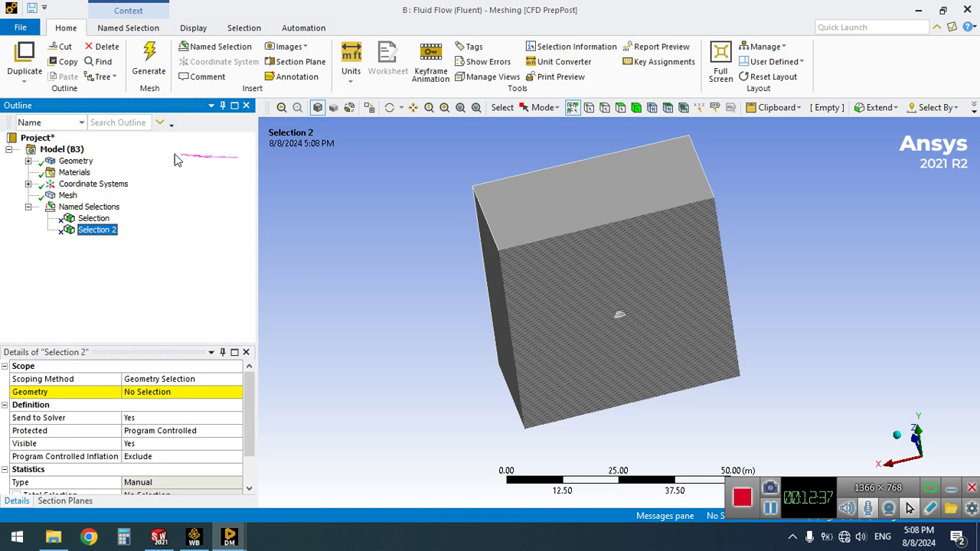
{"action": "left_click", "coordinate": [62, 150]}
{"action": "right_click", "coordinate": [63, 151]}
{"action": "mouse_move", "coordinate": [205, 159]}
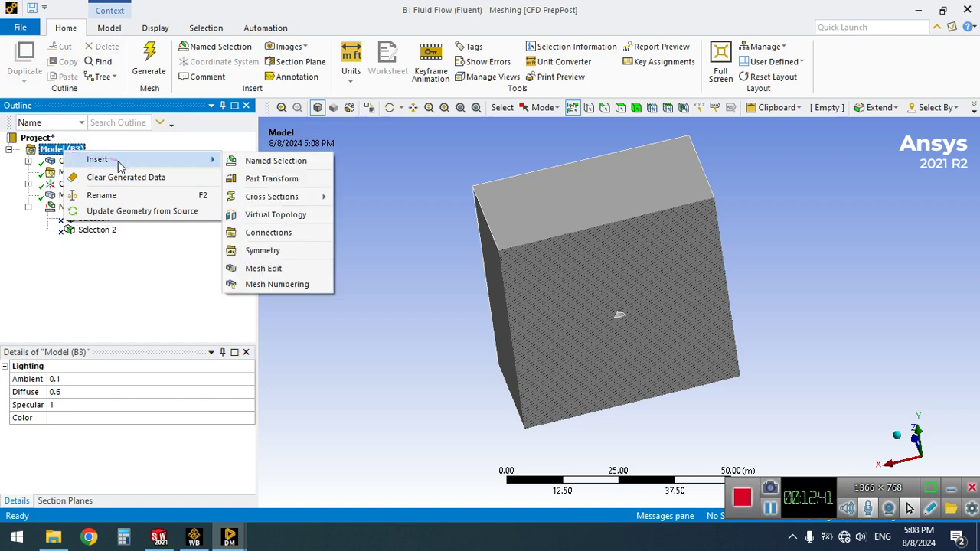
{"action": "left_click", "coordinate": [237, 162]}
{"action": "left_click", "coordinate": [53, 149]}
{"action": "right_click", "coordinate": [53, 150]}
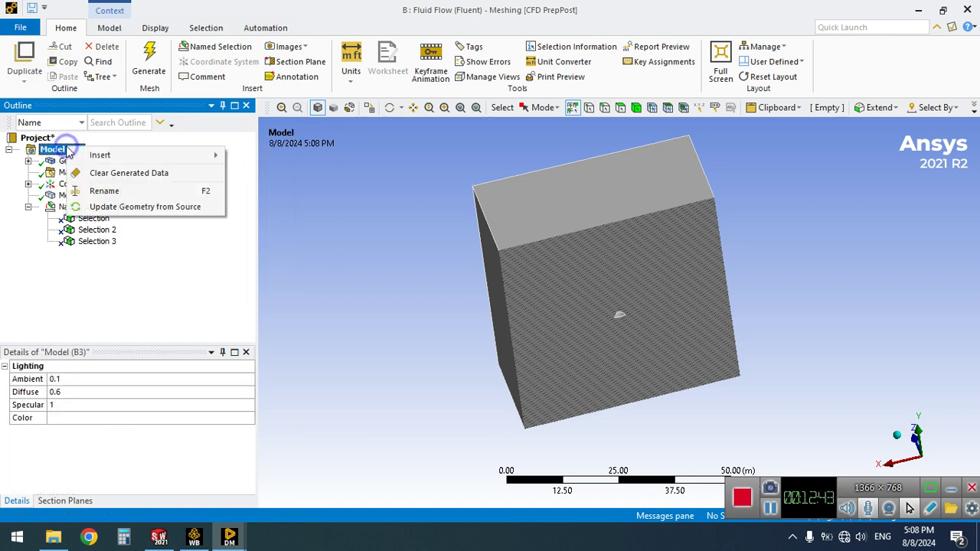
{"action": "mouse_move", "coordinate": [168, 161]}
{"action": "left_click", "coordinate": [244, 157]}
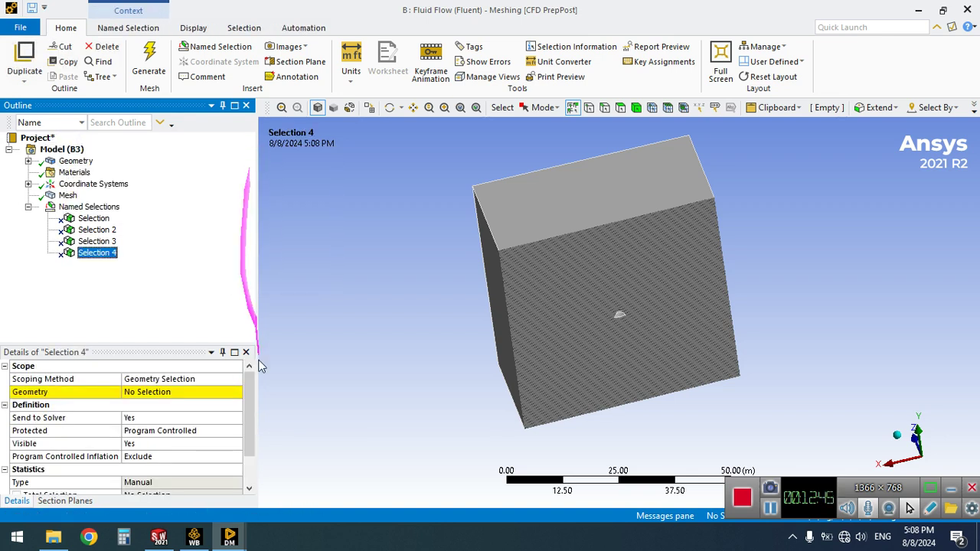
Step: Box-select all faces of the capsule cavity as the first named selection's geometry and rename it reentry
{"action": "left_click", "coordinate": [99, 216]}
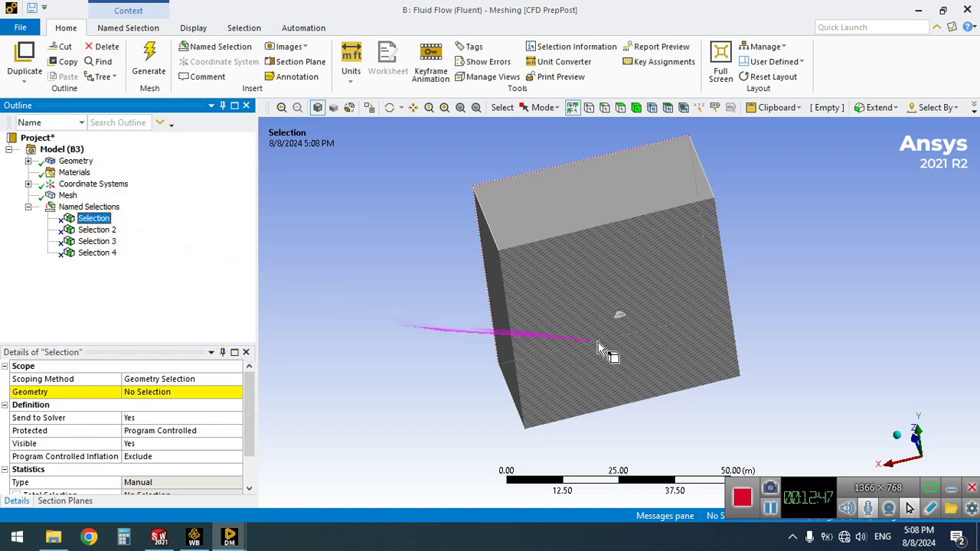
{"action": "left_click", "coordinate": [544, 107]}
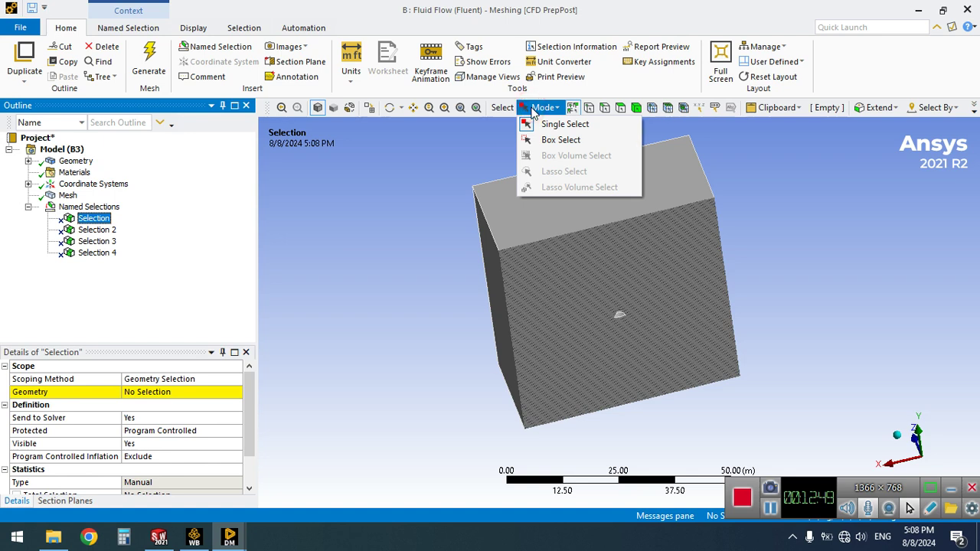
{"action": "left_click", "coordinate": [561, 140]}
{"action": "left_click_drag", "start_coordinate": [604, 288], "coordinate": [648, 328]}
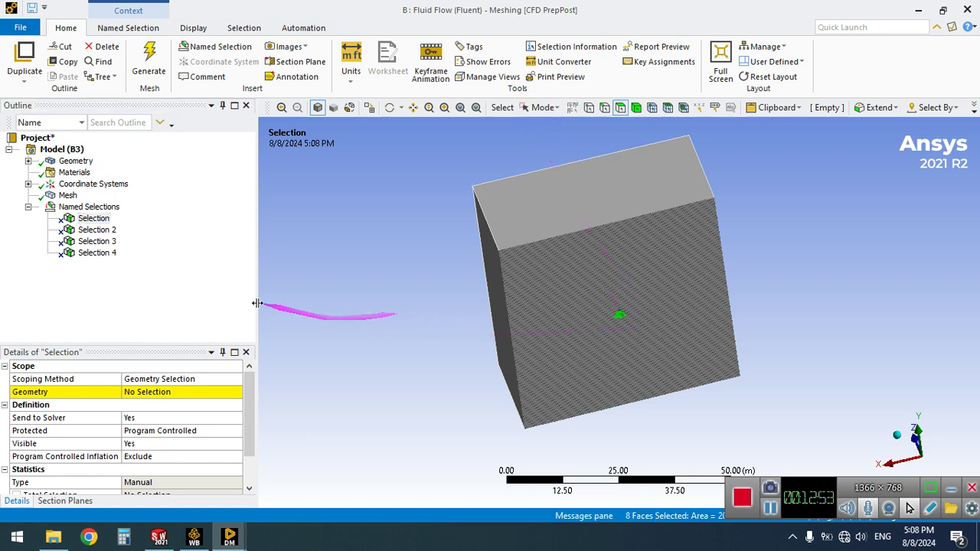
{"action": "left_click", "coordinate": [157, 392]}
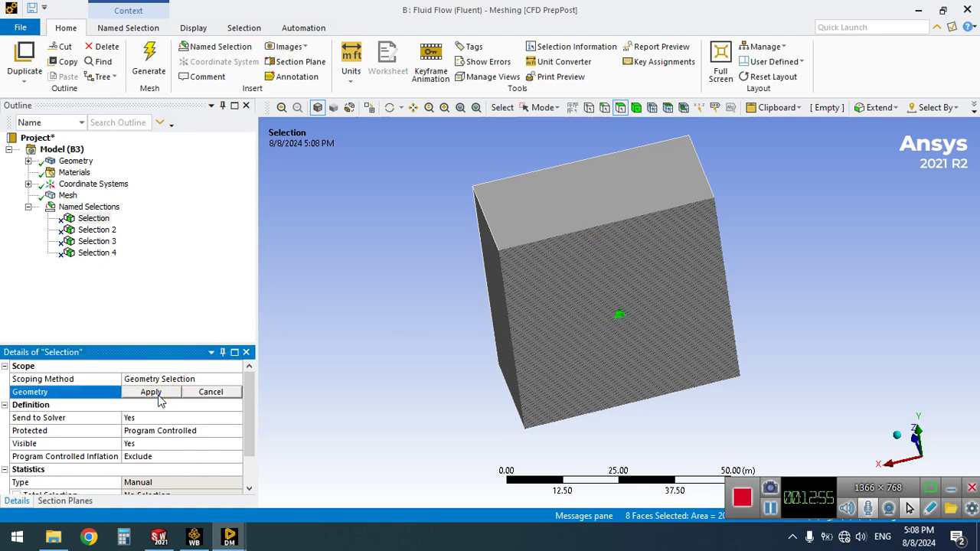
{"action": "left_click", "coordinate": [152, 392]}
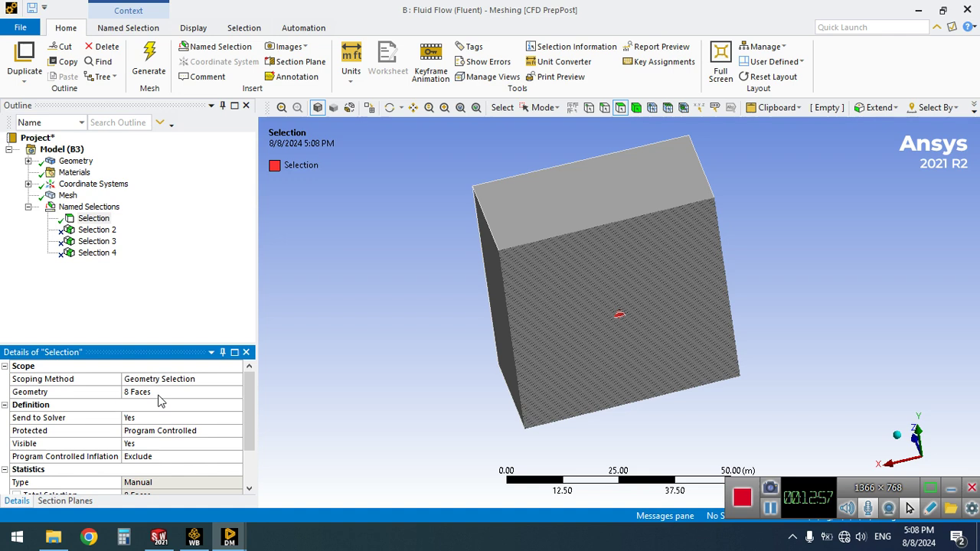
{"action": "left_click", "coordinate": [90, 220]}
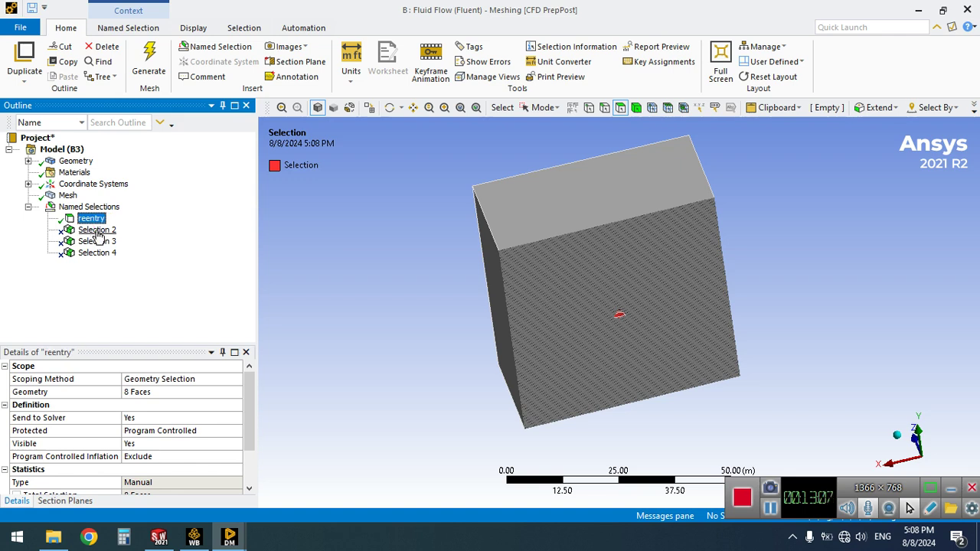
Step: Pick four outer faces of the box for the second named selection's geometry, starting with the underside and adding adjoining faces
{"action": "left_click", "coordinate": [96, 231]}
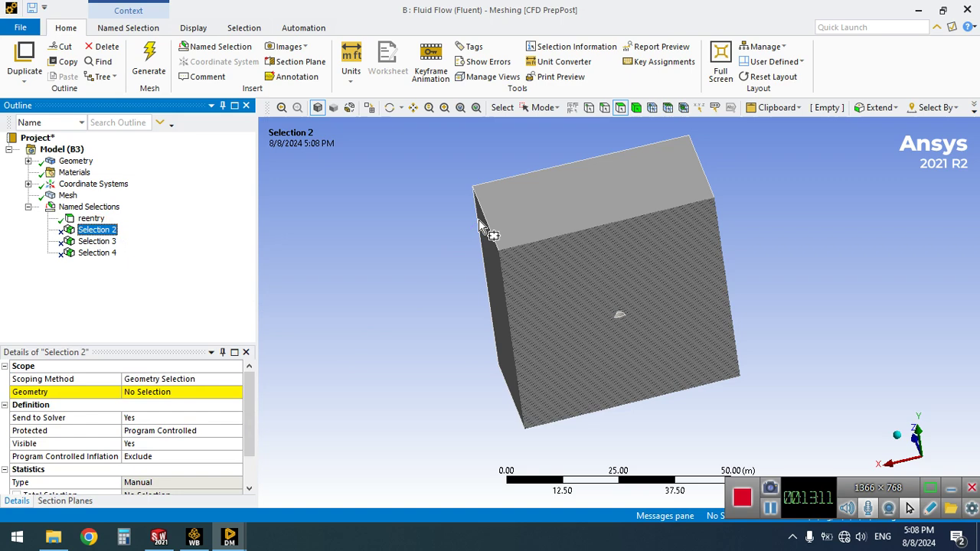
{"action": "left_click", "coordinate": [540, 108]}
{"action": "left_click", "coordinate": [545, 126]}
{"action": "left_click", "coordinate": [389, 108]}
{"action": "left_click_drag", "start_coordinate": [448, 253], "coordinate": [494, 190]}
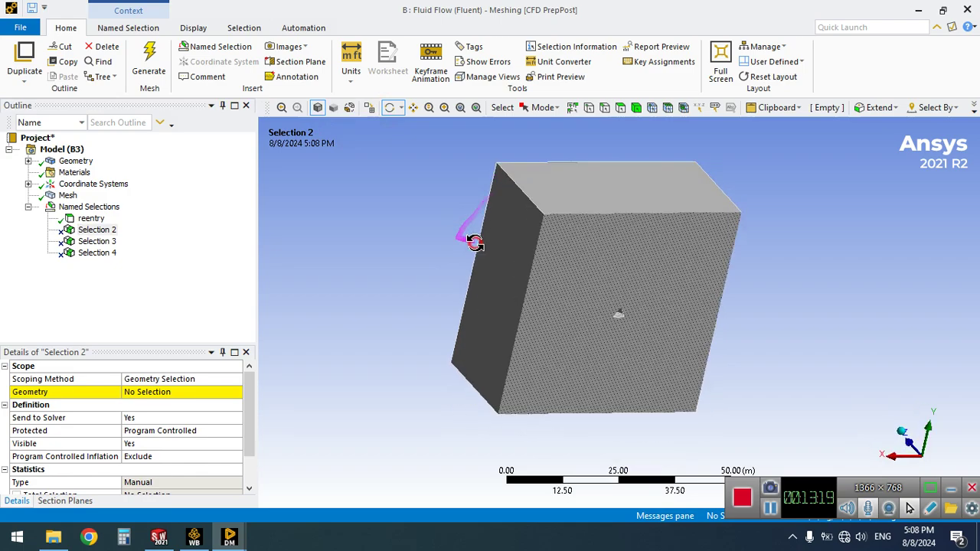
{"action": "left_click_drag", "start_coordinate": [476, 240], "coordinate": [459, 186]}
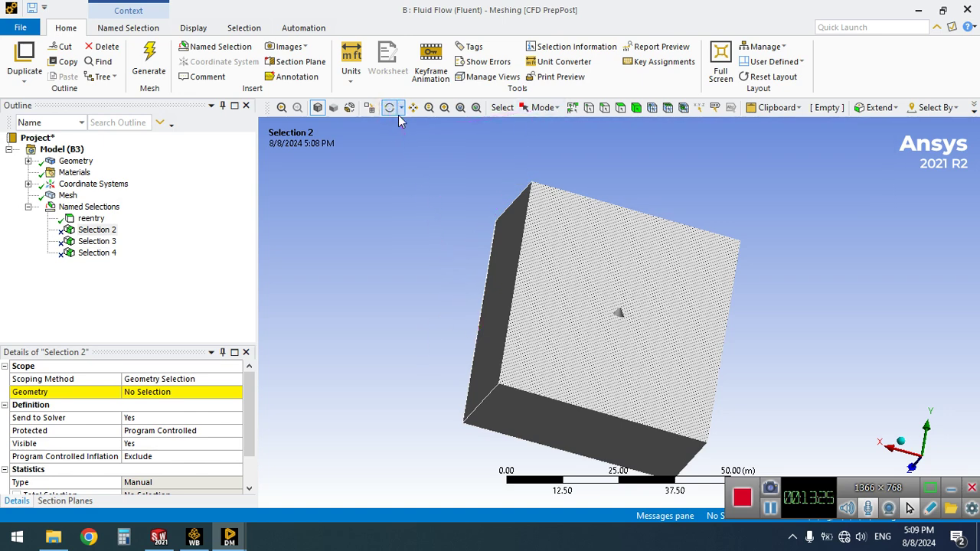
{"action": "right_click", "coordinate": [432, 249]}
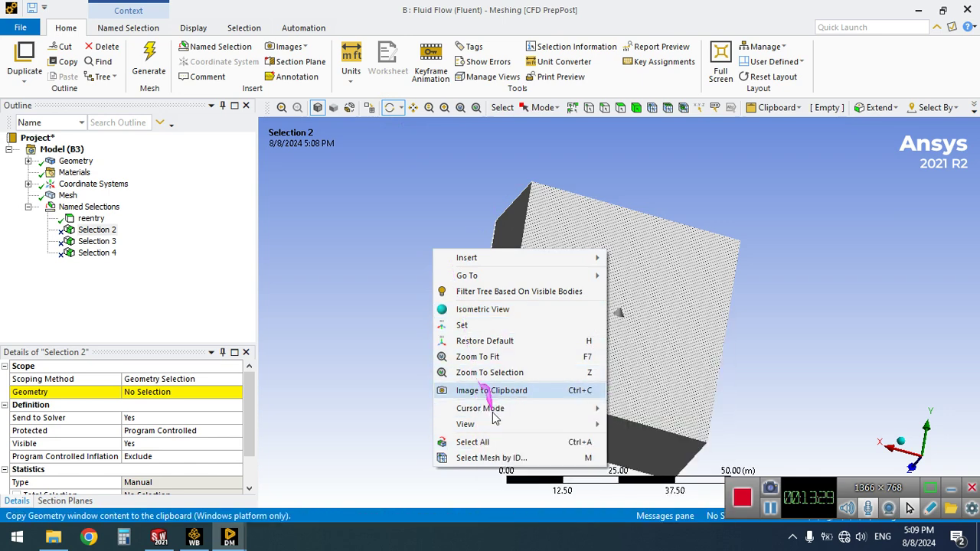
{"action": "mouse_move", "coordinate": [498, 414]}
{"action": "left_click", "coordinate": [414, 404]}
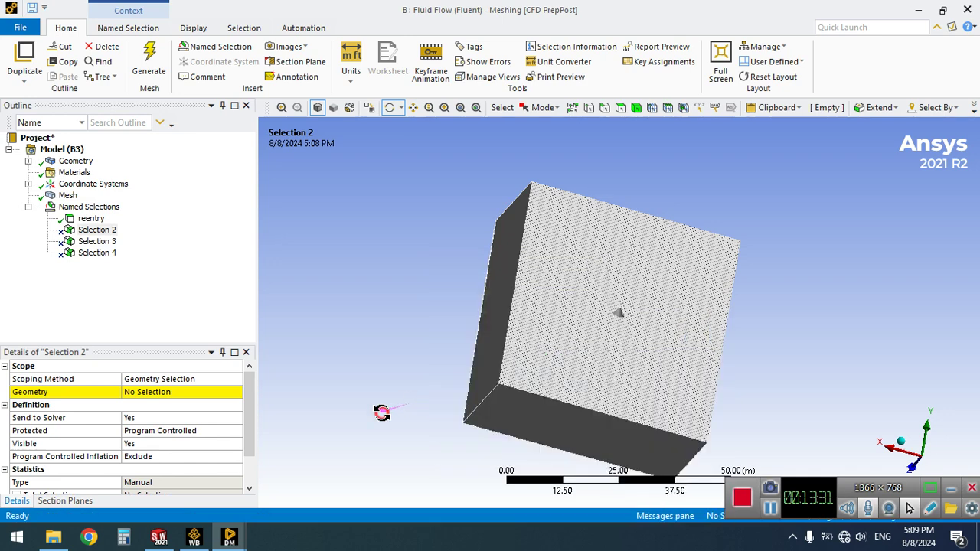
{"action": "left_click", "coordinate": [192, 392]}
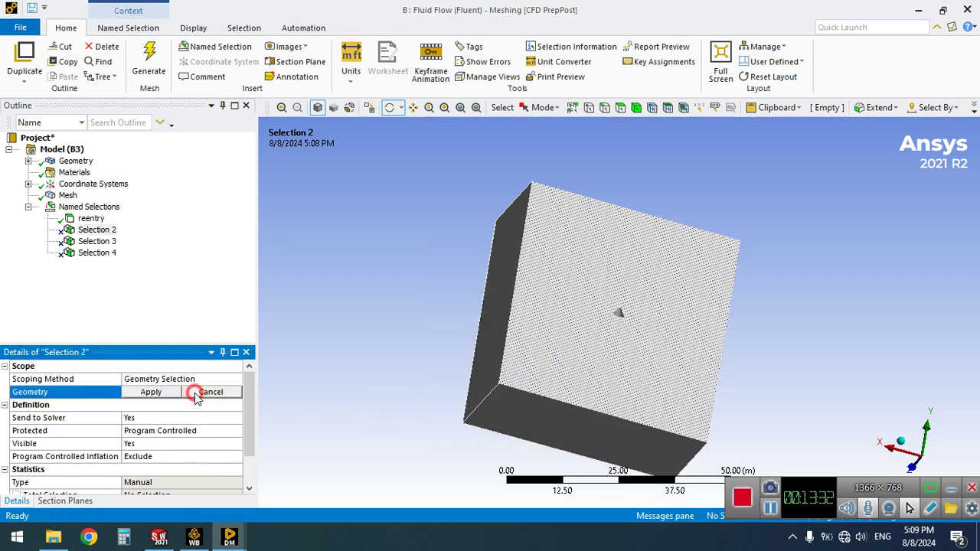
{"action": "right_click", "coordinate": [470, 406]}
{"action": "left_click", "coordinate": [545, 109]}
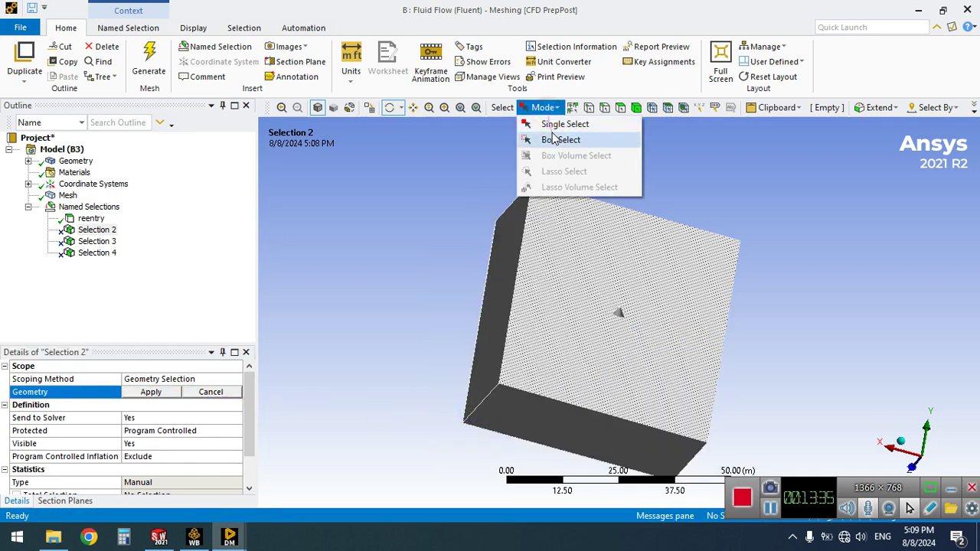
{"action": "left_click", "coordinate": [558, 138]}
{"action": "left_click", "coordinate": [545, 108]}
{"action": "left_click", "coordinate": [551, 122]}
{"action": "left_click_drag", "start_coordinate": [548, 153], "coordinate": [548, 386]}
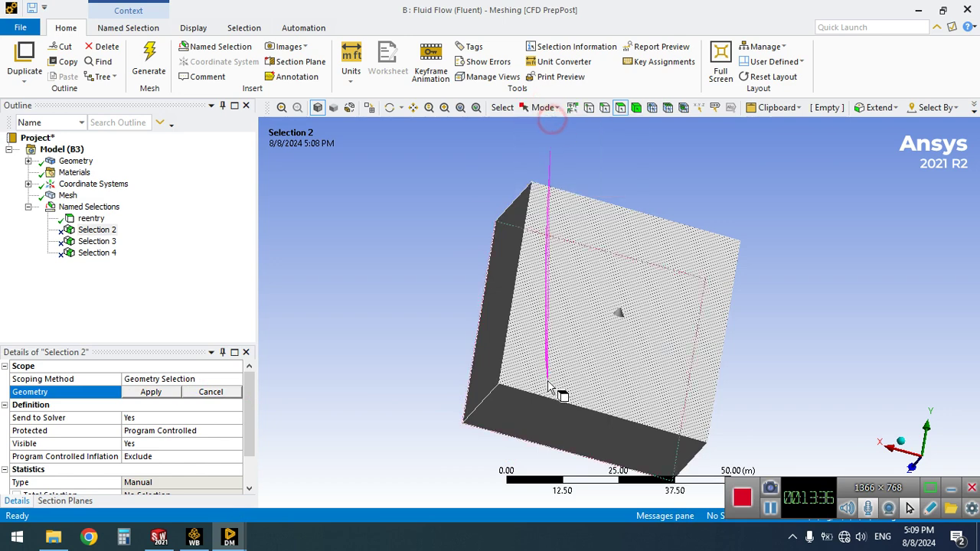
{"action": "left_click", "coordinate": [550, 419]}
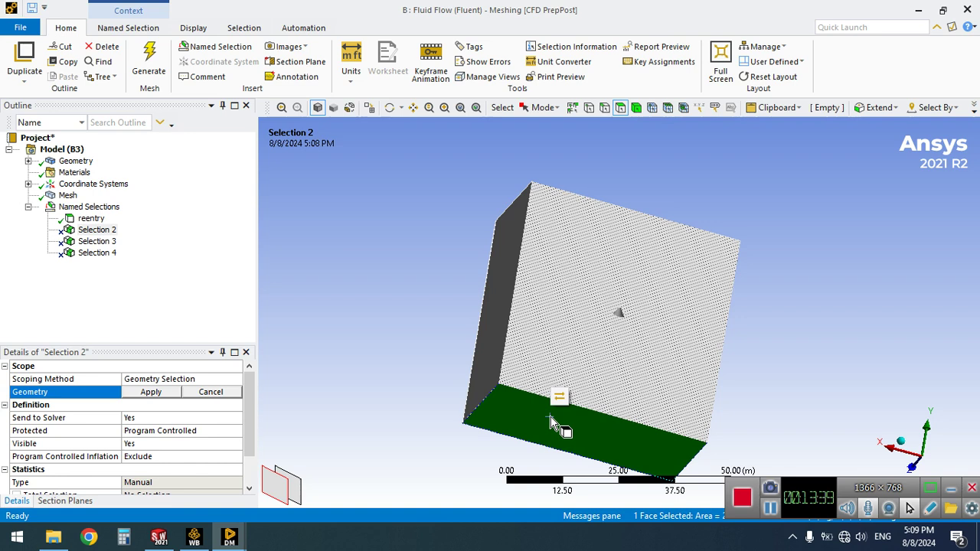
{"action": "left_click_drag", "start_coordinate": [550, 419], "coordinate": [496, 375]}
{"action": "left_click", "coordinate": [492, 374], "text": "ctrl"}
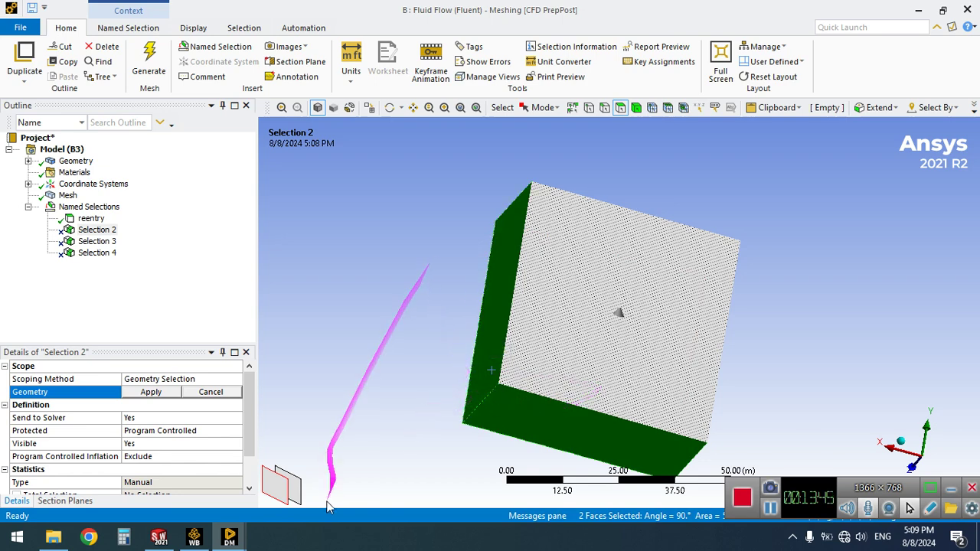
{"action": "left_click", "coordinate": [654, 392], "text": "ctrl"}
{"action": "left_click", "coordinate": [705, 379], "text": "ctrl"}
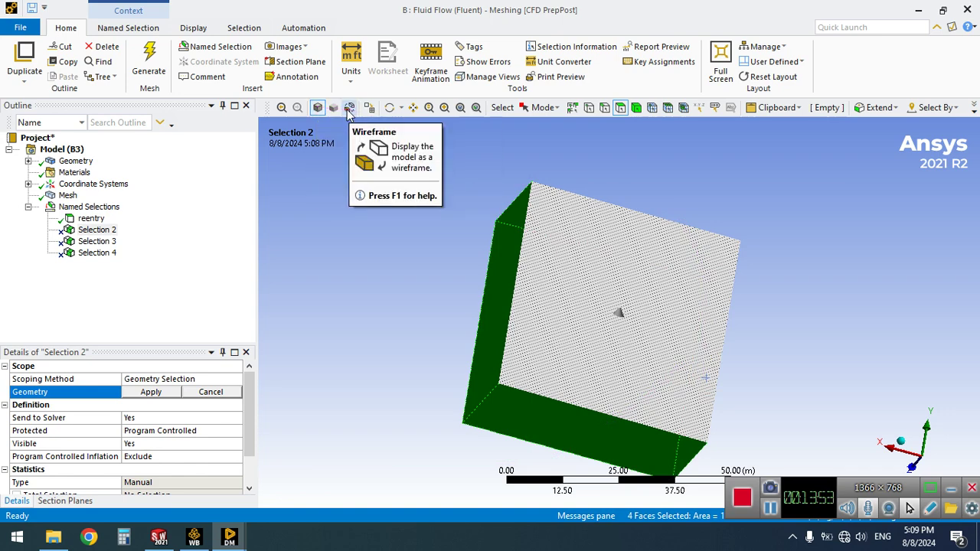
Step: Turn off Section Plane1 so the complete box is displayed, and return to the second named selection's details
{"action": "left_click", "coordinate": [389, 107]}
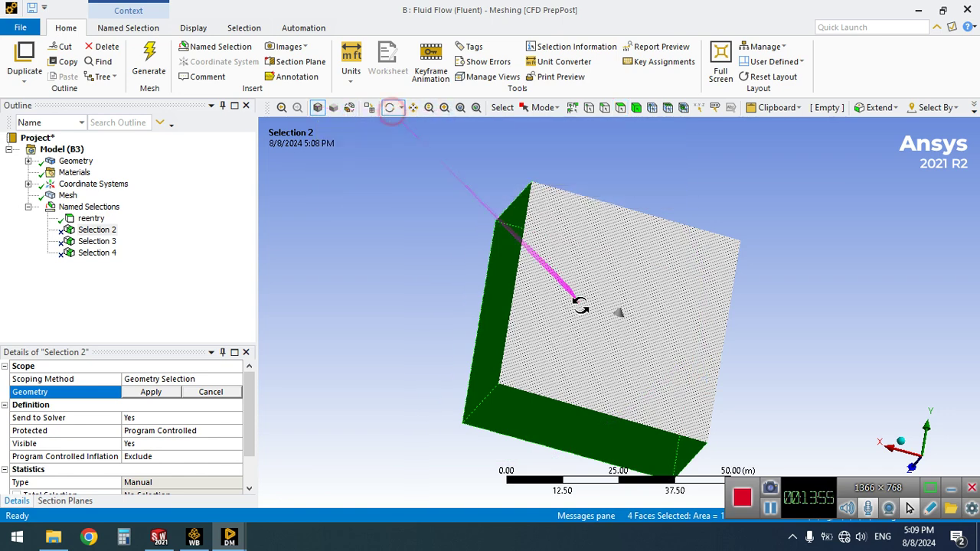
{"action": "left_click_drag", "start_coordinate": [582, 302], "coordinate": [505, 364]}
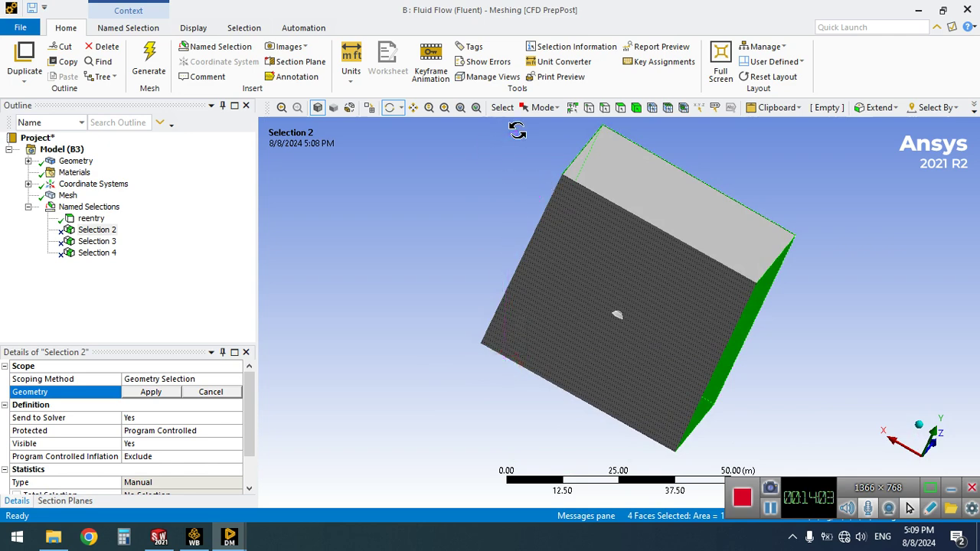
{"action": "left_click", "coordinate": [66, 501]}
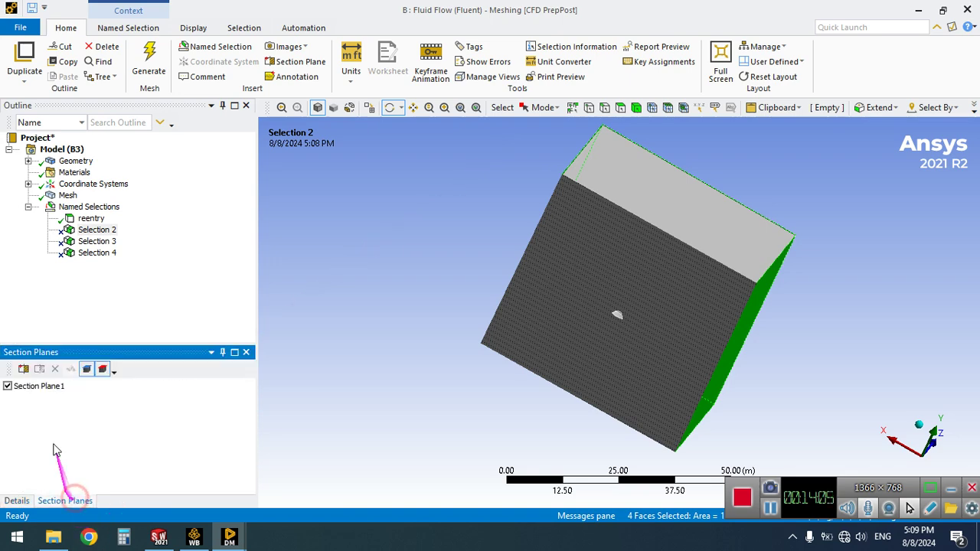
{"action": "left_click", "coordinate": [7, 386]}
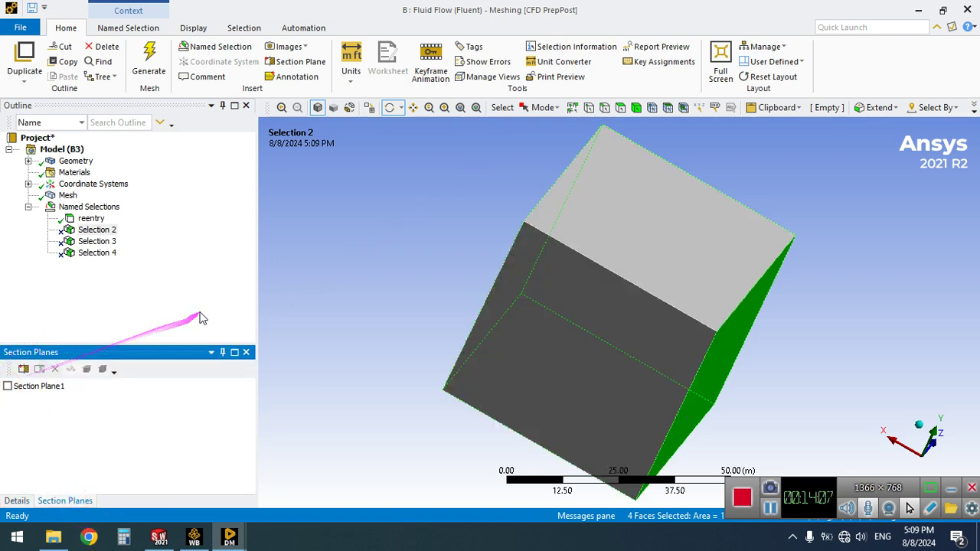
{"action": "left_click", "coordinate": [17, 501]}
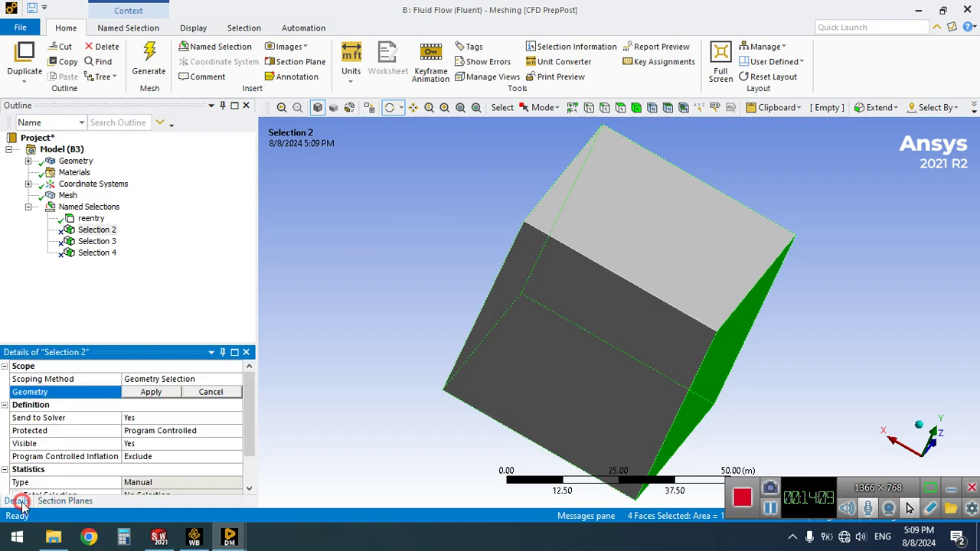
Step: Apply the four picked box faces as the second named selection's geometry
{"action": "left_click_drag", "start_coordinate": [381, 333], "coordinate": [466, 361]}
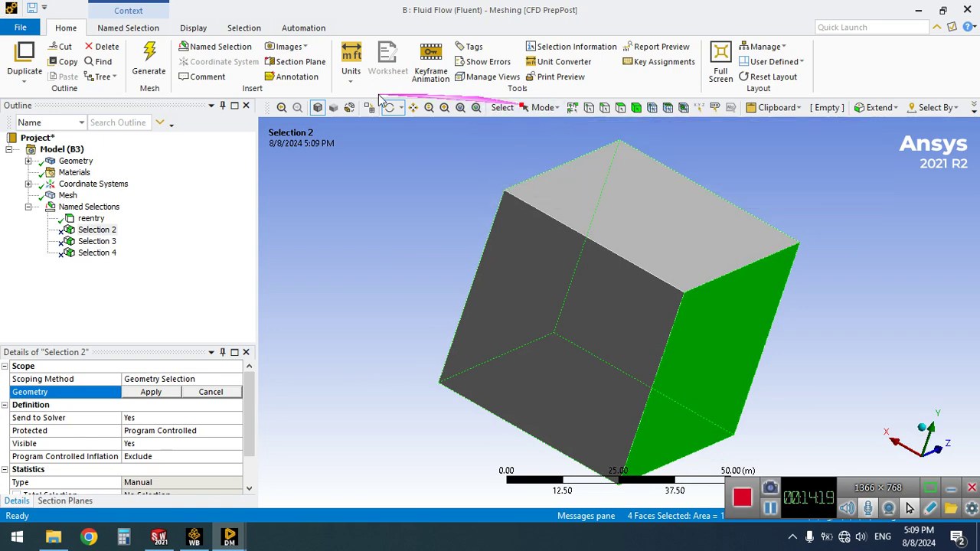
{"action": "left_click", "coordinate": [400, 109]}
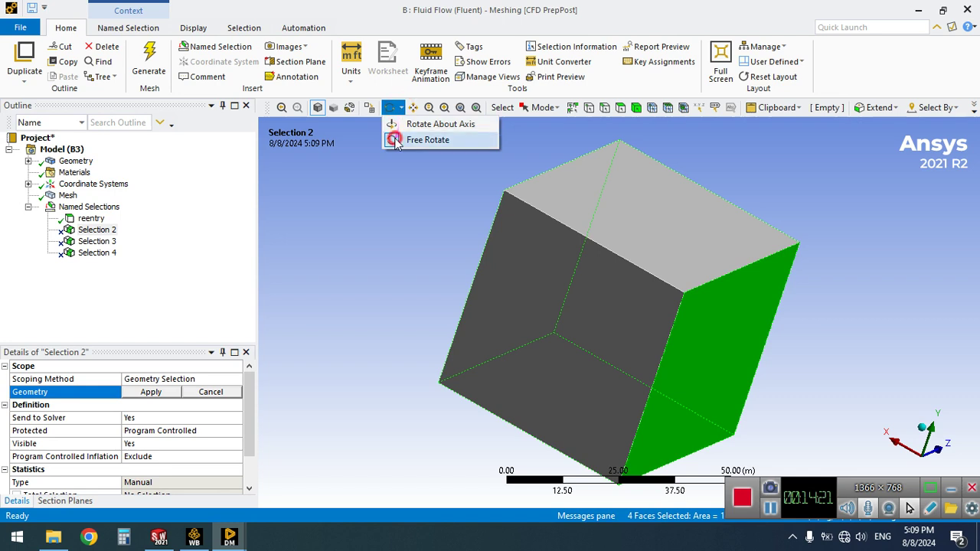
{"action": "left_click", "coordinate": [417, 140]}
{"action": "right_click", "coordinate": [431, 221]}
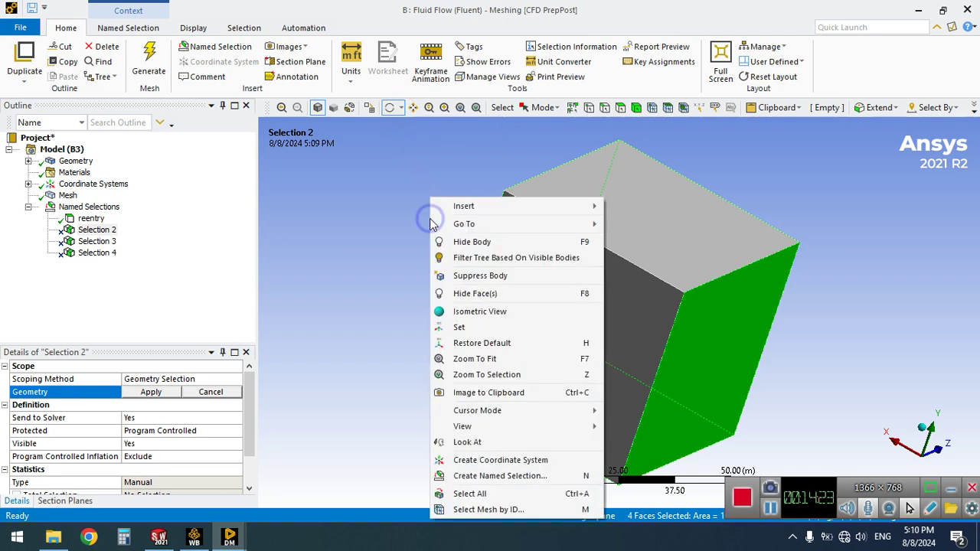
{"action": "left_click", "coordinate": [144, 393]}
{"action": "left_click", "coordinate": [158, 394]}
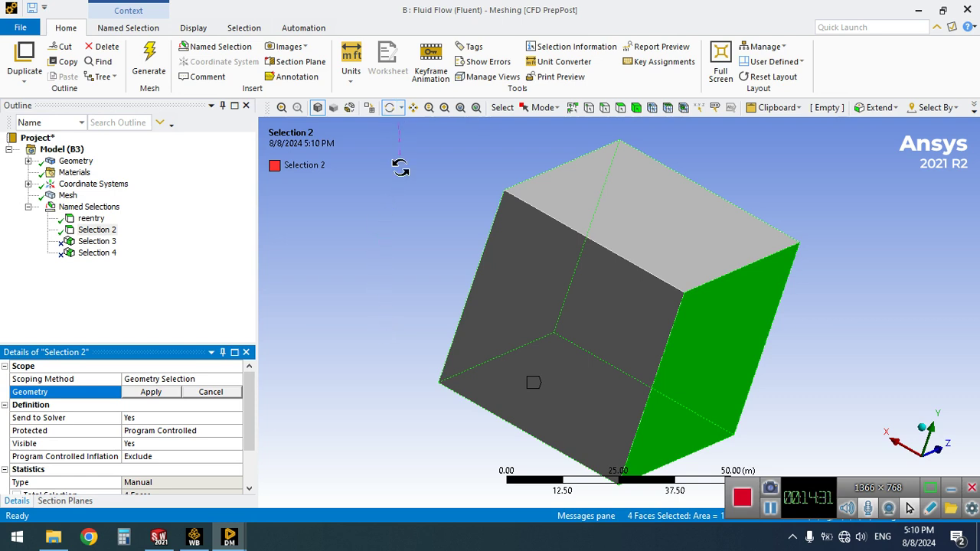
{"action": "right_click", "coordinate": [394, 199]}
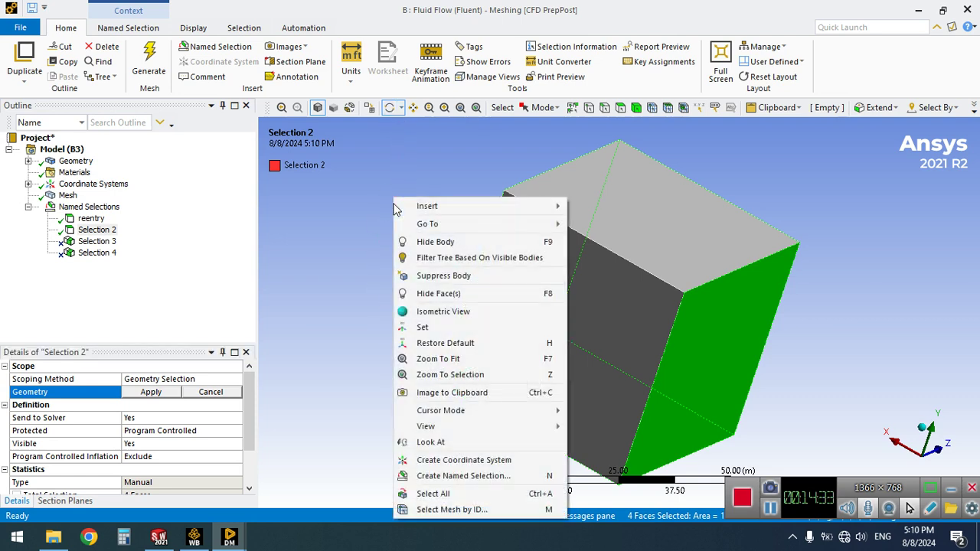
{"action": "mouse_move", "coordinate": [452, 425]}
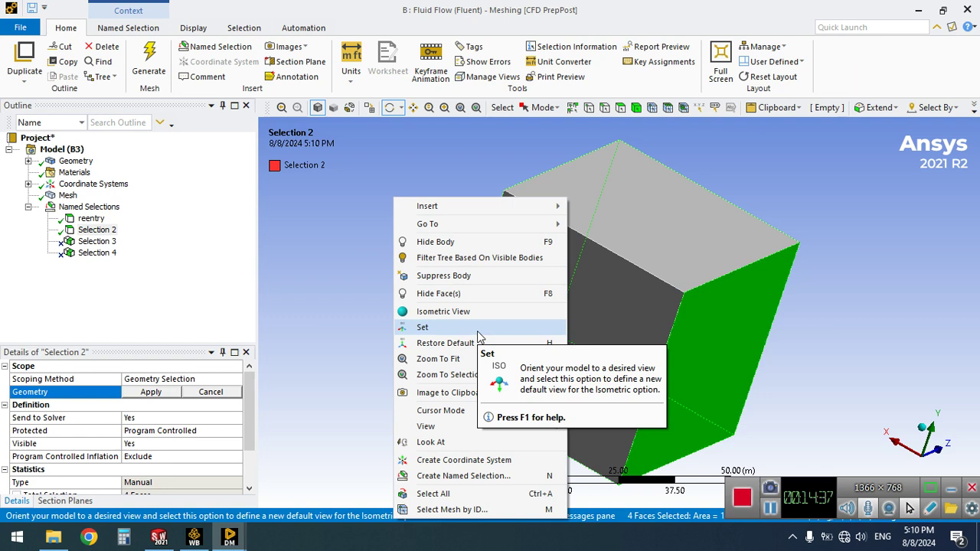
{"action": "left_click", "coordinate": [391, 303]}
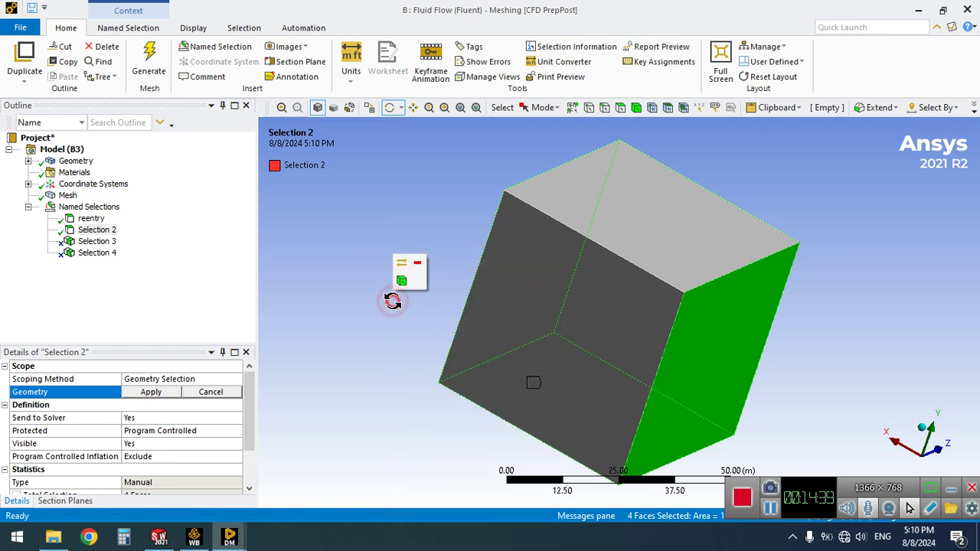
{"action": "left_click", "coordinate": [391, 302]}
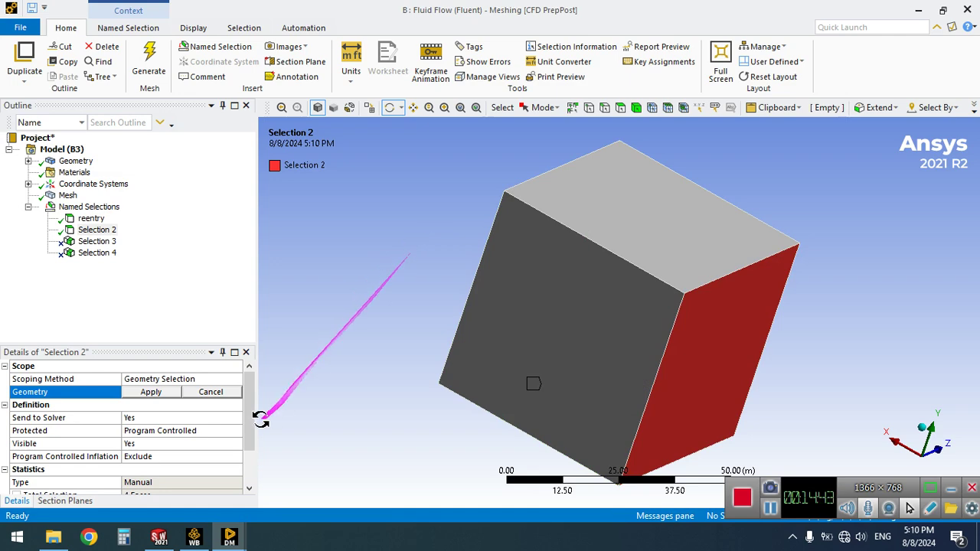
{"action": "left_click", "coordinate": [210, 392]}
Step: Add the remaining dark side face of the box to the second named selection's geometry and rename the selection around
{"action": "left_click", "coordinate": [545, 108]}
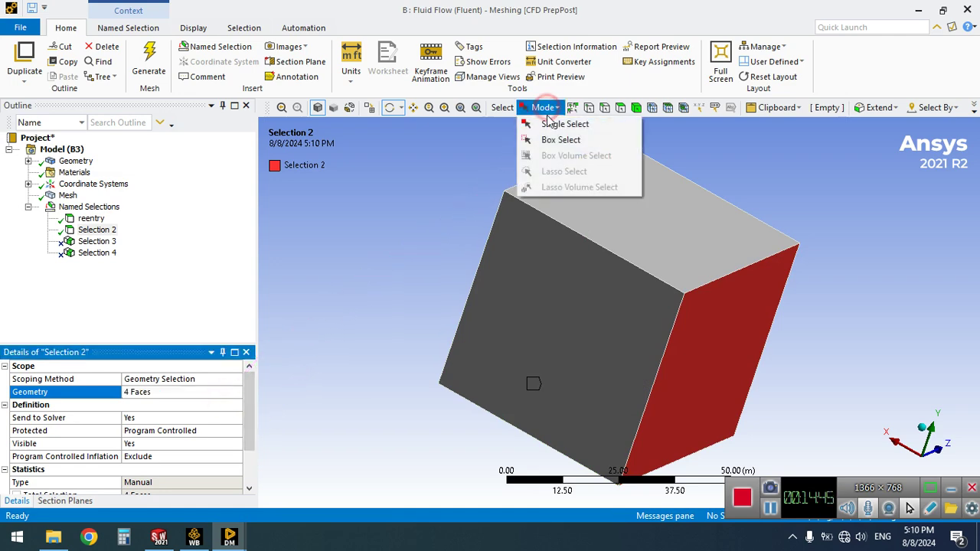
{"action": "left_click", "coordinate": [548, 122]}
{"action": "left_click", "coordinate": [545, 108]}
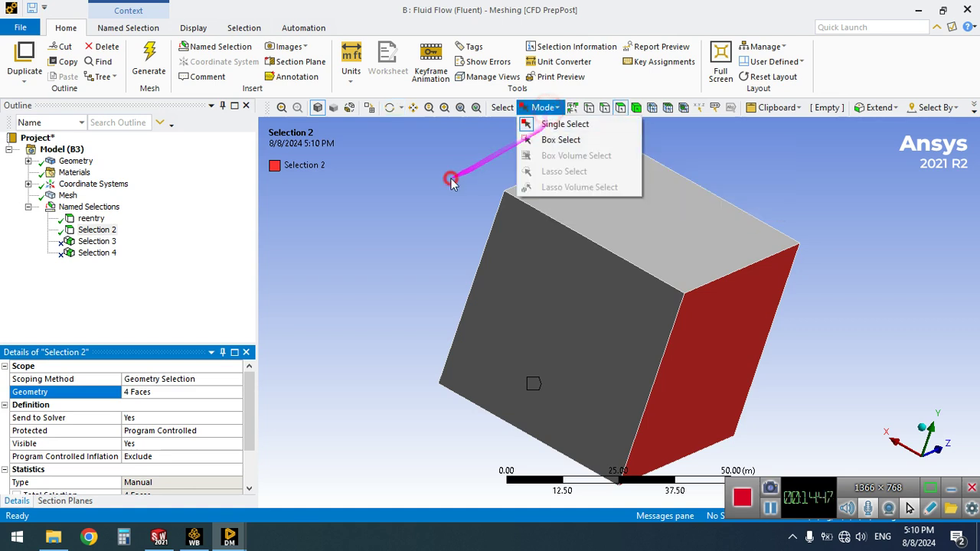
{"action": "left_click", "coordinate": [202, 393]}
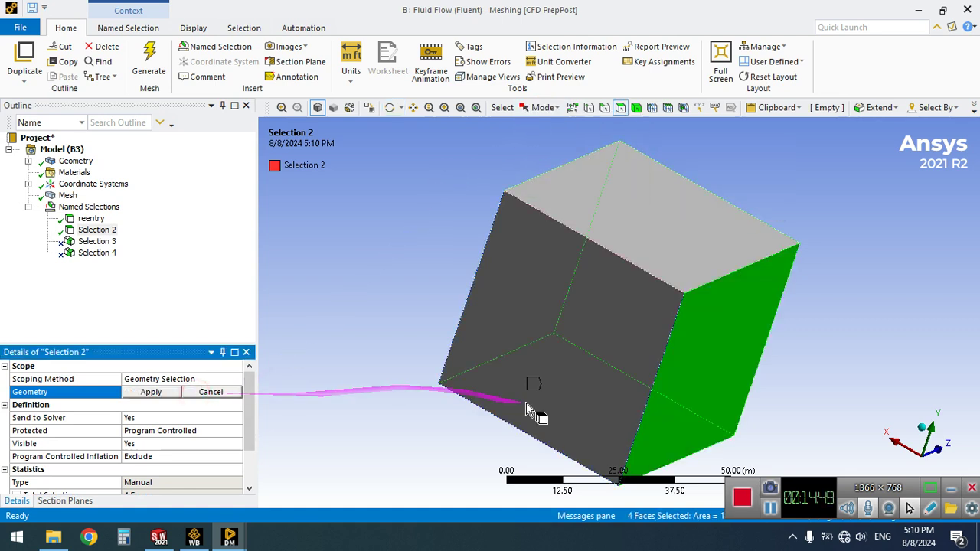
{"action": "left_click", "coordinate": [562, 400], "text": "ctrl"}
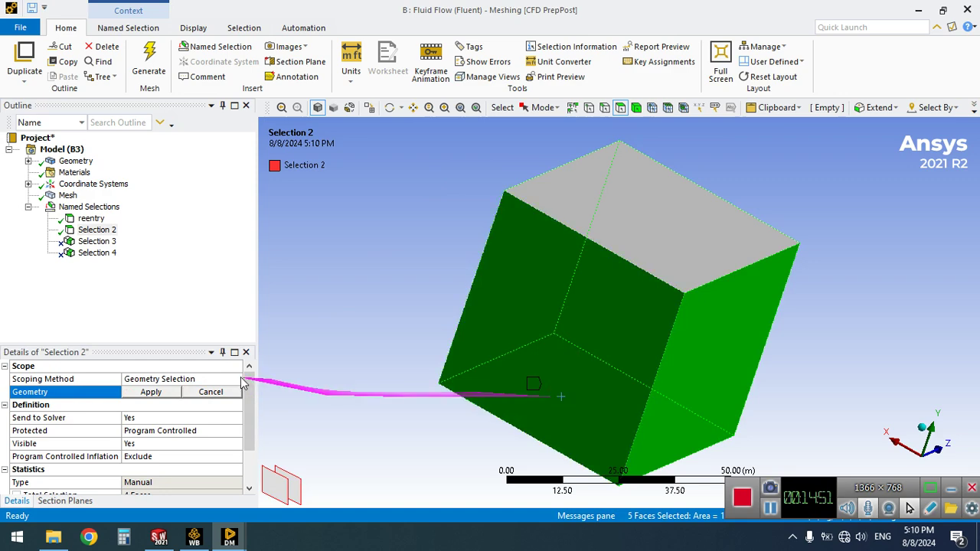
{"action": "left_click", "coordinate": [163, 392]}
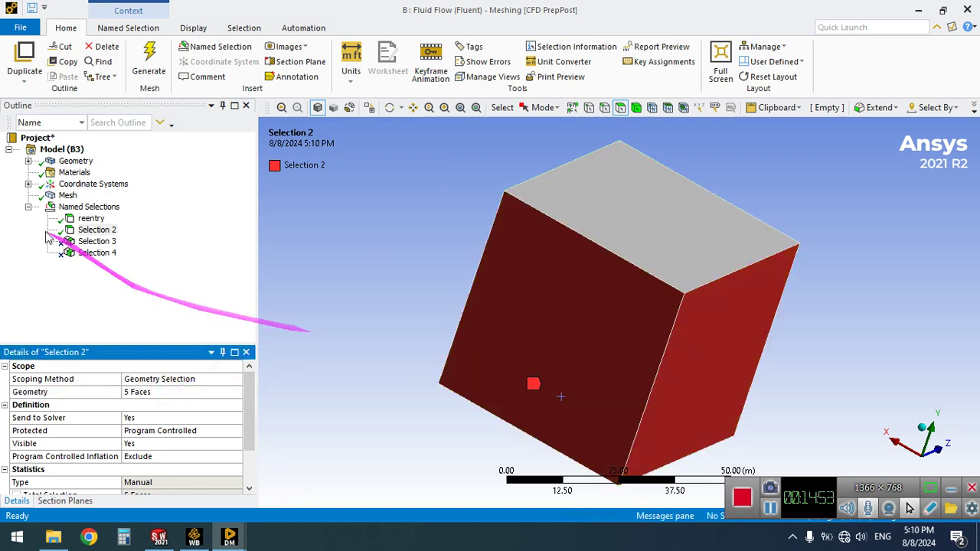
{"action": "left_click", "coordinate": [86, 231]}
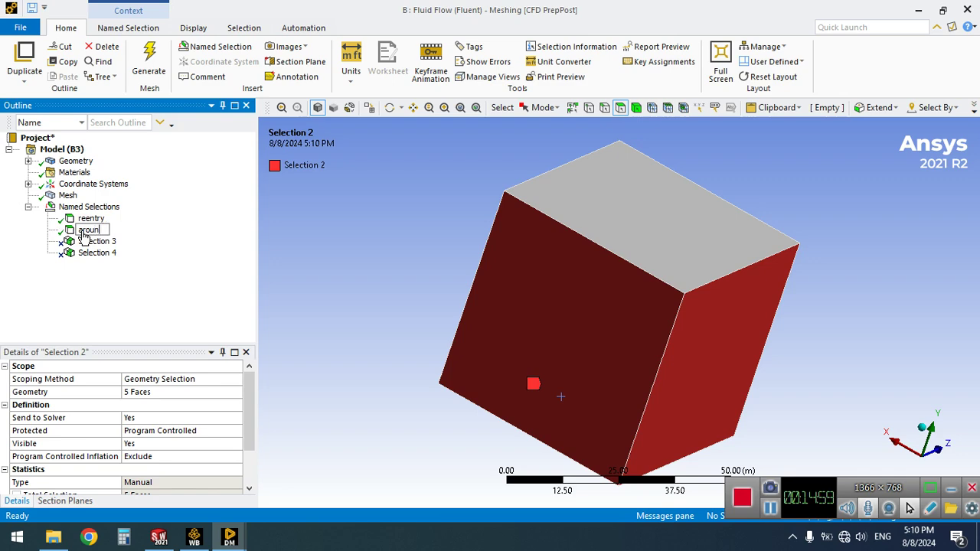
{"action": "key", "text": "Return"}
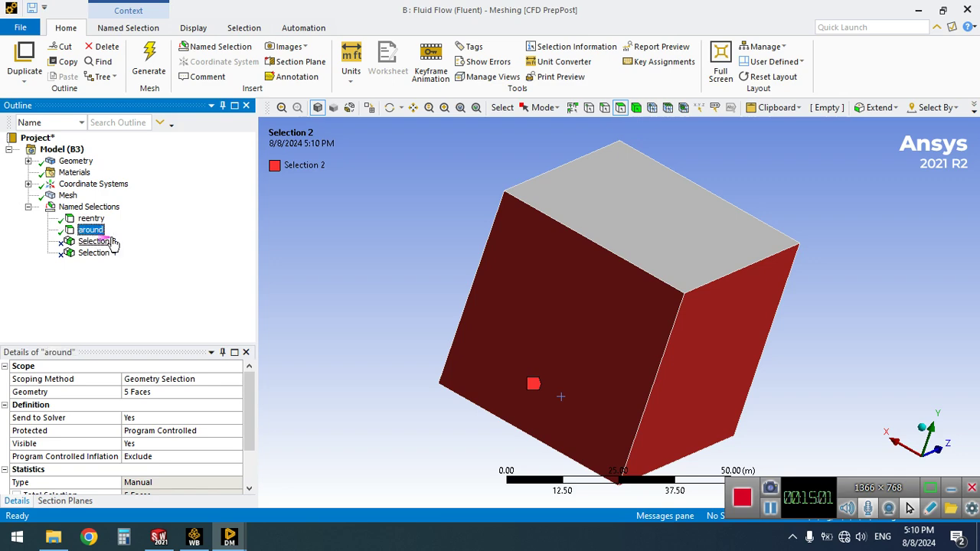
Step: Assign the box's upper face as the third named selection's geometry and rename the selection out
{"action": "left_click", "coordinate": [97, 241]}
{"action": "left_click", "coordinate": [601, 208]}
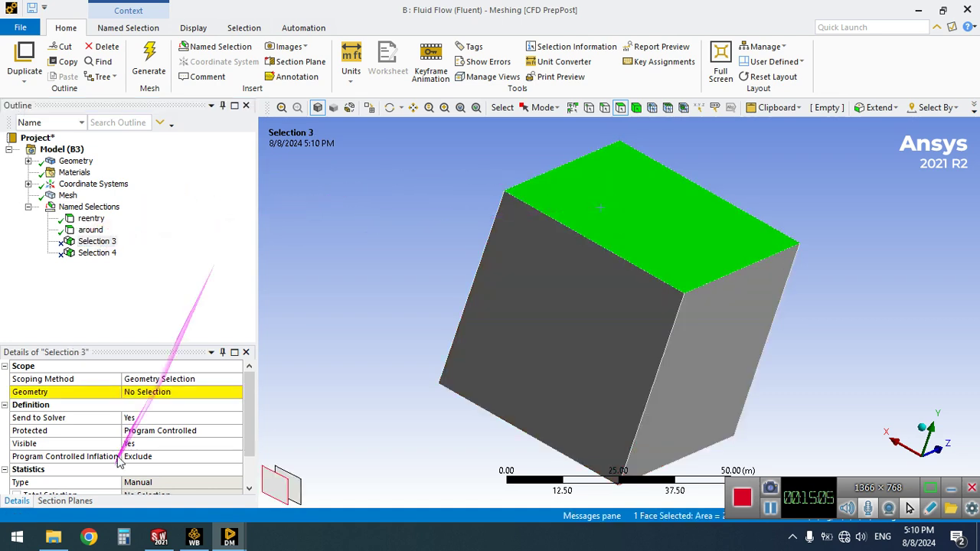
{"action": "left_click", "coordinate": [141, 392]}
{"action": "left_click", "coordinate": [149, 392]}
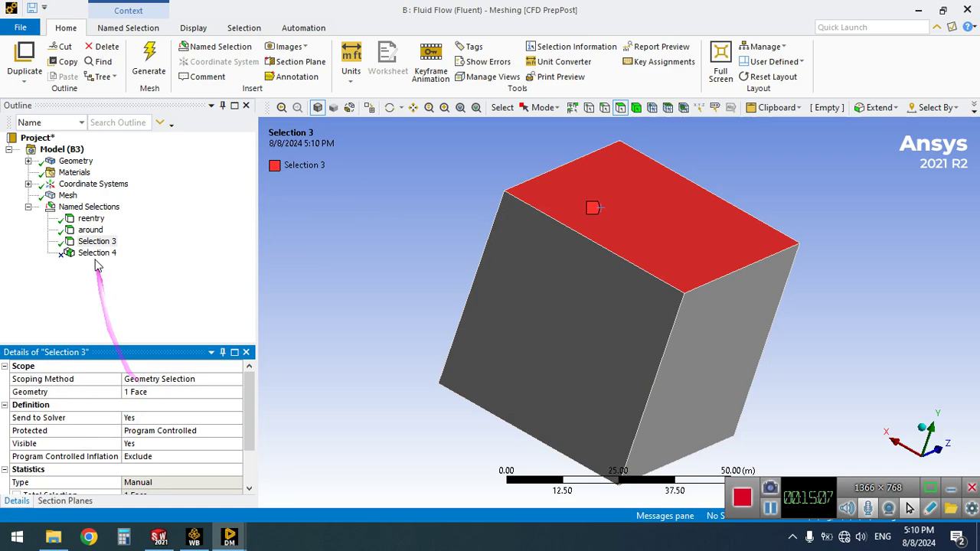
{"action": "left_click", "coordinate": [93, 242]}
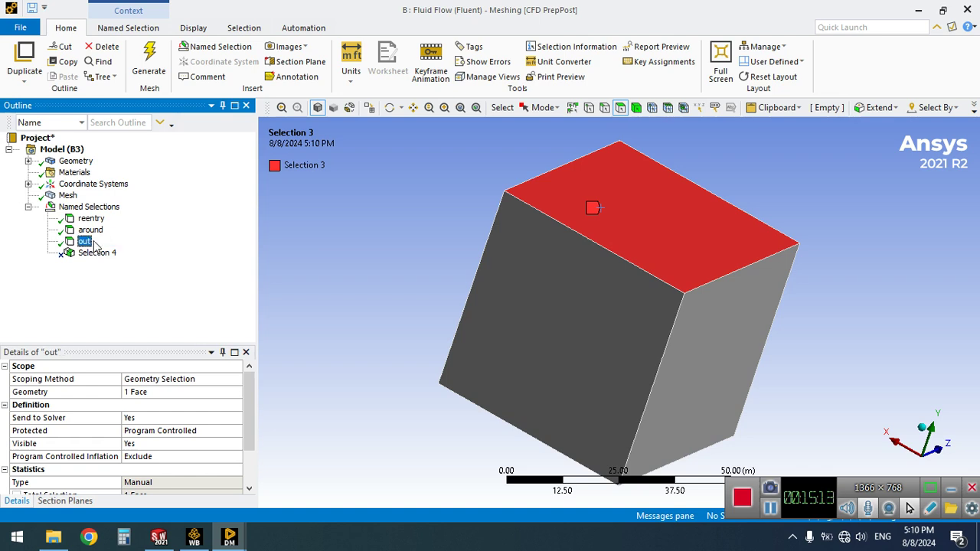
Step: Assign the entire box body as the fourth named selection's geometry and rename the selection air
{"action": "left_click", "coordinate": [98, 254]}
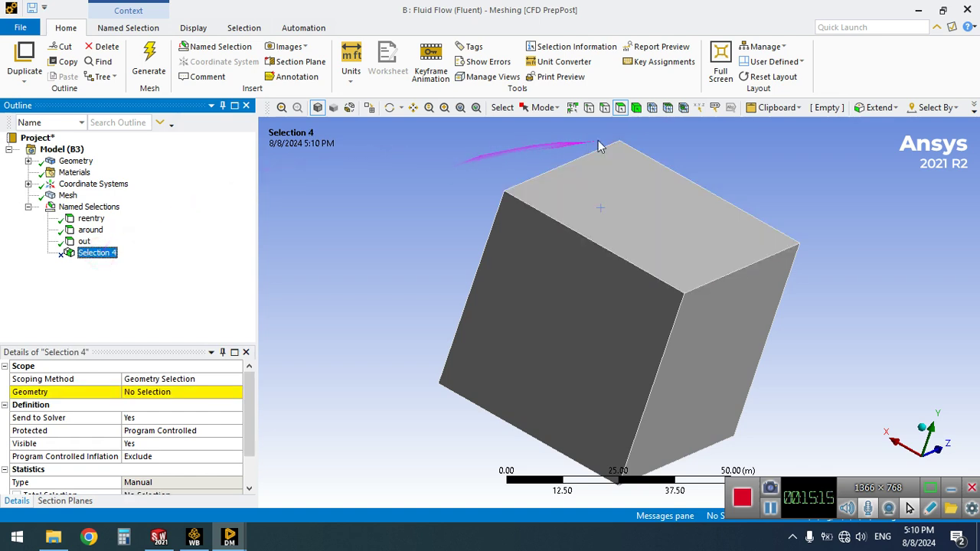
{"action": "left_click", "coordinate": [637, 107]}
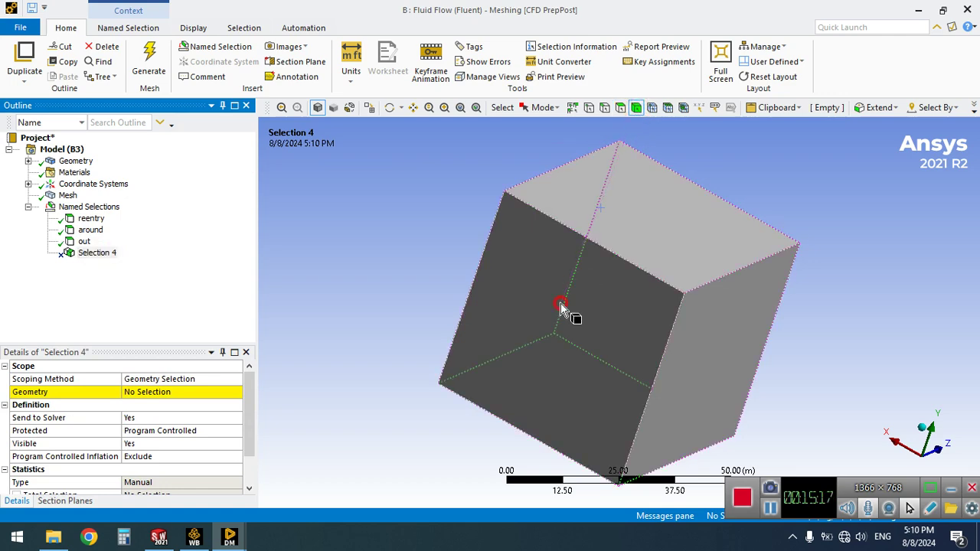
{"action": "left_click", "coordinate": [560, 303]}
{"action": "left_click", "coordinate": [131, 391]}
{"action": "left_click", "coordinate": [135, 392]}
{"action": "left_click", "coordinate": [92, 255]}
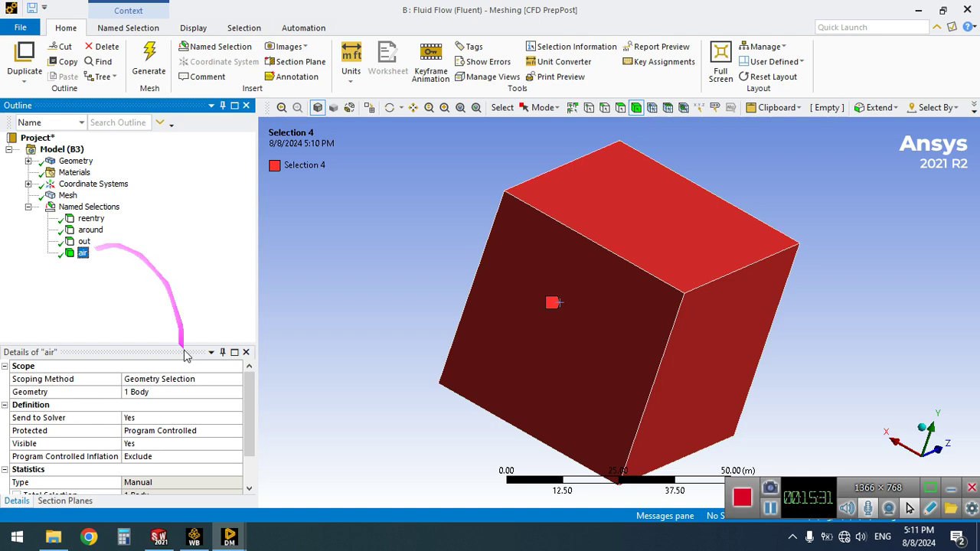
Step: Switch to Workbench, update the Mesh component of the Fluid Flow system, and save the project
{"action": "mouse_move", "coordinate": [236, 539]}
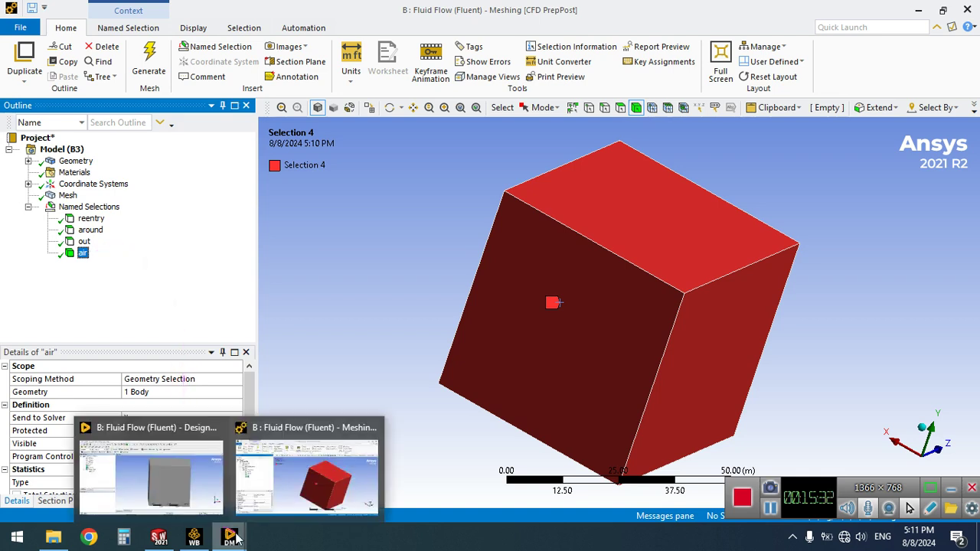
{"action": "left_click", "coordinate": [194, 537]}
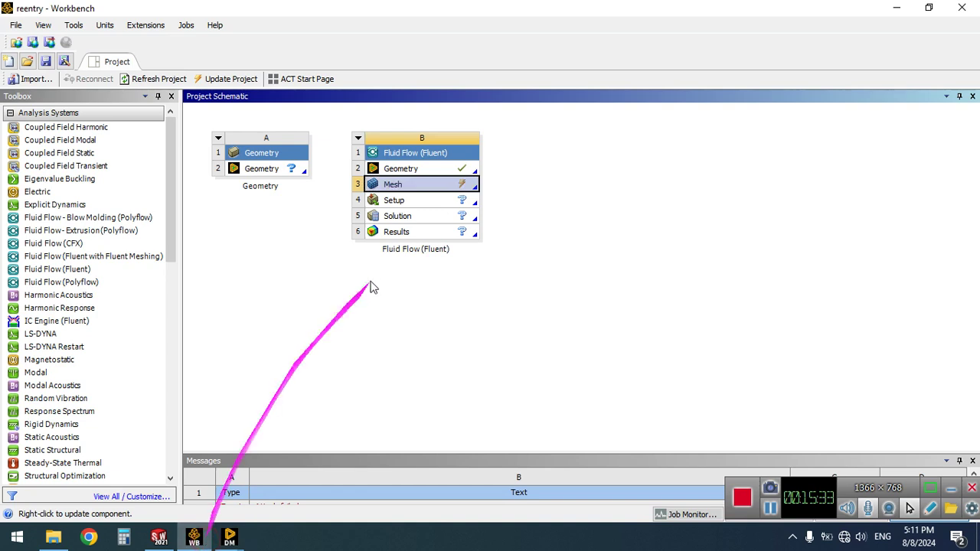
{"action": "right_click", "coordinate": [408, 190]}
{"action": "left_click", "coordinate": [441, 263]}
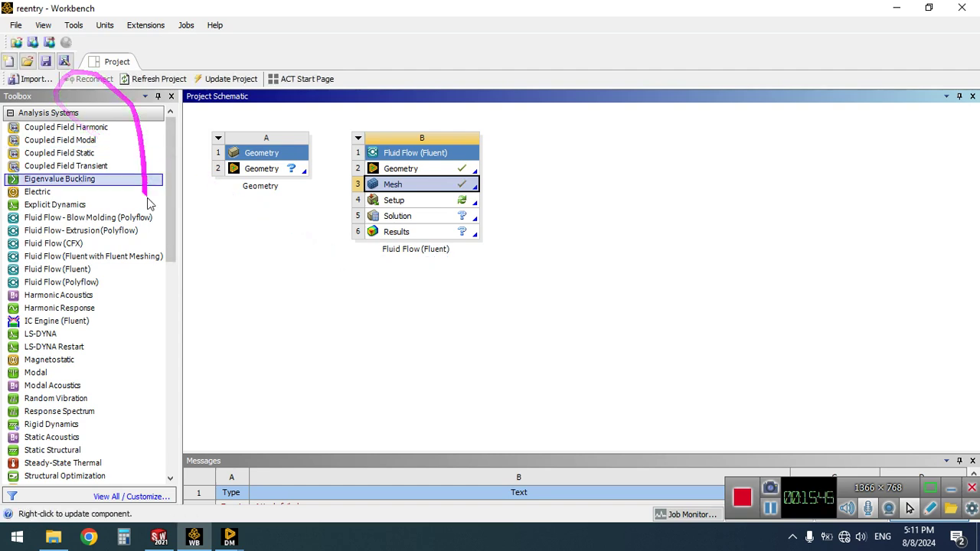
{"action": "left_click", "coordinate": [45, 62]}
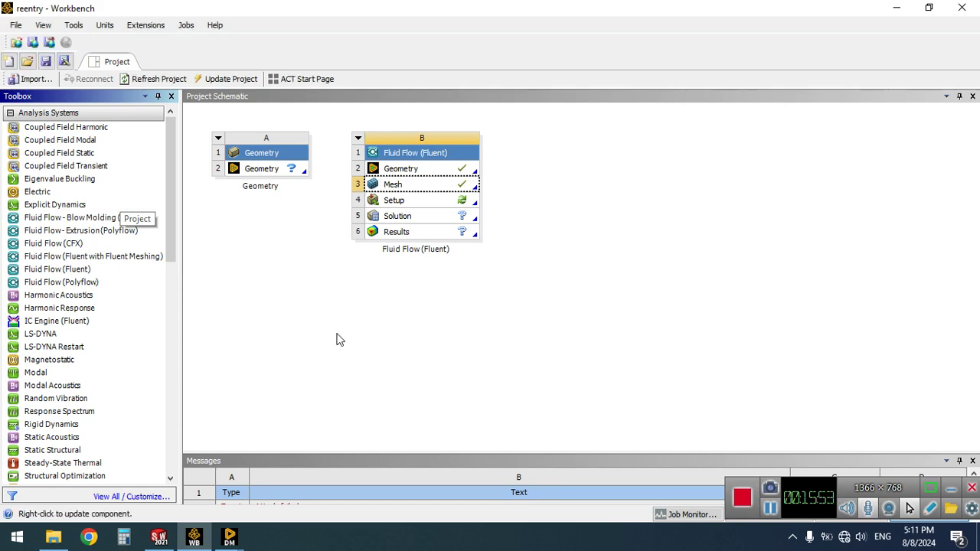
Step: Open the Fluid Flow system's Setup and start Fluent with the default launcher options
{"action": "right_click", "coordinate": [444, 202]}
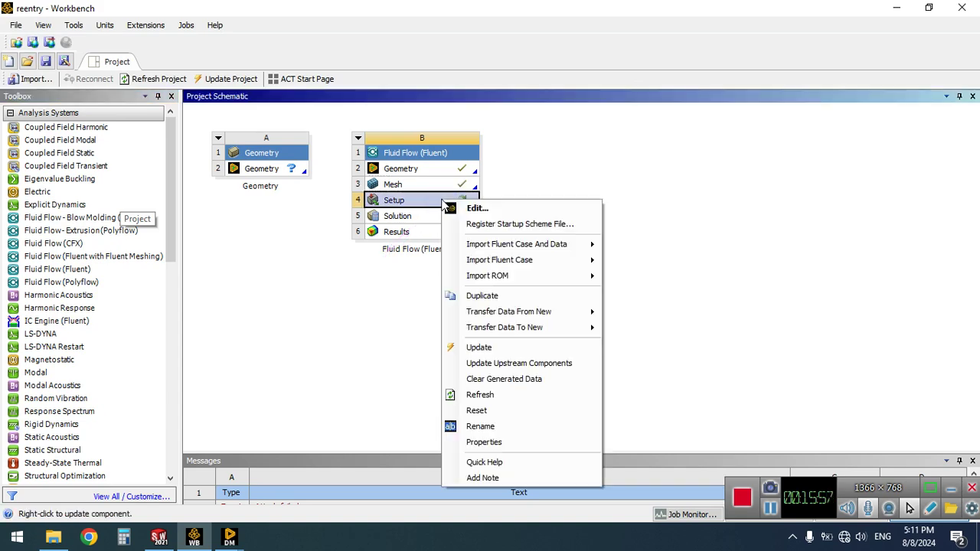
{"action": "left_click", "coordinate": [457, 208]}
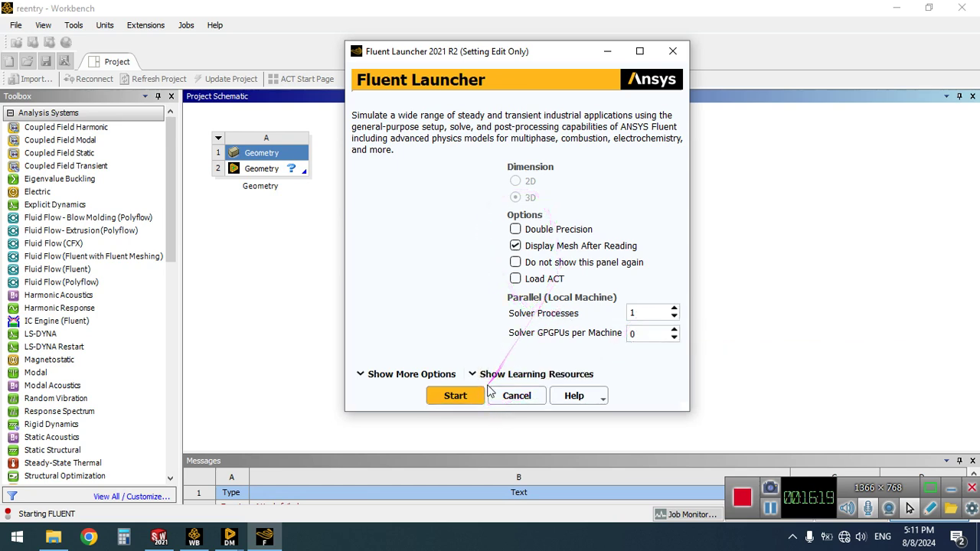
{"action": "left_click", "coordinate": [456, 396]}
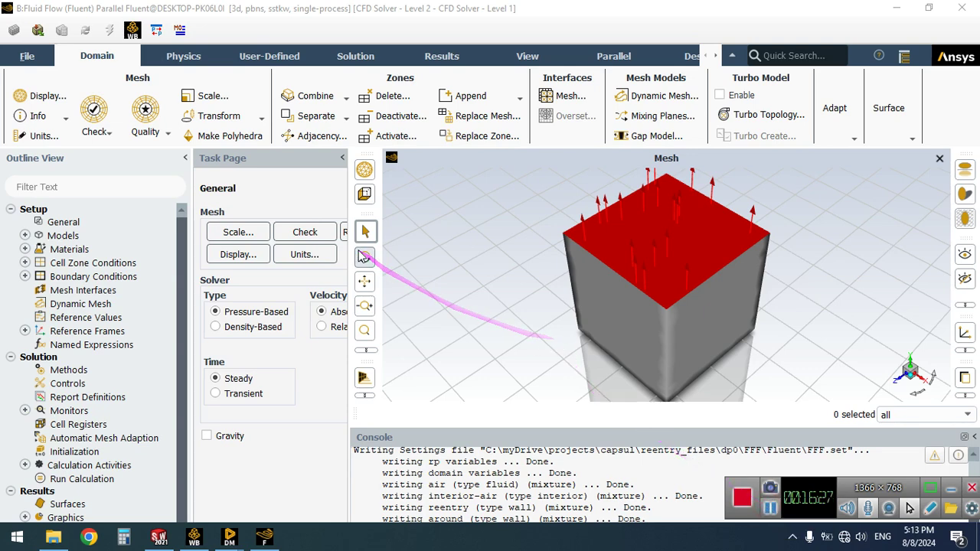
Step: Display only the reentry surface's mesh with both edges and faces shown
{"action": "left_click", "coordinate": [259, 257]}
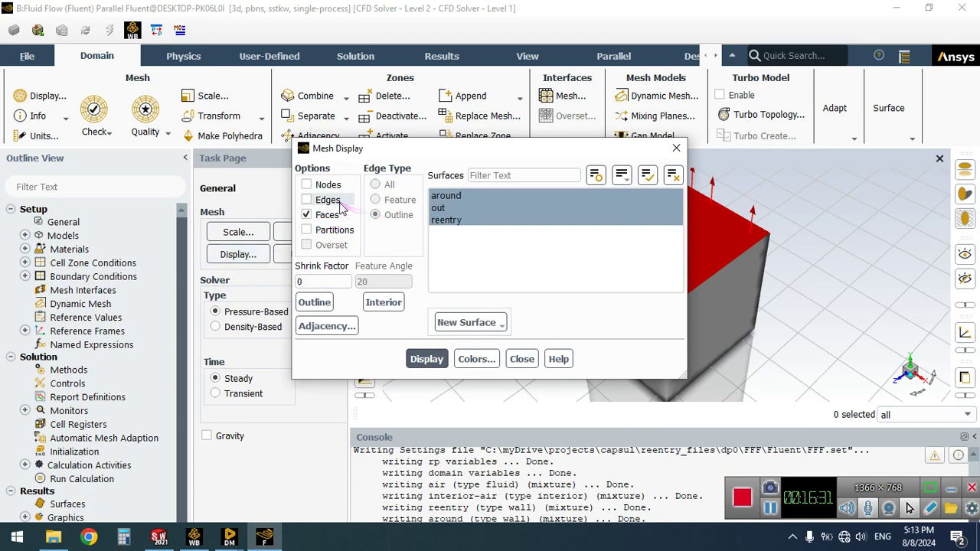
{"action": "left_click_drag", "start_coordinate": [389, 151], "coordinate": [180, 118]}
{"action": "left_click", "coordinate": [111, 169]}
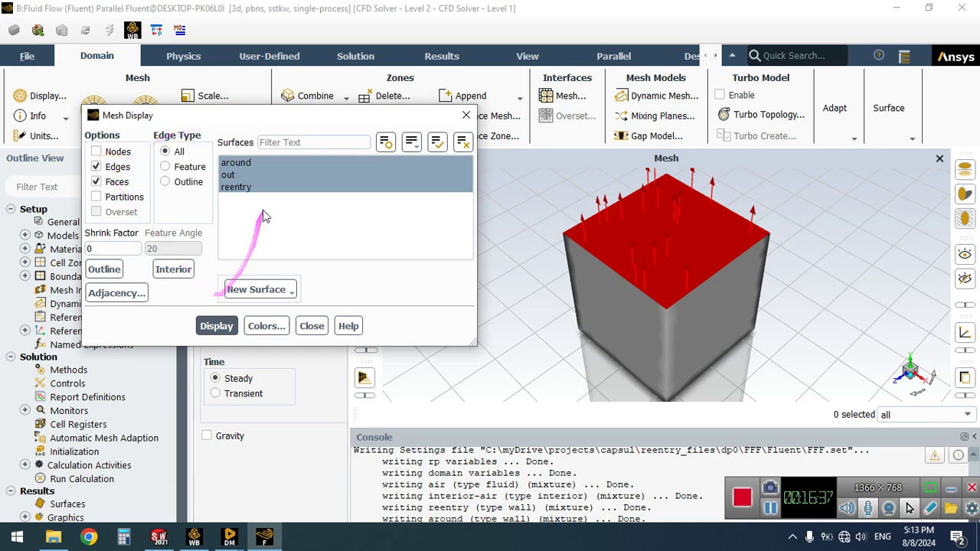
{"action": "left_click", "coordinate": [462, 142]}
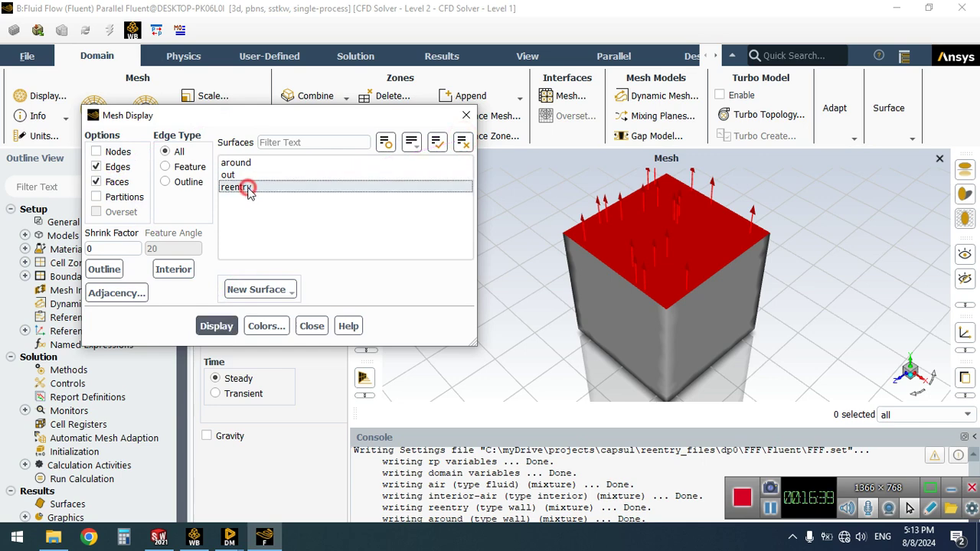
{"action": "left_click", "coordinate": [248, 192]}
{"action": "left_click", "coordinate": [216, 325]}
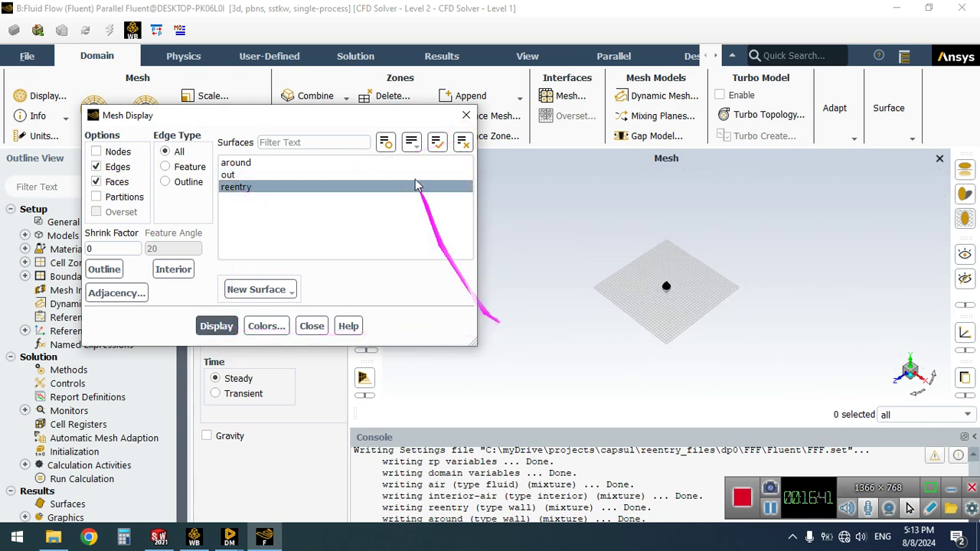
Step: Examine the surface mesh of the capsule up close from different angles, and close the mesh display settings
{"action": "left_click_drag", "start_coordinate": [324, 120], "coordinate": [267, 17]}
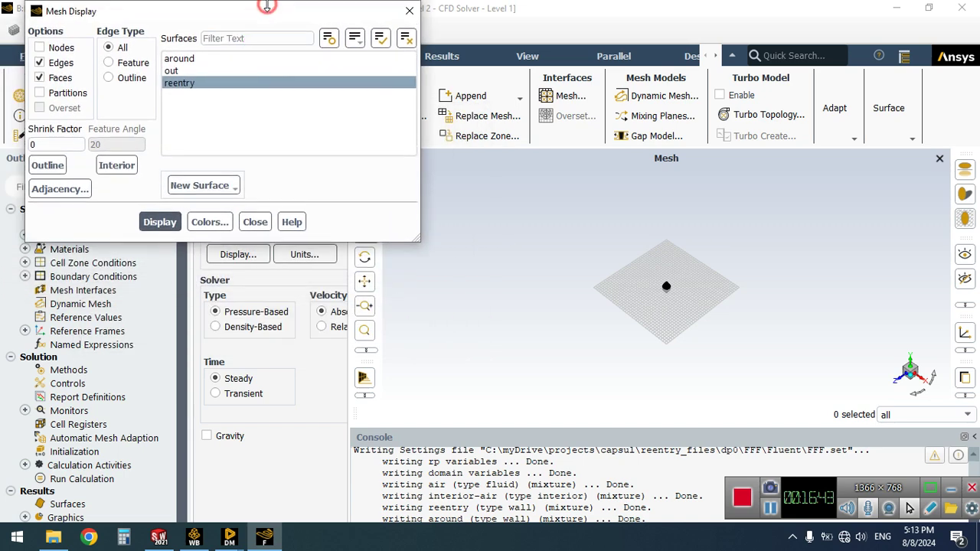
{"action": "left_click", "coordinate": [365, 395]}
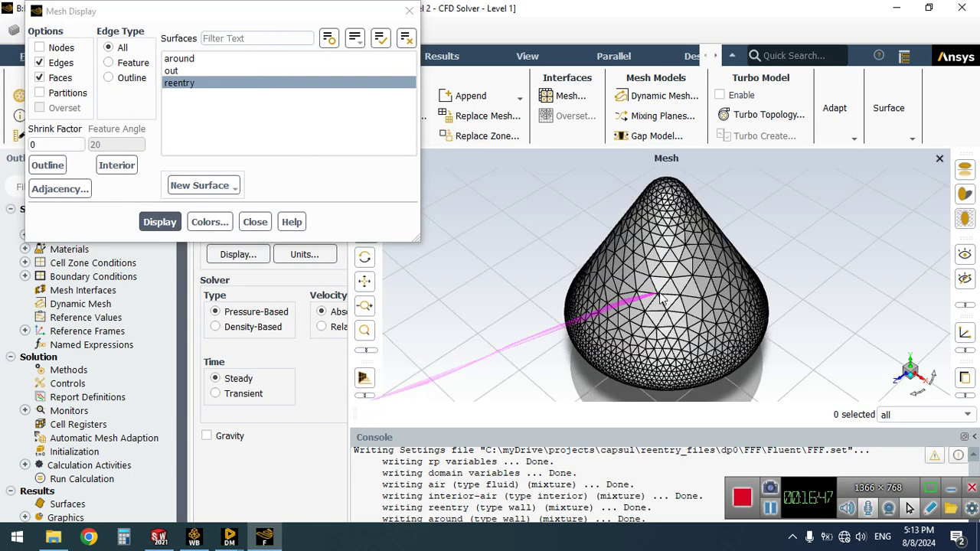
{"action": "left_click", "coordinate": [558, 267]}
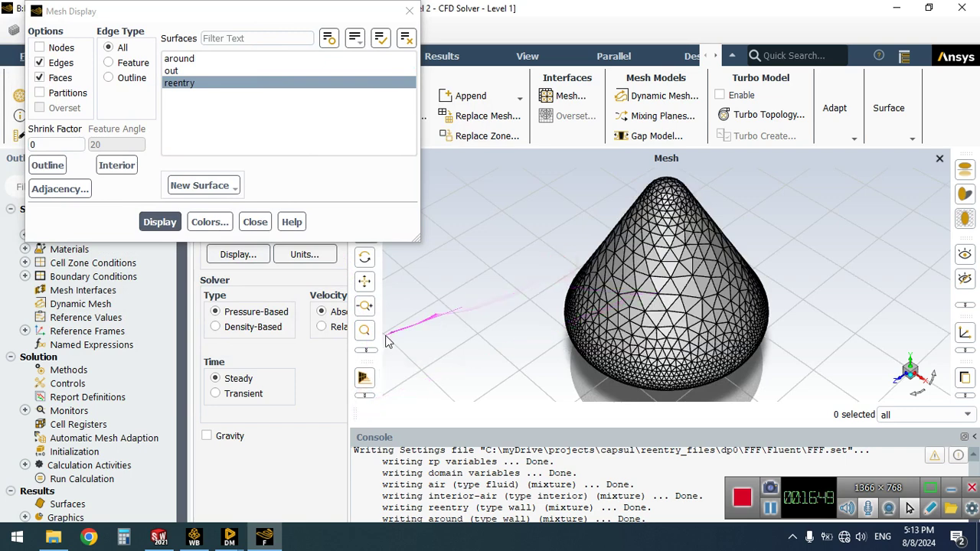
{"action": "left_click", "coordinate": [365, 257]}
{"action": "mouse_move", "coordinate": [605, 302]}
{"action": "left_mouse_down"}
{"action": "mouse_move", "coordinate": [647, 218]}
{"action": "mouse_move", "coordinate": [565, 192]}
{"action": "mouse_move", "coordinate": [628, 245]}
{"action": "mouse_move", "coordinate": [954, 219]}
{"action": "mouse_move", "coordinate": [962, 191]}
{"action": "mouse_move", "coordinate": [647, 291]}
{"action": "mouse_move", "coordinate": [591, 247]}
{"action": "mouse_move", "coordinate": [564, 190]}
{"action": "mouse_move", "coordinate": [614, 217]}
{"action": "mouse_move", "coordinate": [449, 310]}
{"action": "mouse_move", "coordinate": [536, 214]}
{"action": "mouse_move", "coordinate": [656, 273]}
{"action": "mouse_move", "coordinate": [668, 290]}
{"action": "mouse_move", "coordinate": [634, 278]}
{"action": "mouse_move", "coordinate": [595, 299]}
{"action": "mouse_move", "coordinate": [628, 409]}
{"action": "mouse_move", "coordinate": [619, 331]}
{"action": "mouse_move", "coordinate": [595, 306]}
{"action": "left_mouse_up"}
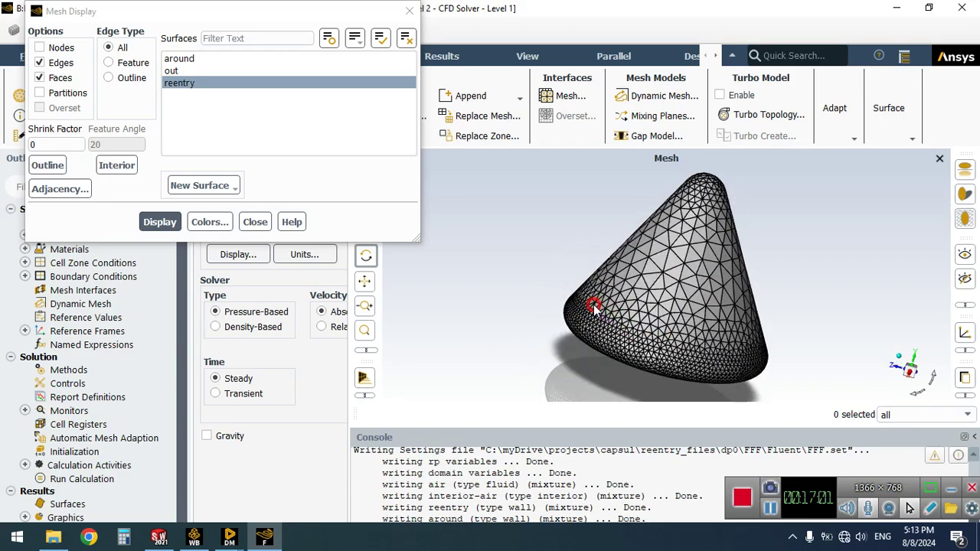
{"action": "left_click", "coordinate": [254, 222]}
Step: Save the project from Fluent and set the solver type to Density-Based, widening the general settings area
{"action": "left_click", "coordinate": [28, 57]}
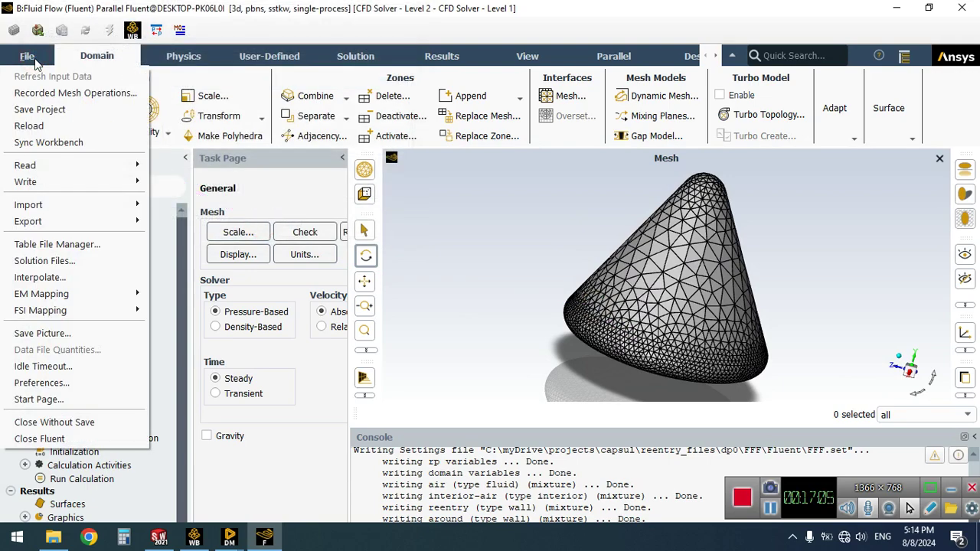
{"action": "left_click", "coordinate": [45, 111]}
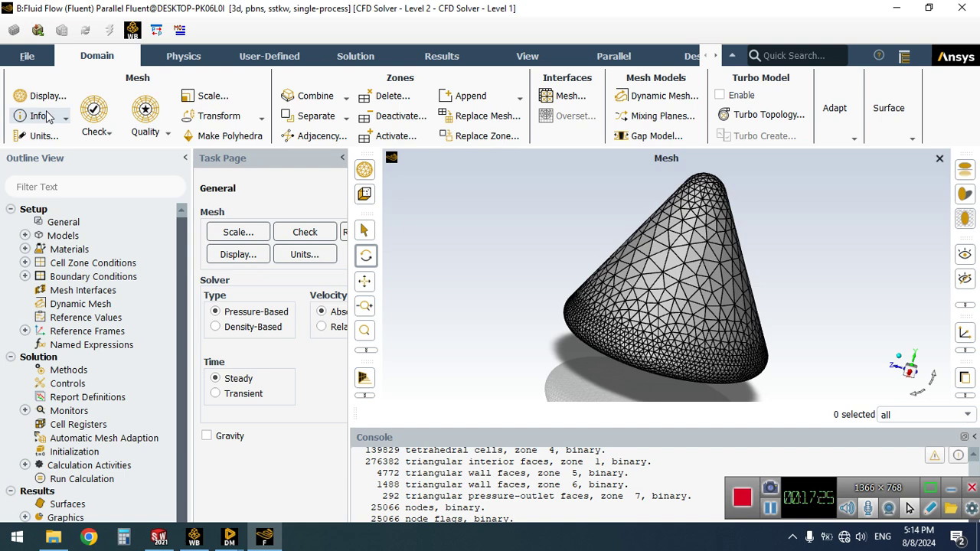
{"action": "left_click", "coordinate": [215, 327]}
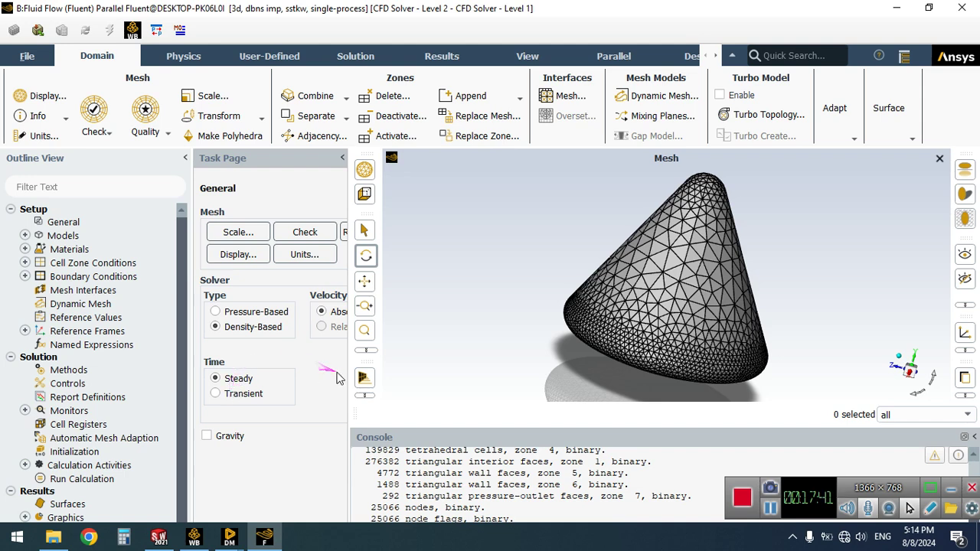
{"action": "left_click_drag", "start_coordinate": [348, 378], "coordinate": [431, 377]}
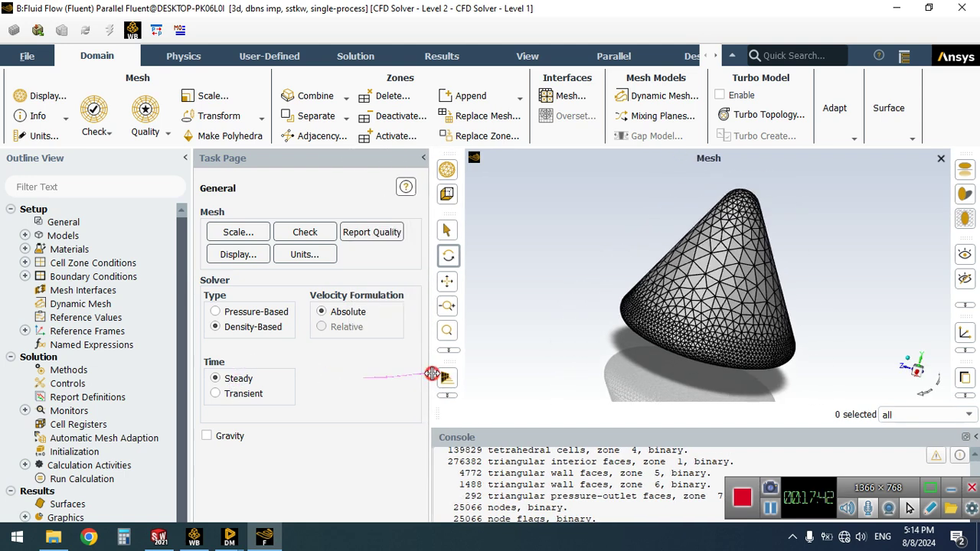
Step: Review the mesh's domain extents in the scale settings and run a mesh check
{"action": "left_click", "coordinate": [243, 233]}
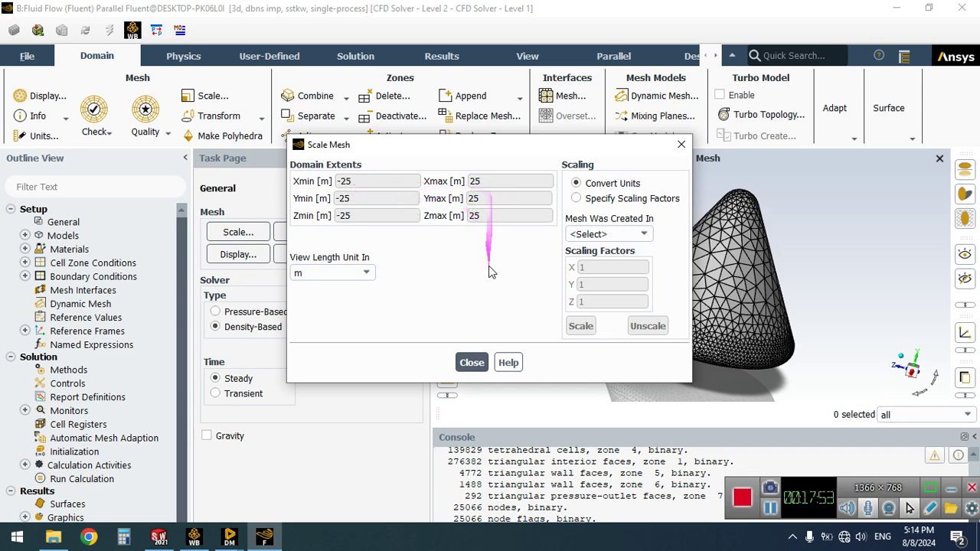
{"action": "left_click", "coordinate": [466, 363]}
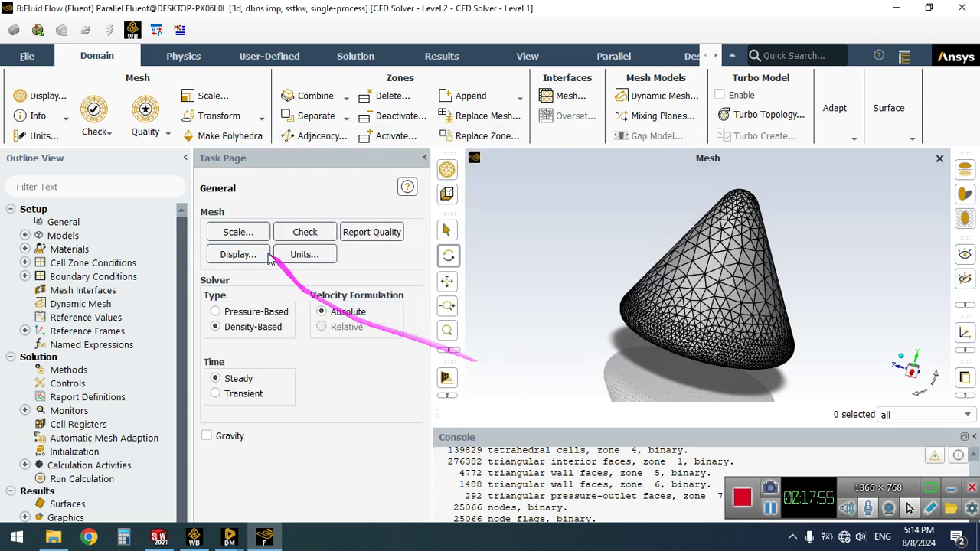
{"action": "left_click", "coordinate": [97, 131]}
{"action": "left_click", "coordinate": [107, 150]}
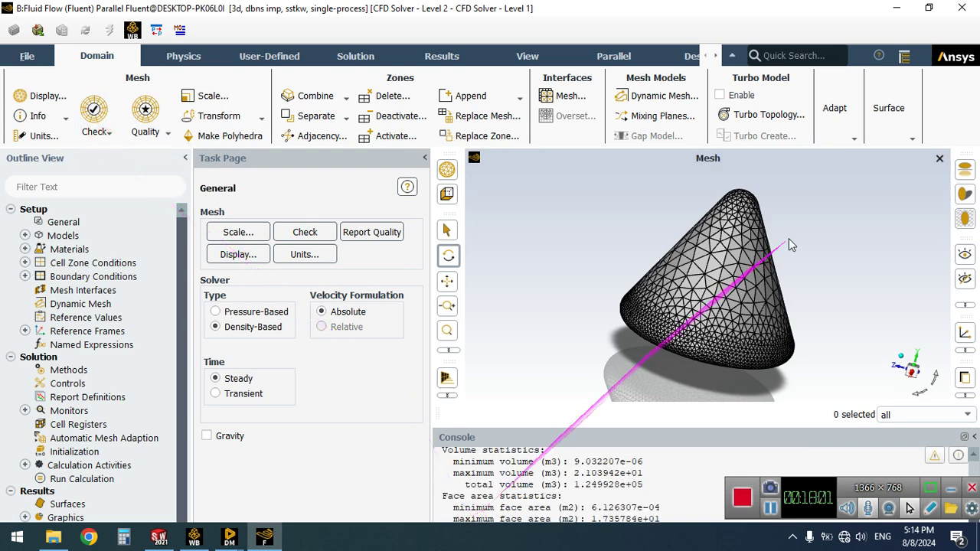
{"action": "left_click", "coordinate": [929, 8]}
{"action": "left_click", "coordinate": [932, 5]}
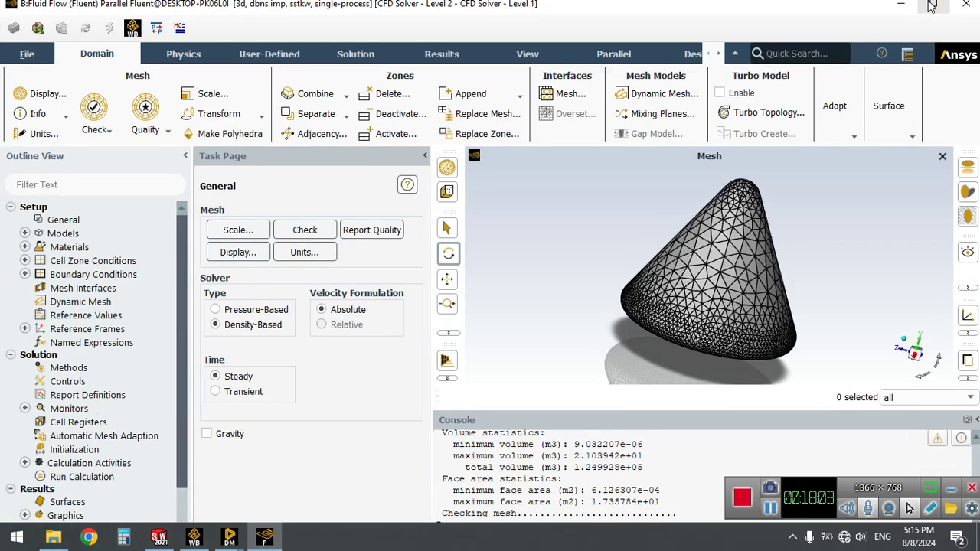
{"action": "left_click", "coordinate": [929, 6]}
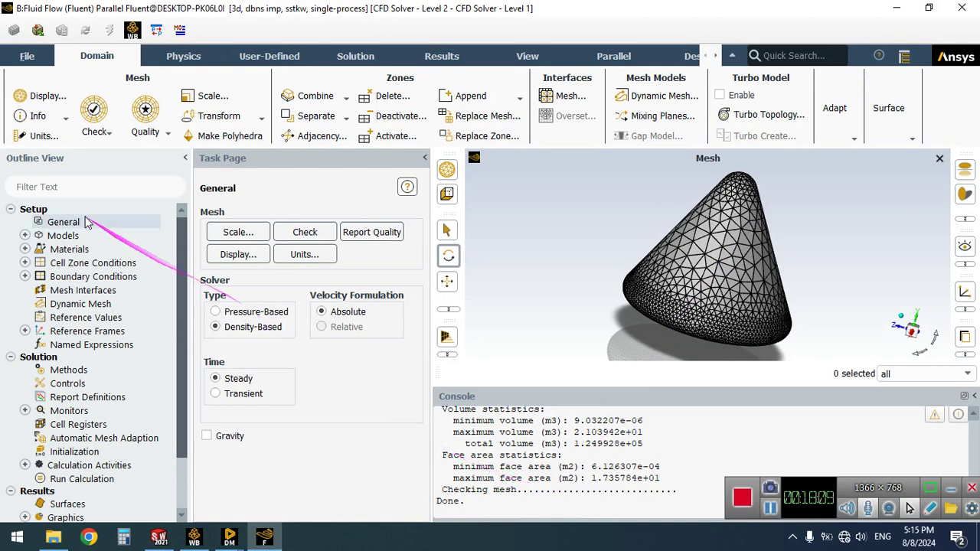
Step: Turn on the Energy Equation in the Energy model, leaving the Two-Temperature Model off
{"action": "left_click", "coordinate": [25, 235]}
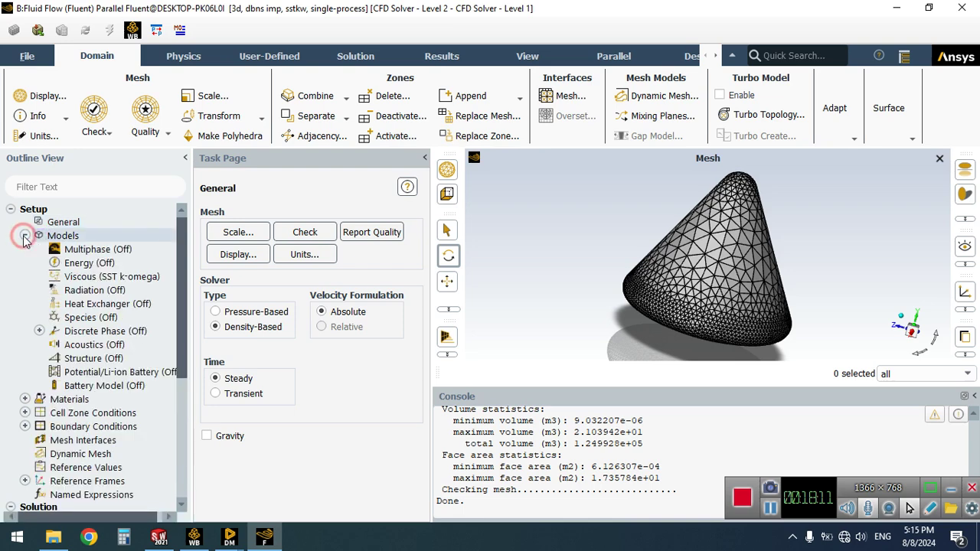
{"action": "double_click", "coordinate": [110, 265]}
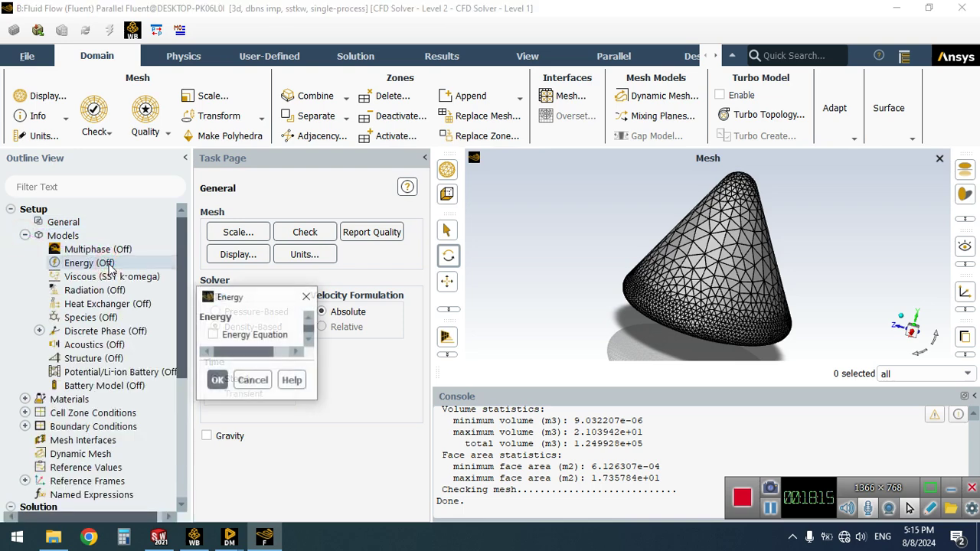
{"action": "left_click", "coordinate": [213, 334]}
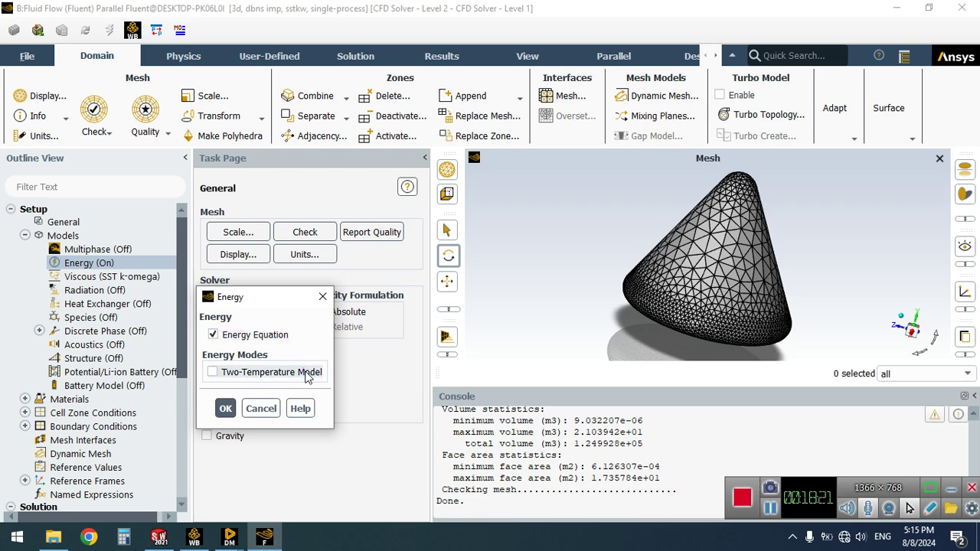
{"action": "left_click", "coordinate": [227, 409]}
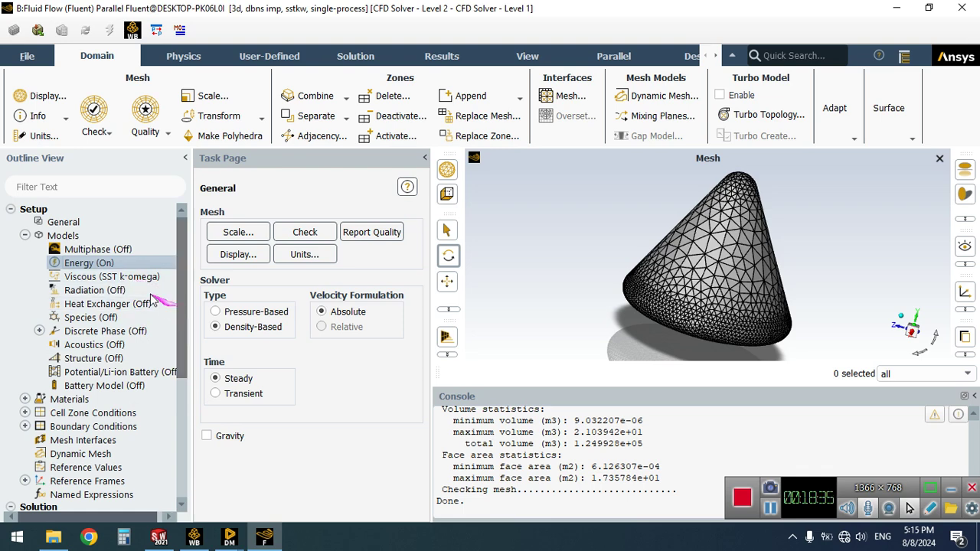
{"action": "left_click", "coordinate": [25, 235]}
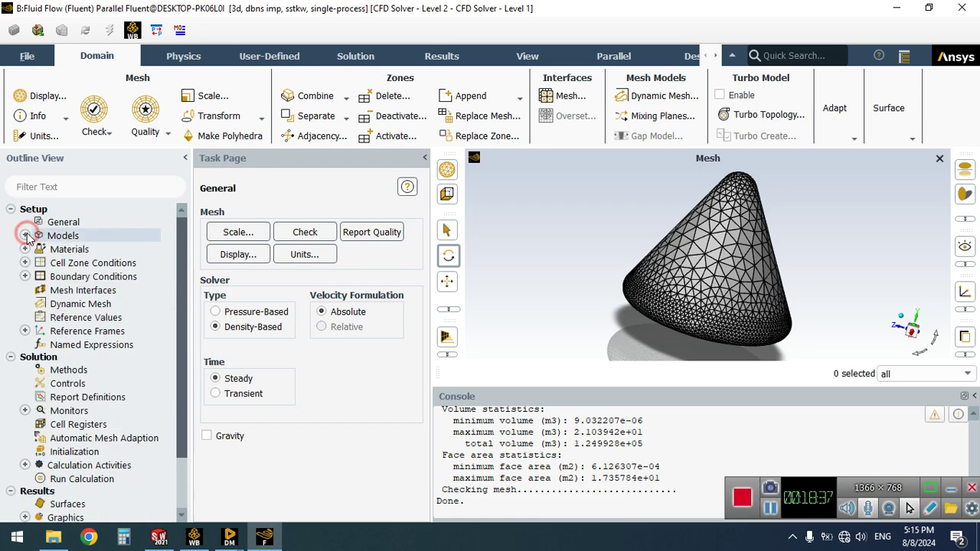
Step: Set the density of the fluid material air to ideal-gas and apply the change to the material
{"action": "left_click", "coordinate": [24, 249]}
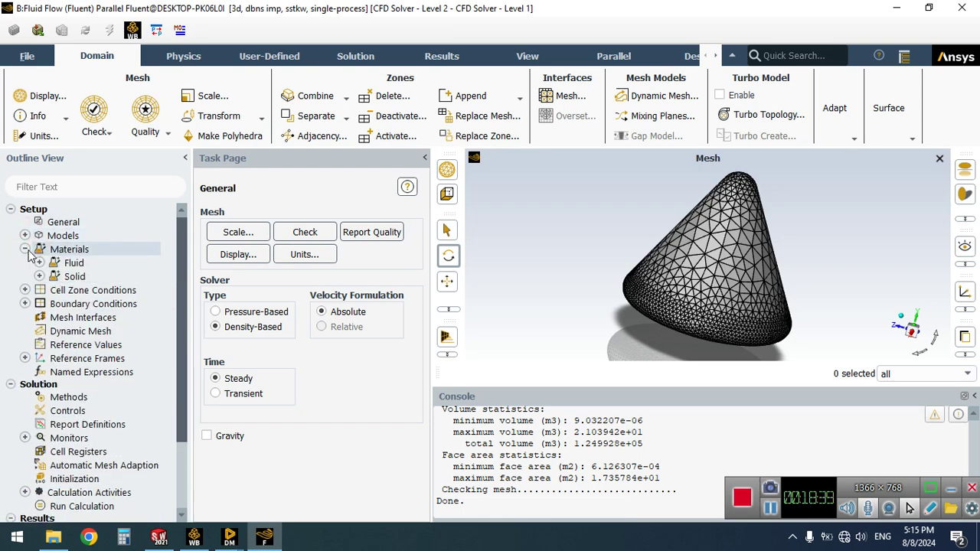
{"action": "left_click", "coordinate": [39, 262]}
{"action": "double_click", "coordinate": [80, 278]}
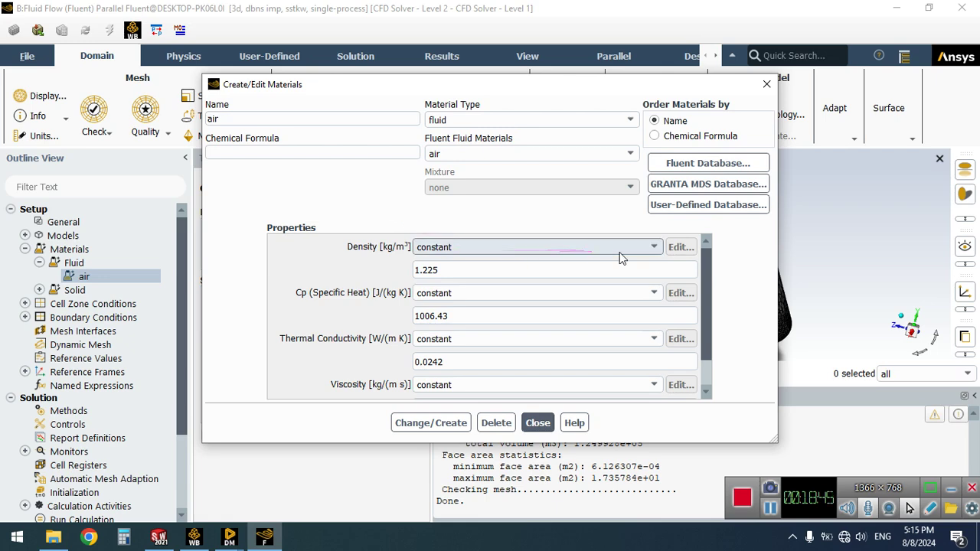
{"action": "left_click", "coordinate": [654, 247]}
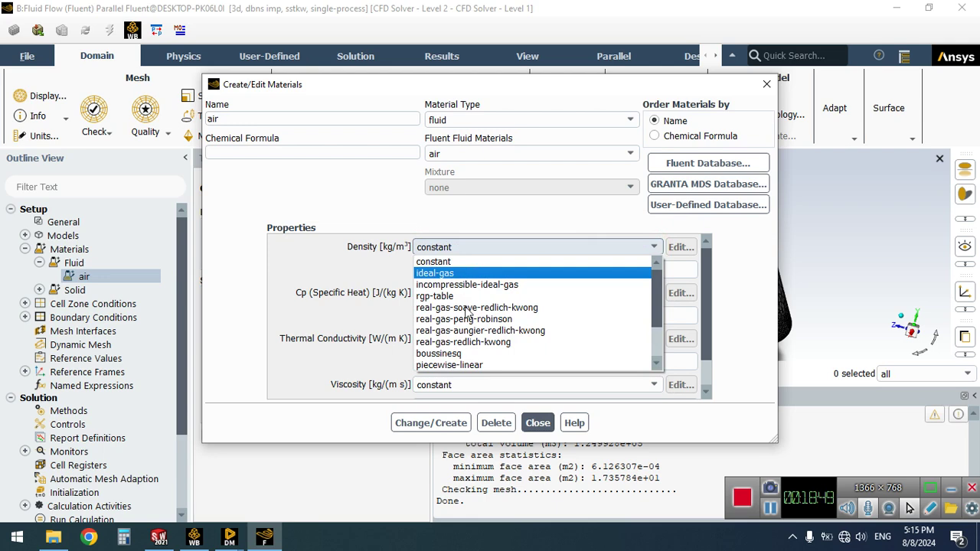
{"action": "scroll", "coordinate": [467, 359], "scroll_direction": "down", "scroll_amount": 1}
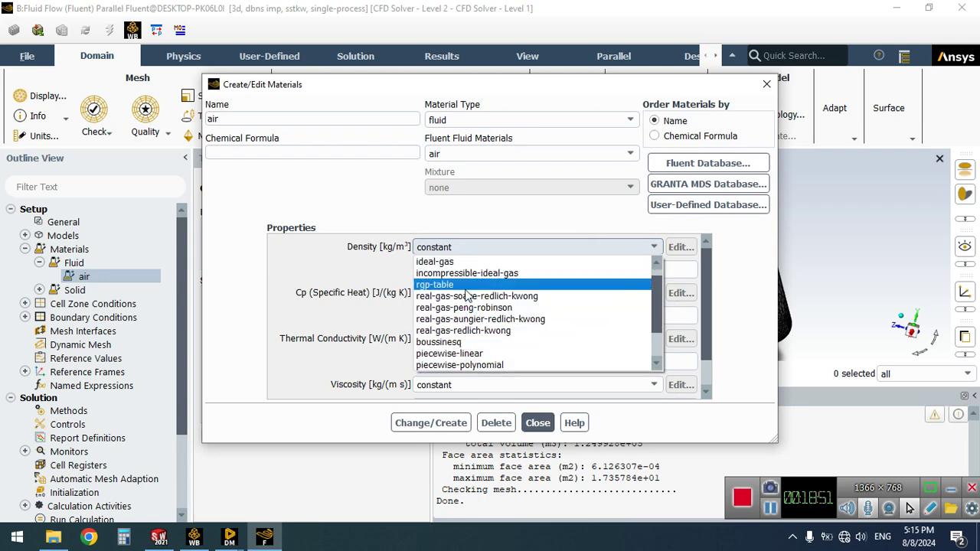
{"action": "left_click", "coordinate": [453, 261]}
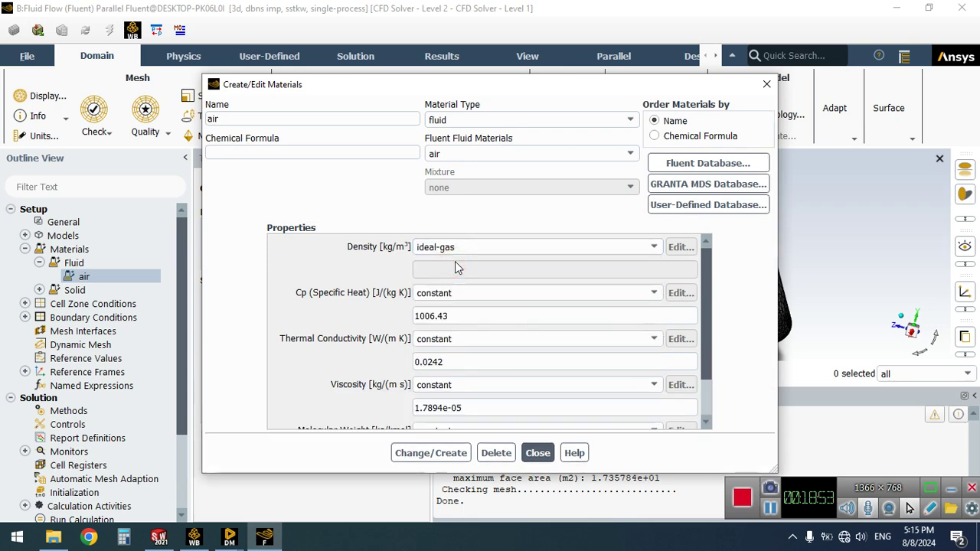
{"action": "left_click", "coordinate": [454, 454]}
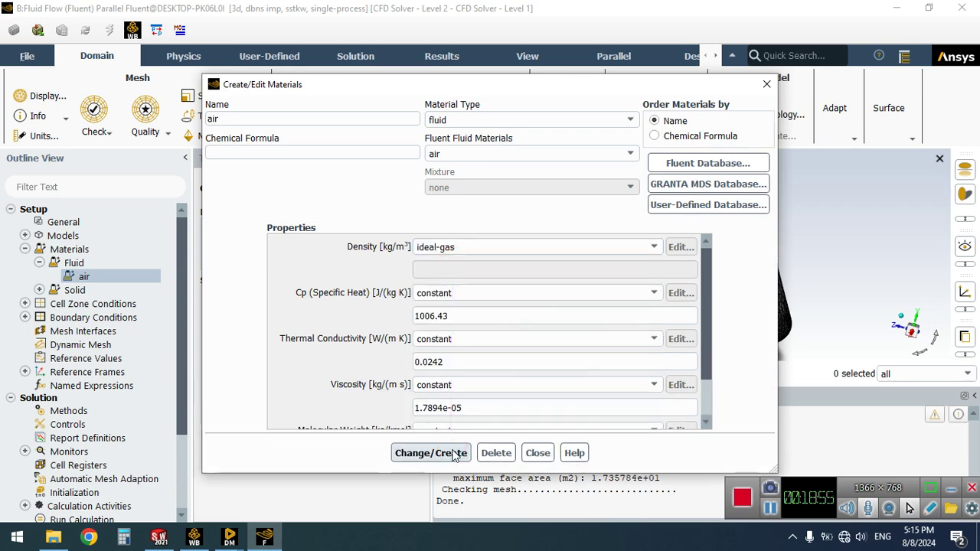
{"action": "left_click", "coordinate": [537, 453]}
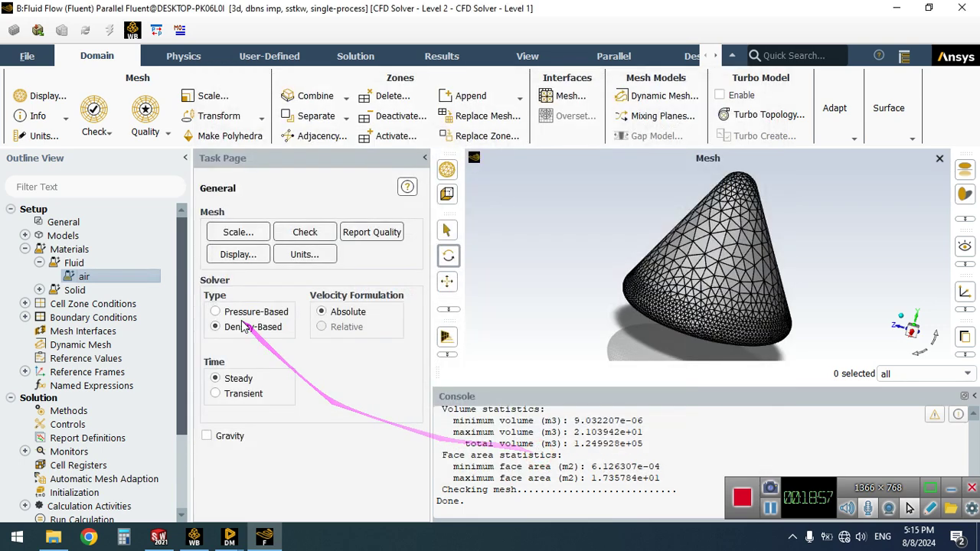
{"action": "left_click", "coordinate": [25, 251]}
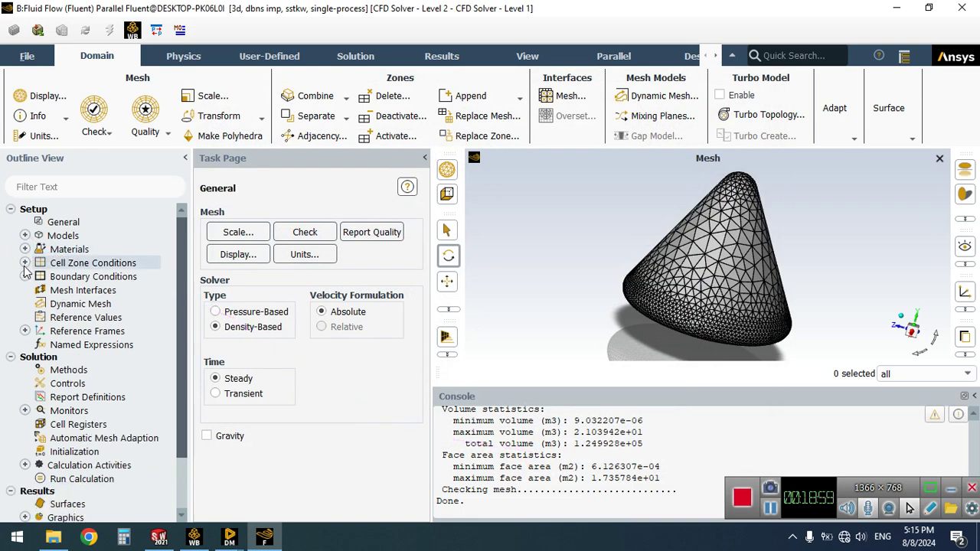
Step: Review the zones listed in the wall, outlet and internal groups of the boundary conditions
{"action": "left_click", "coordinate": [26, 276]}
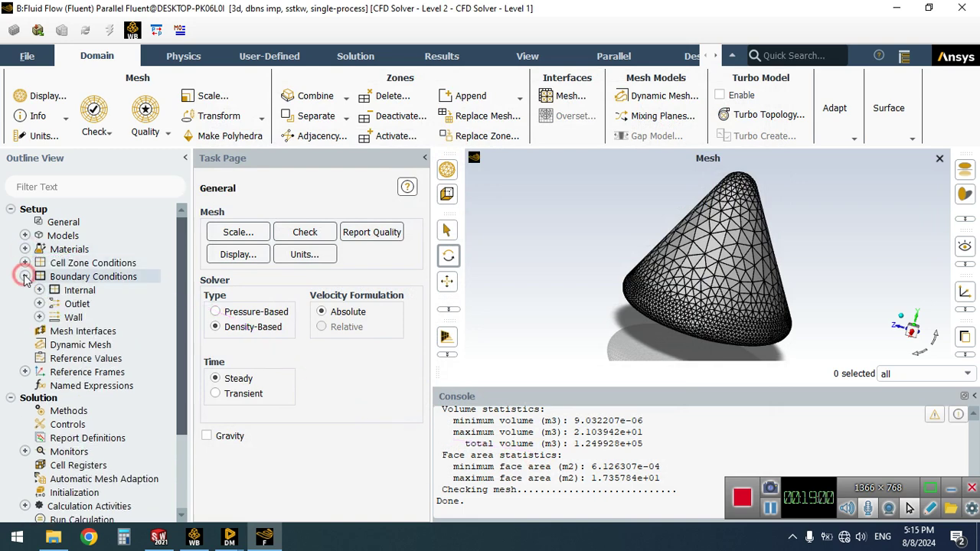
{"action": "left_click", "coordinate": [39, 317]}
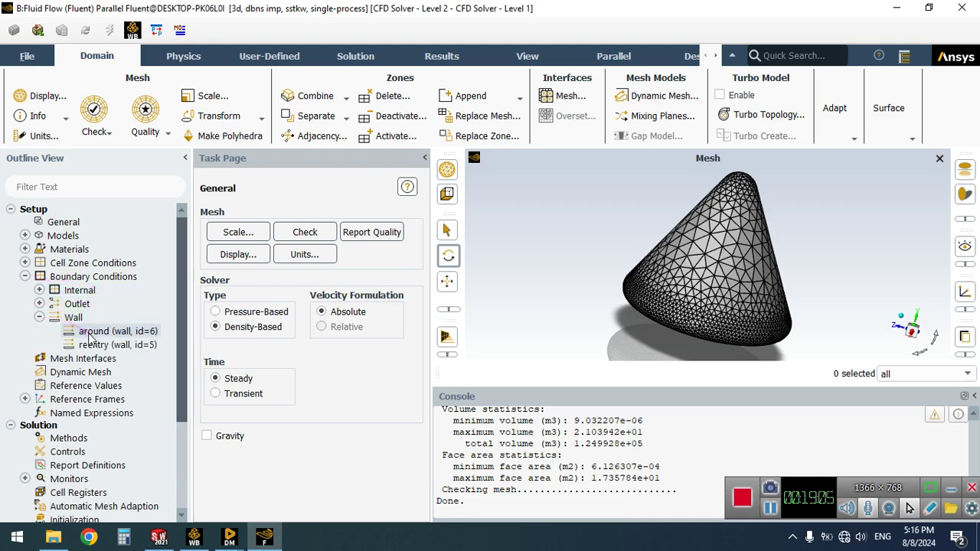
{"action": "left_click", "coordinate": [39, 303]}
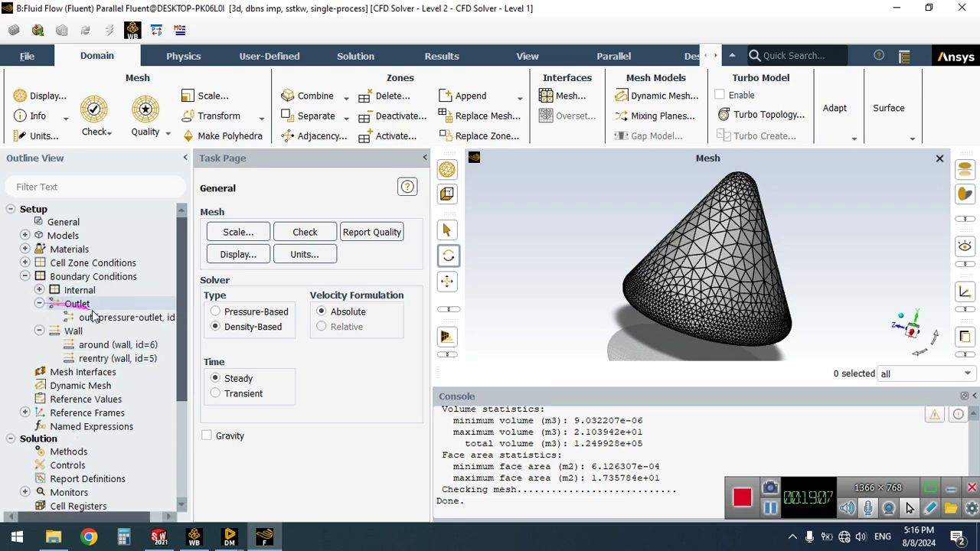
{"action": "left_click", "coordinate": [39, 291]}
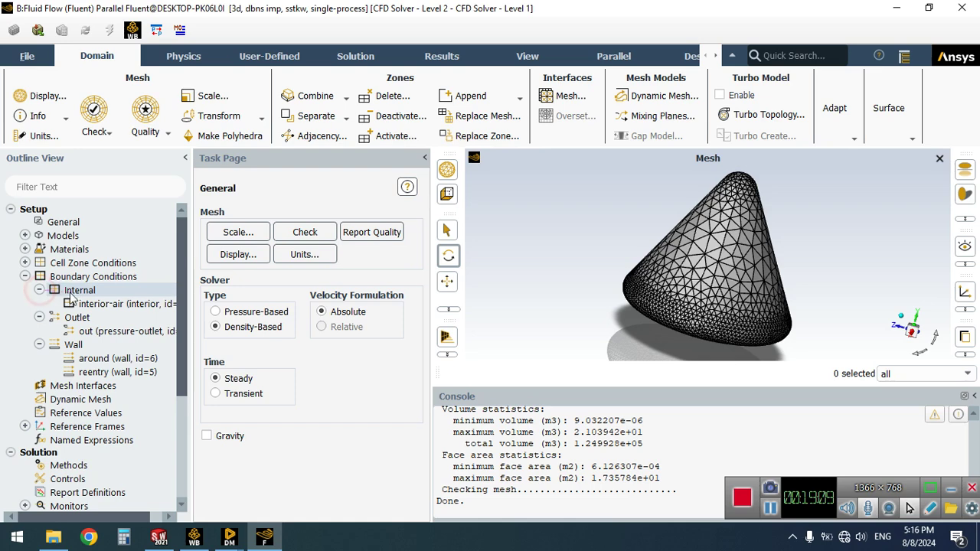
Step: Change the boundary type of the wall zone around to velocity-inlet, leaving its inlet settings at their defaults
{"action": "right_click", "coordinate": [101, 361]}
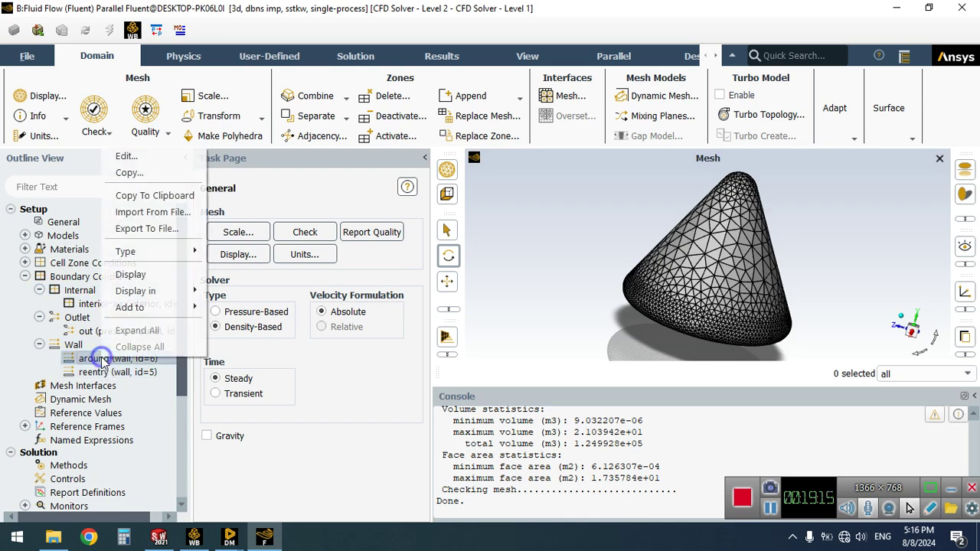
{"action": "mouse_move", "coordinate": [164, 252]}
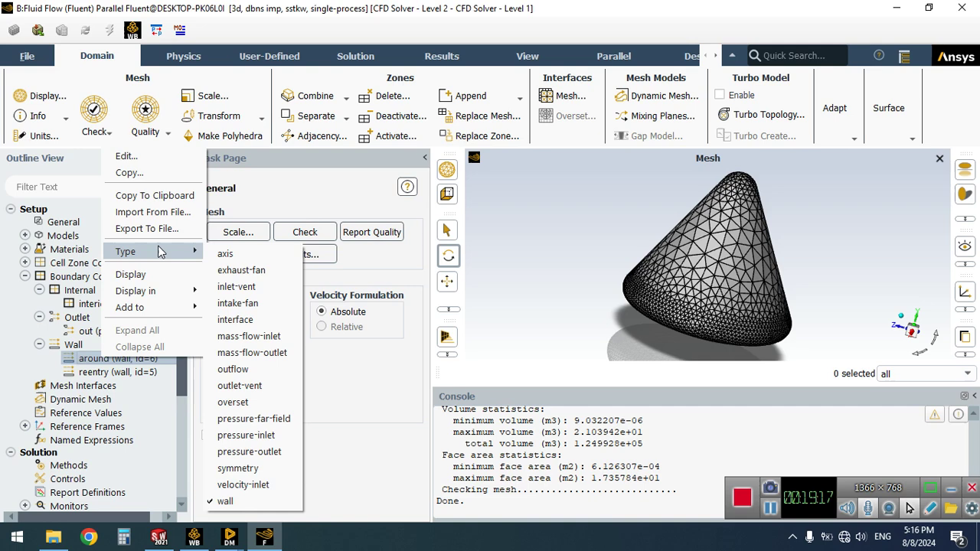
{"action": "left_click", "coordinate": [257, 485]}
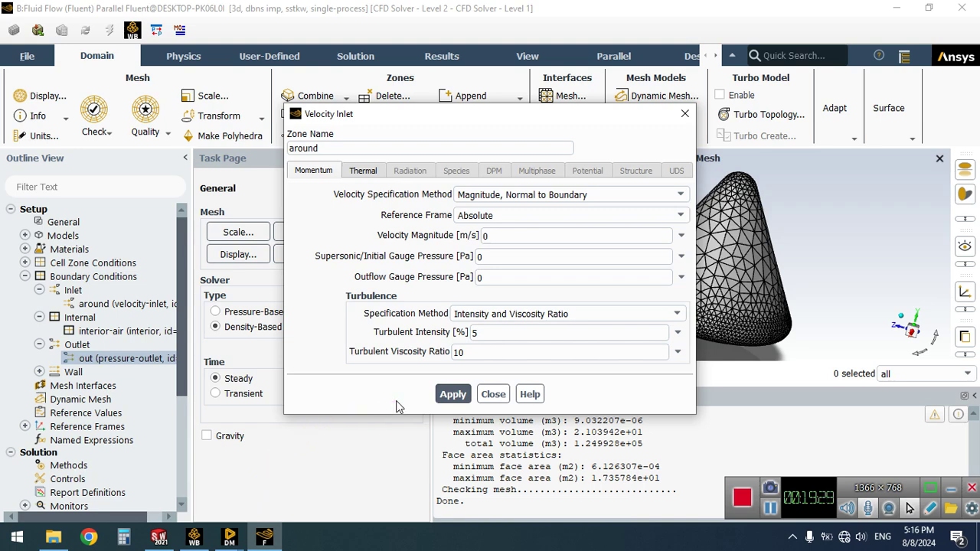
{"action": "left_click", "coordinate": [493, 394]}
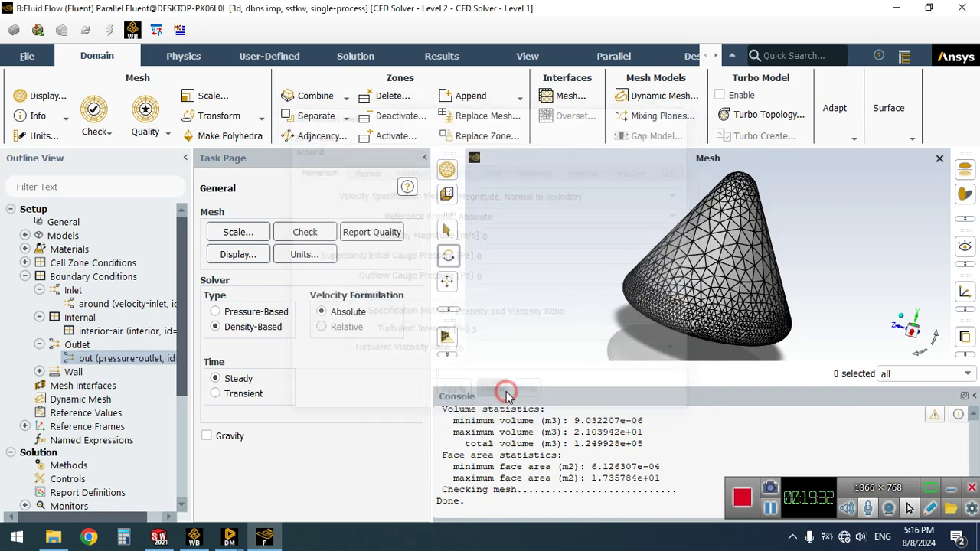
{"action": "left_click", "coordinate": [98, 360]}
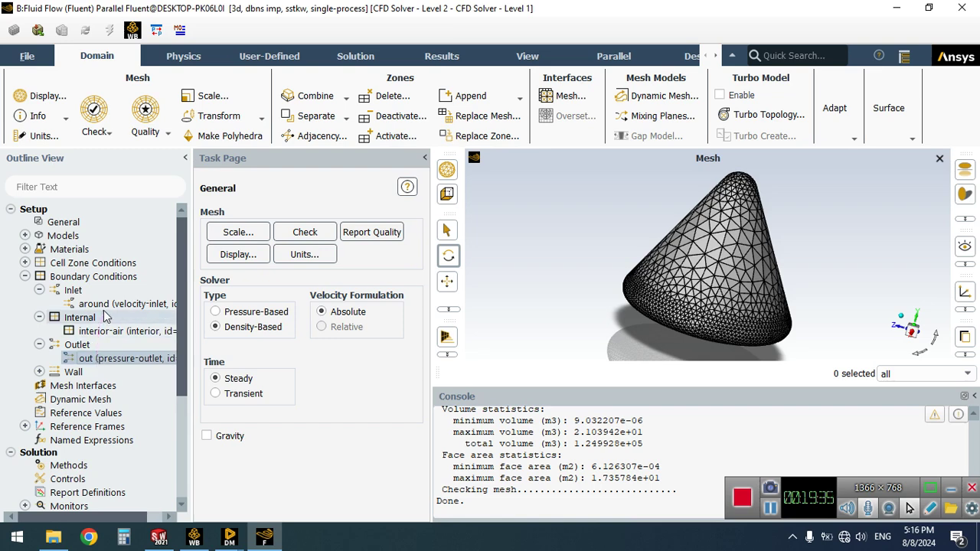
Step: Change the zone around to a pressure-far-field boundary with Mach number 3 and gauge pressure 10000 Pa
{"action": "right_click", "coordinate": [105, 306]}
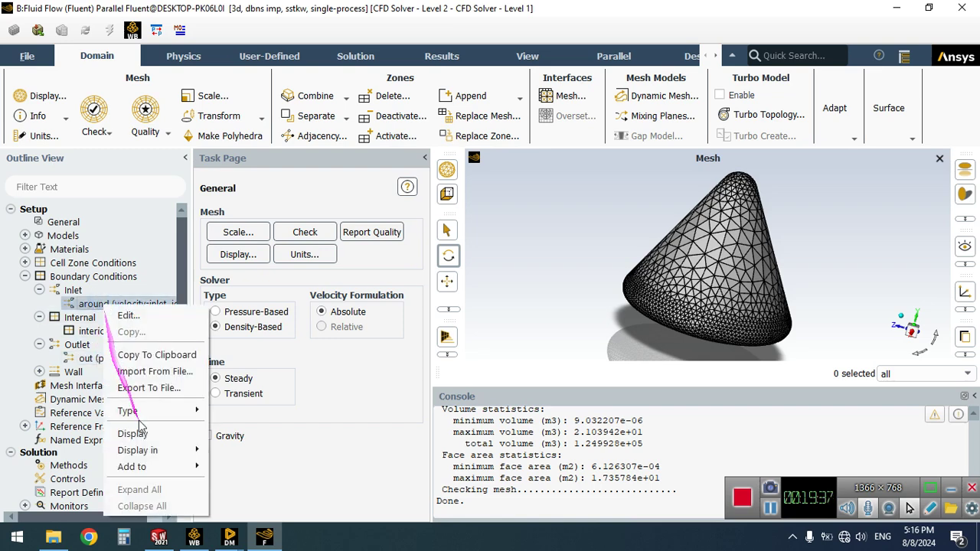
{"action": "mouse_move", "coordinate": [157, 419]}
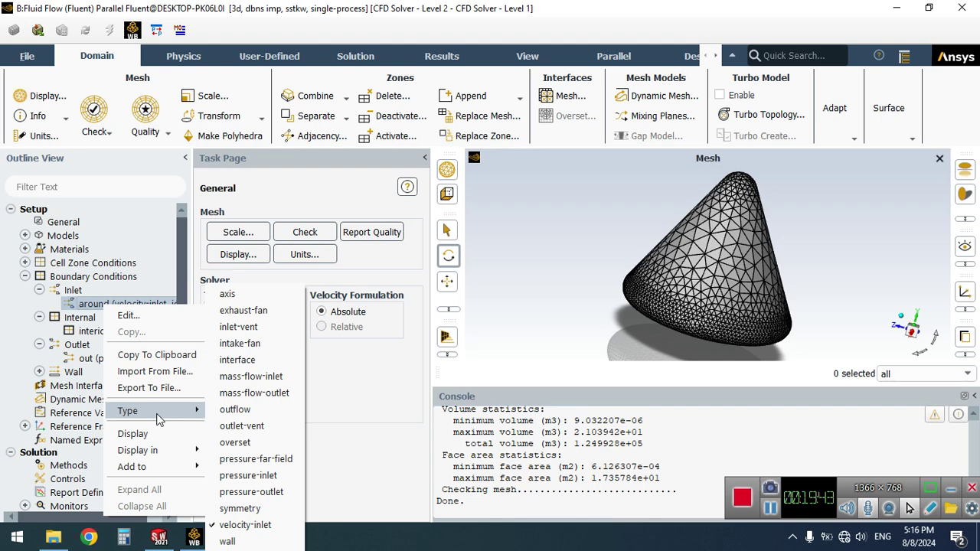
{"action": "left_click", "coordinate": [235, 459]}
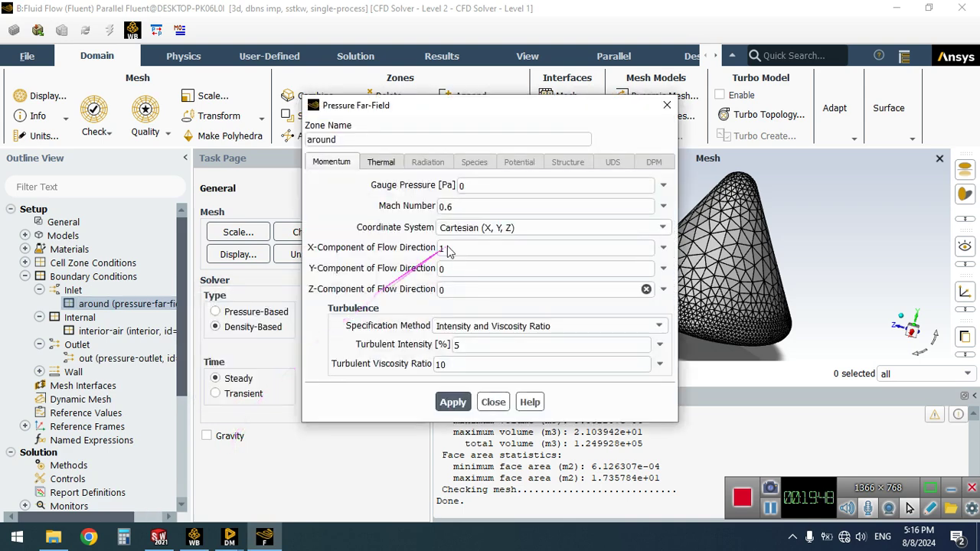
{"action": "left_click", "coordinate": [489, 207]}
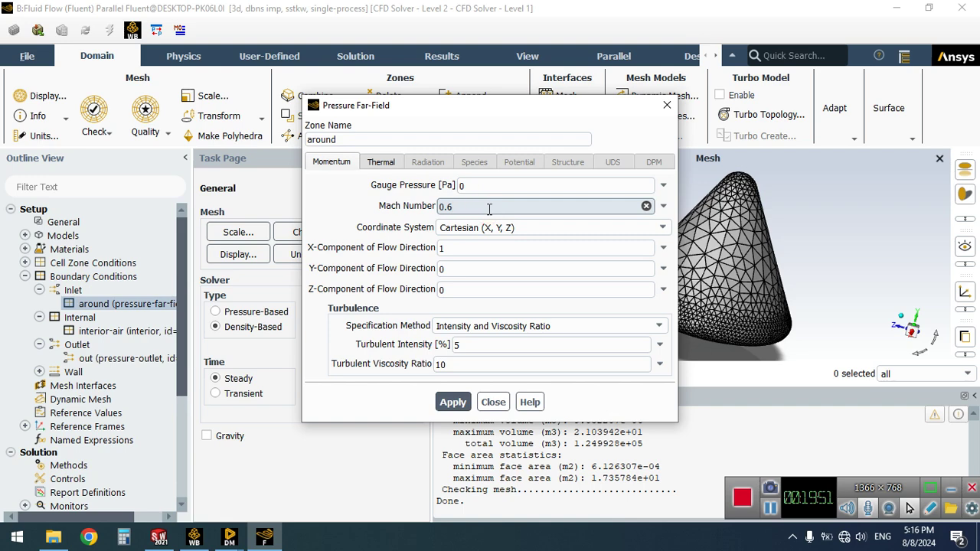
{"action": "key", "text": "BackSpace"}
{"action": "key", "text": "BackSpace"}
{"action": "type", "text": "3"}
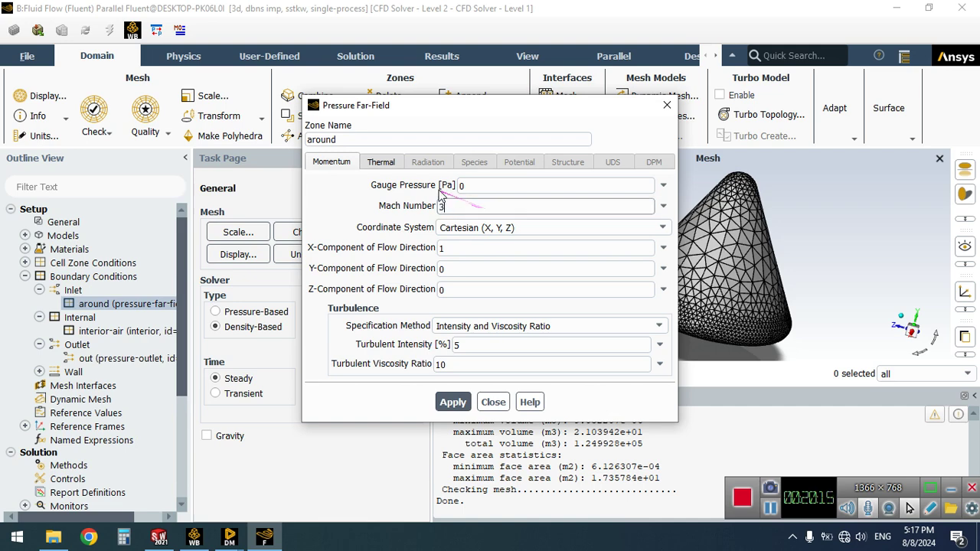
{"action": "left_click", "coordinate": [460, 186]}
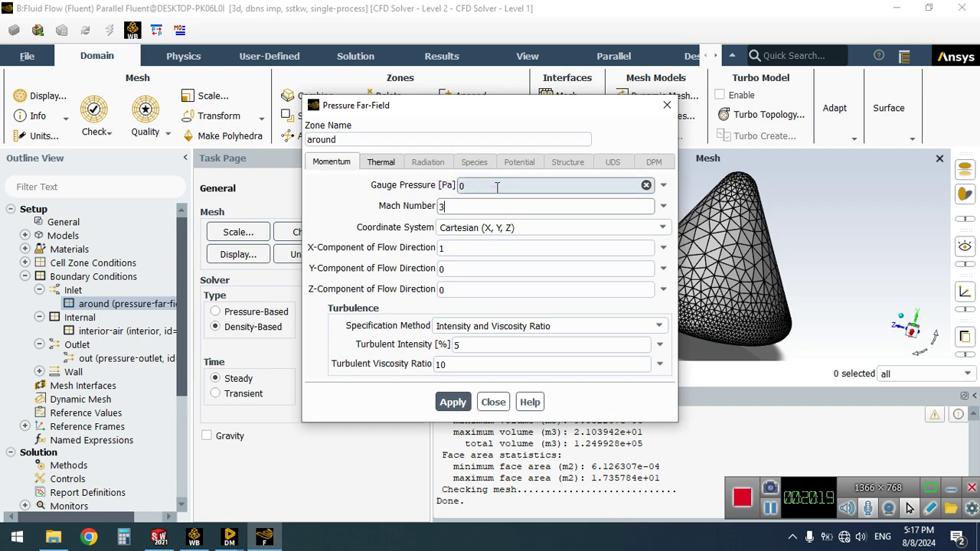
{"action": "left_click", "coordinate": [497, 187]}
{"action": "key", "text": "BackSpace"}
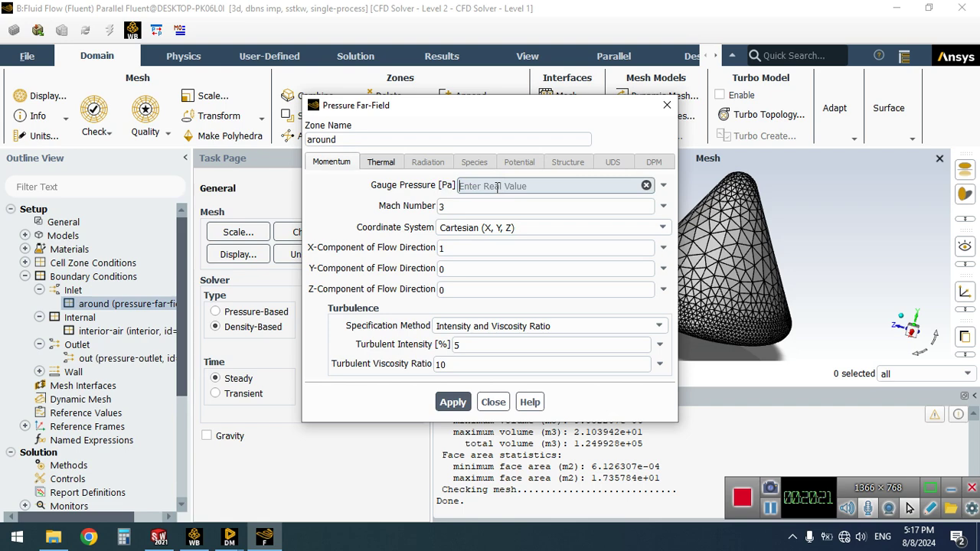
{"action": "type", "text": "10000"}
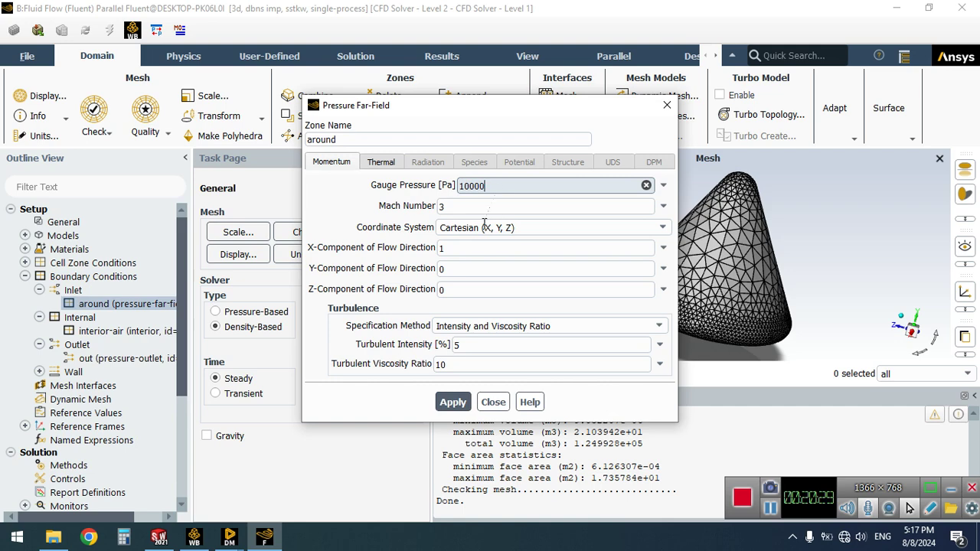
Step: Check the far-field temperature, set the flow direction components to X 0 and Y 1, and apply the boundary settings
{"action": "left_click", "coordinate": [382, 163]}
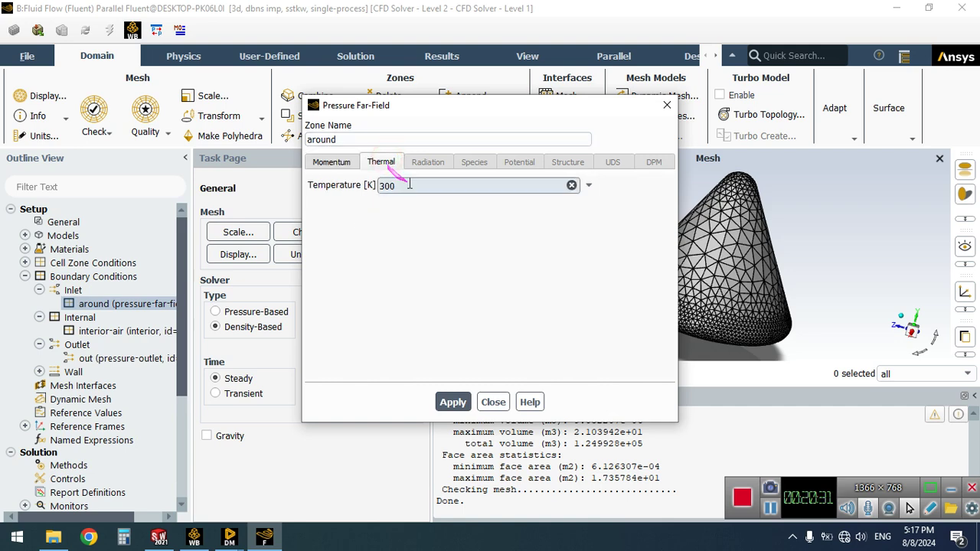
{"action": "left_click", "coordinate": [335, 164]}
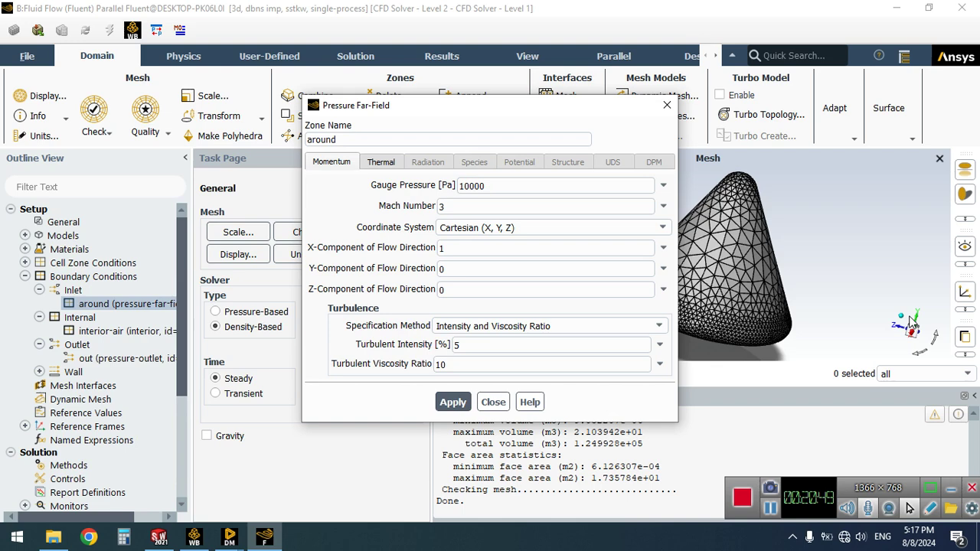
{"action": "double_click", "coordinate": [493, 248]}
{"action": "type", "text": "0"}
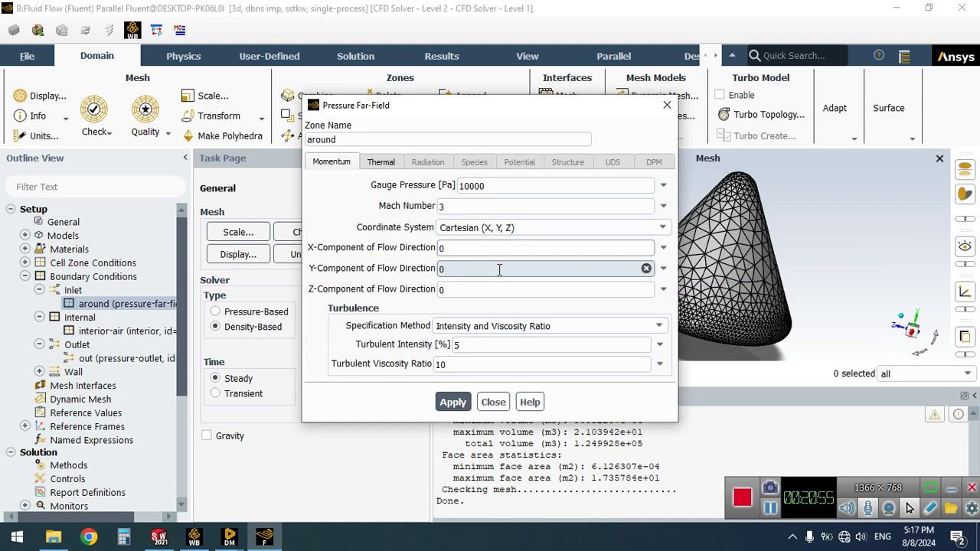
{"action": "double_click", "coordinate": [499, 269]}
{"action": "key", "text": "BackSpace"}
{"action": "type", "text": "1"}
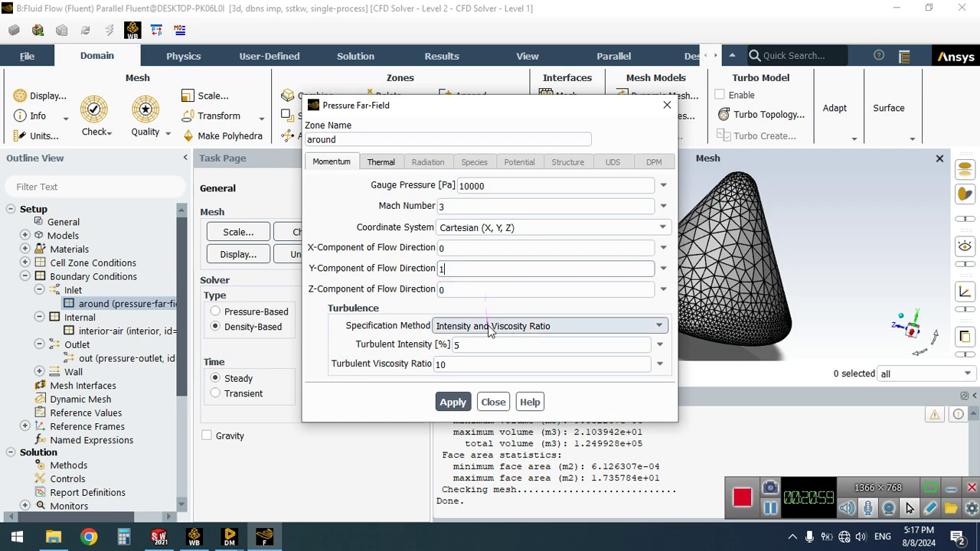
{"action": "left_click", "coordinate": [463, 403]}
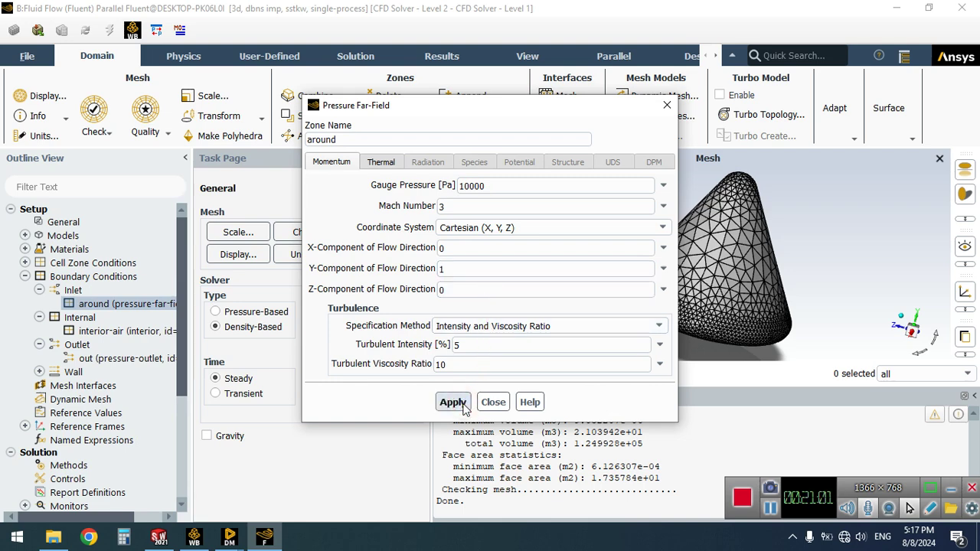
{"action": "left_click", "coordinate": [493, 402]}
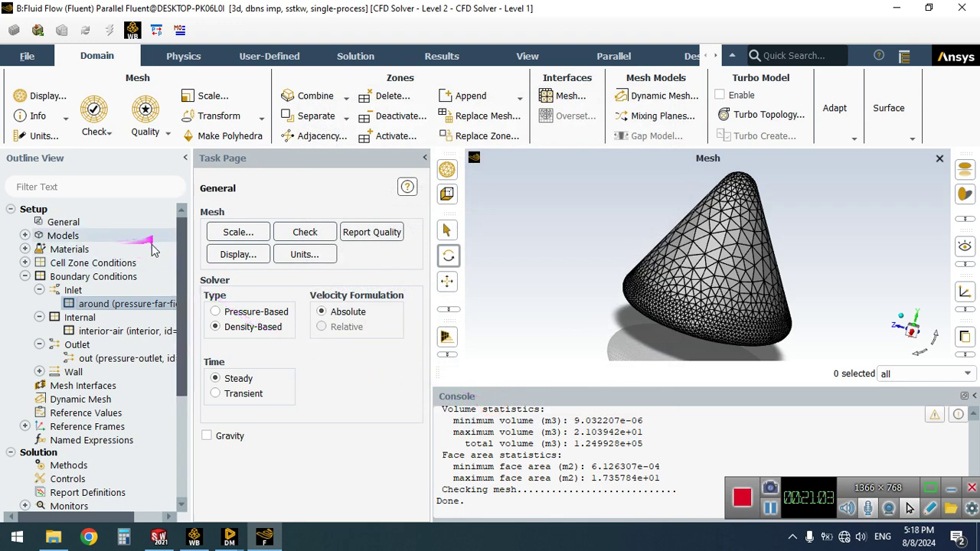
{"action": "left_click", "coordinate": [80, 223]}
{"action": "left_click", "coordinate": [81, 223]}
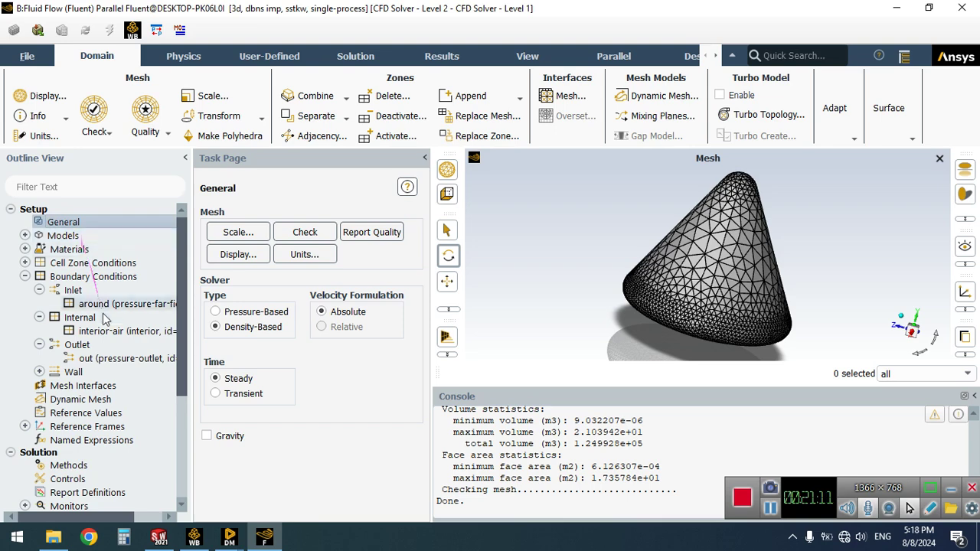
{"action": "scroll", "coordinate": [180, 317], "scroll_direction": "down", "scroll_amount": 3}
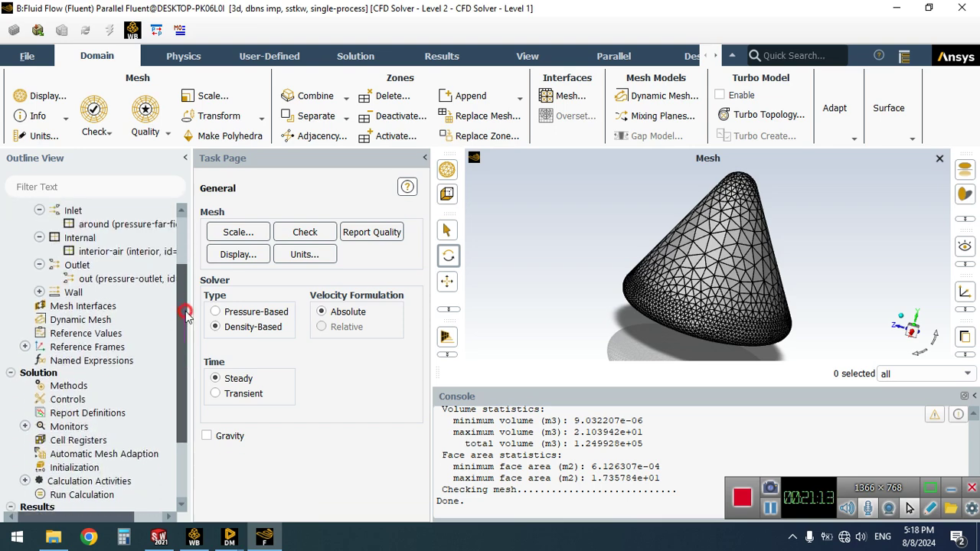
{"action": "scroll", "coordinate": [184, 306], "scroll_direction": "up", "scroll_amount": 3}
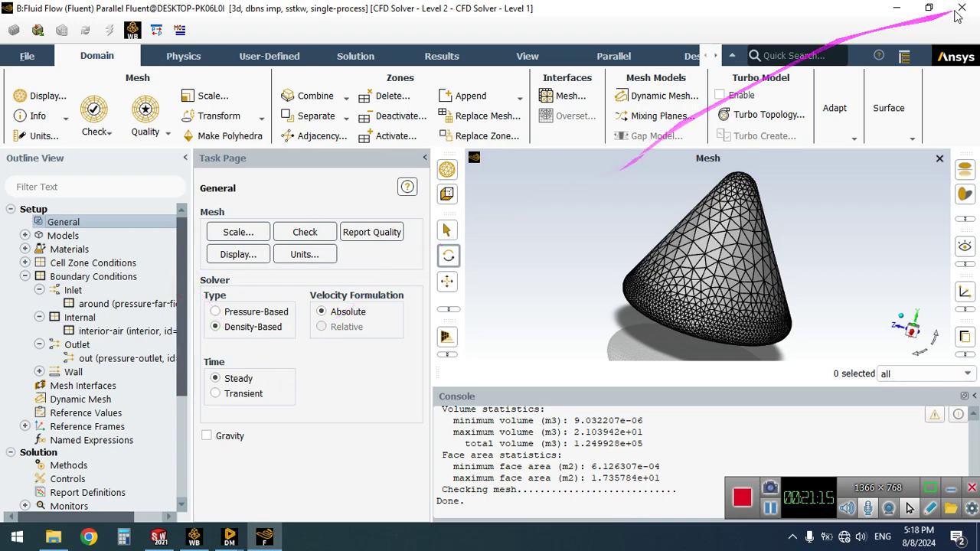
{"action": "left_click", "coordinate": [928, 7]}
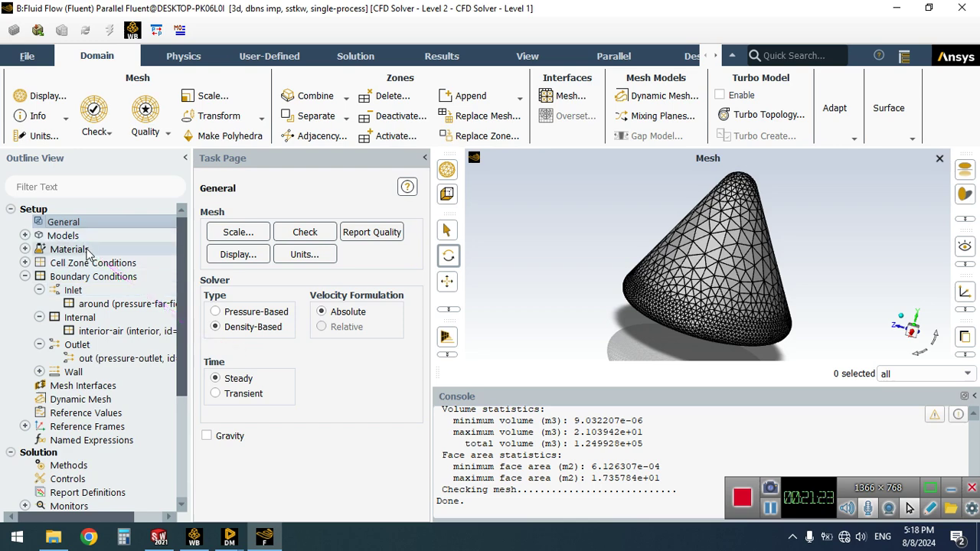
Step: Set the operating pressure to 0 Pa in the operating conditions for the boundary setup
{"action": "double_click", "coordinate": [88, 277]}
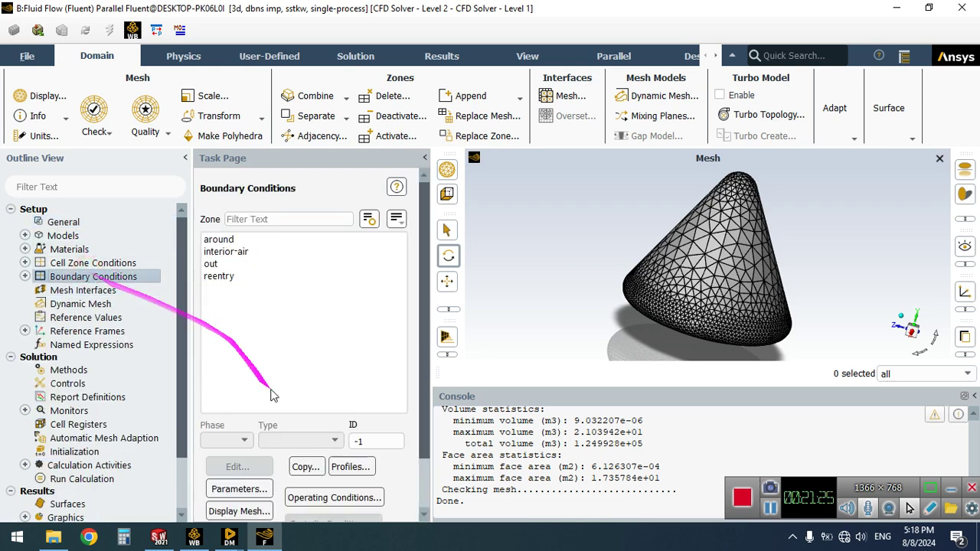
{"action": "left_click", "coordinate": [331, 497]}
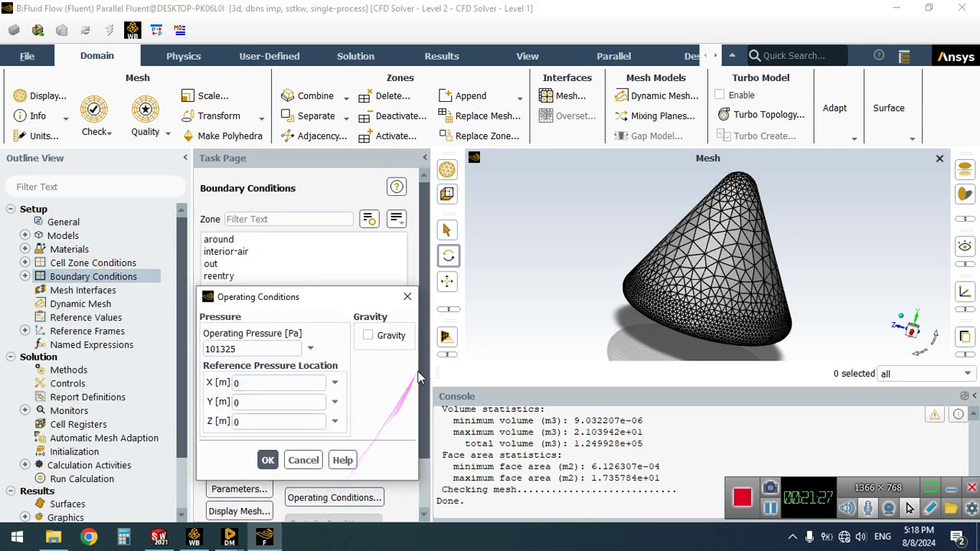
{"action": "left_click", "coordinate": [269, 351]}
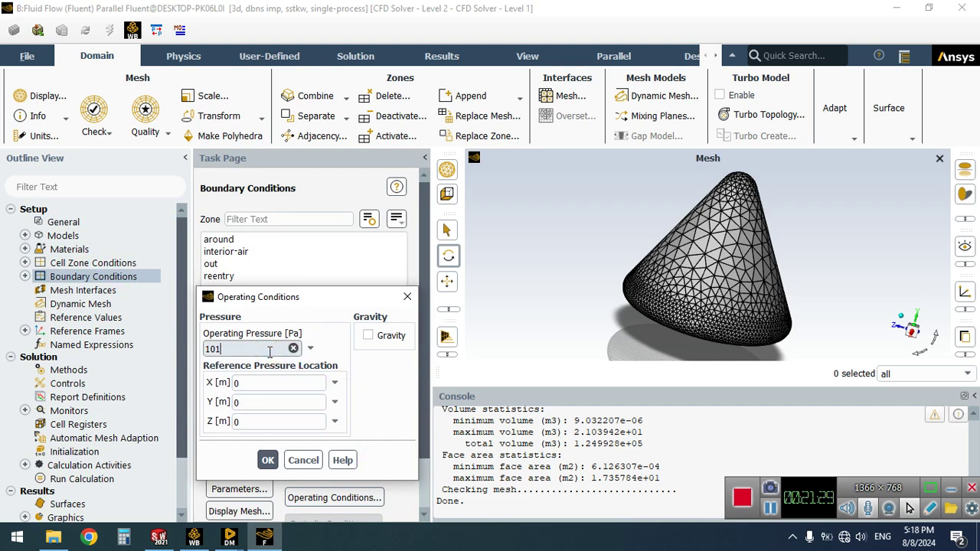
{"action": "key", "text": "BackSpace"}
{"action": "key", "text": "BackSpace"}
{"action": "key", "text": "BackSpace"}
{"action": "type", "text": "0"}
{"action": "left_click", "coordinate": [267, 459]}
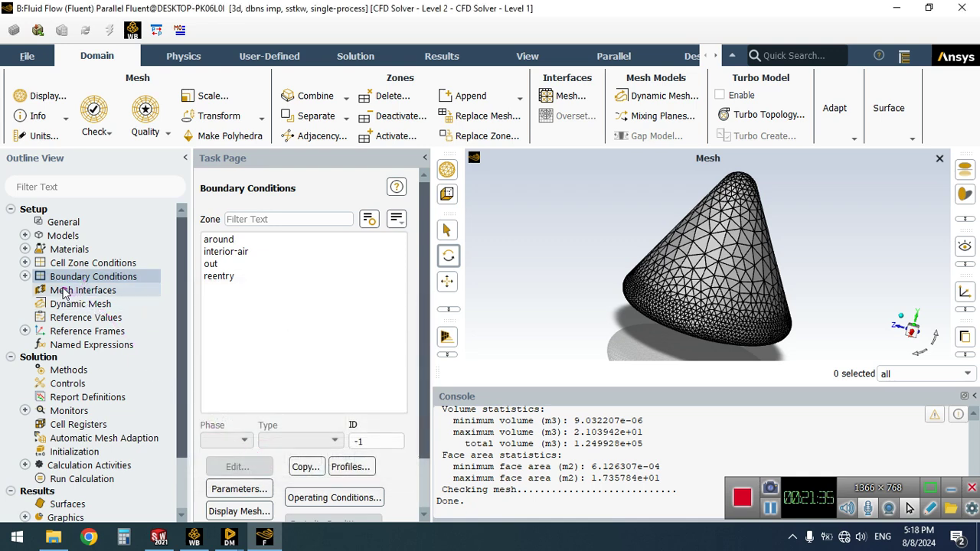
Step: Expand the boundary condition groups to check the zones and save the project
{"action": "left_click", "coordinate": [25, 276]}
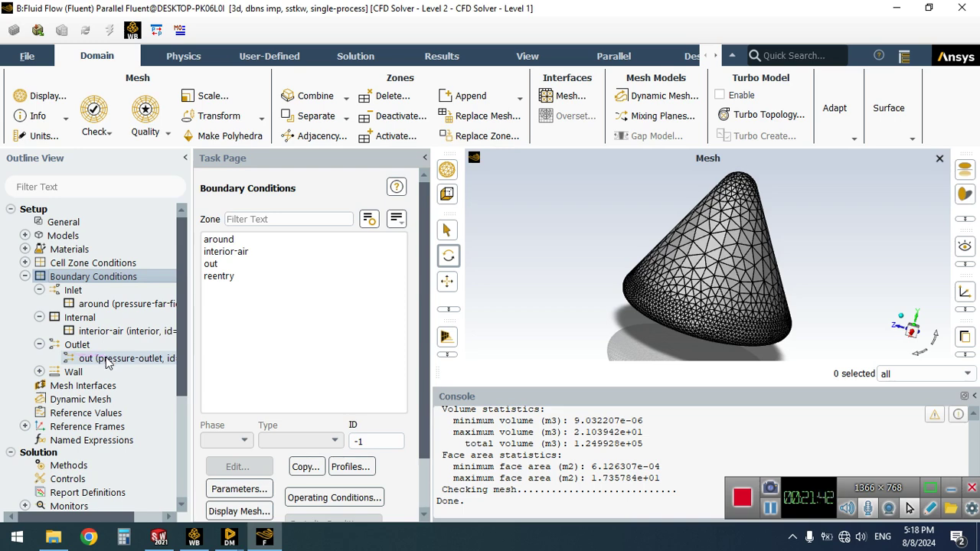
{"action": "mouse_move", "coordinate": [179, 388]}
{"action": "left_mouse_down"}
{"action": "mouse_move", "coordinate": [178, 427]}
{"action": "mouse_move", "coordinate": [178, 386]}
{"action": "left_mouse_up"}
{"action": "left_click", "coordinate": [27, 56]}
{"action": "left_click", "coordinate": [33, 109]}
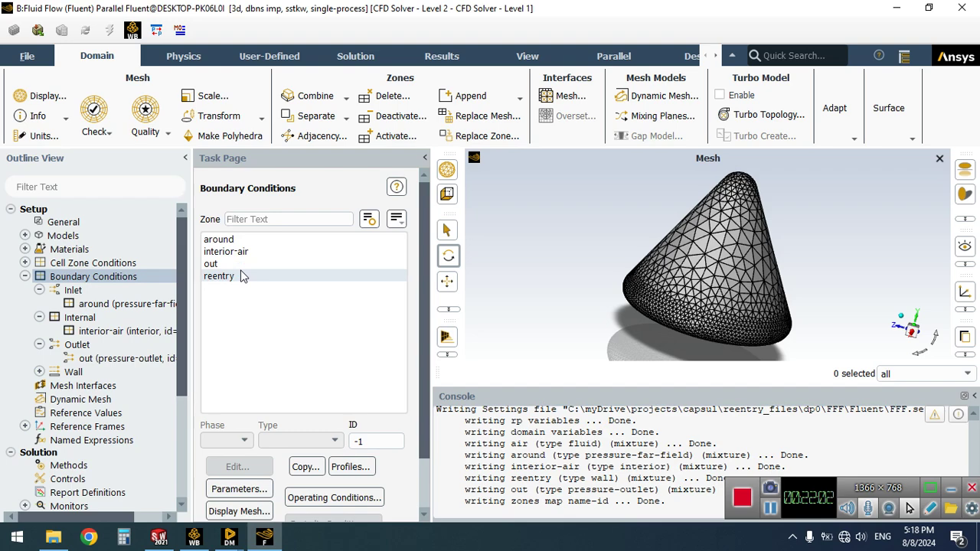
Step: Initialize the solution with the Hybrid Initialization method
{"action": "scroll", "coordinate": [169, 444], "scroll_direction": "down", "scroll_amount": 5}
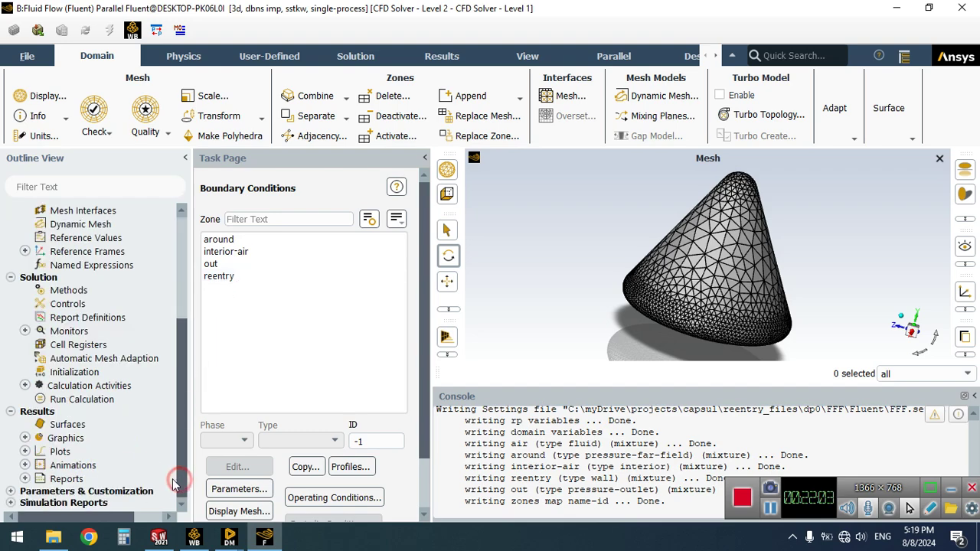
{"action": "left_click", "coordinate": [66, 375]}
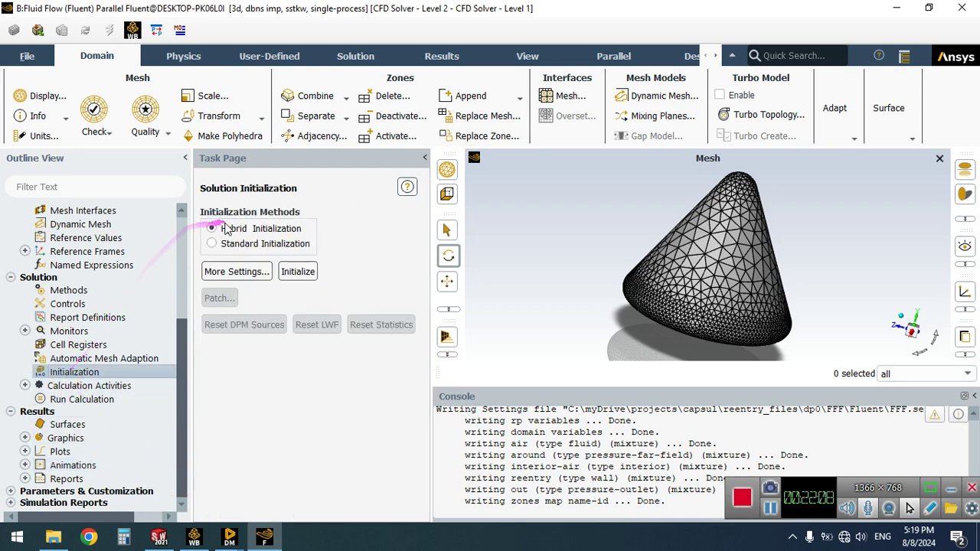
{"action": "left_click", "coordinate": [305, 276]}
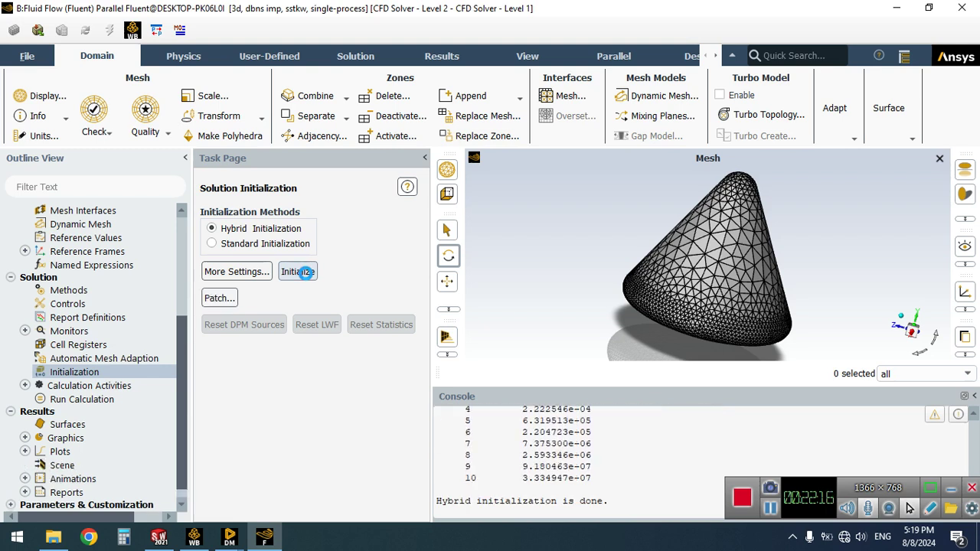
Step: Set the number of iterations to 100 and start the calculation
{"action": "left_click", "coordinate": [101, 400]}
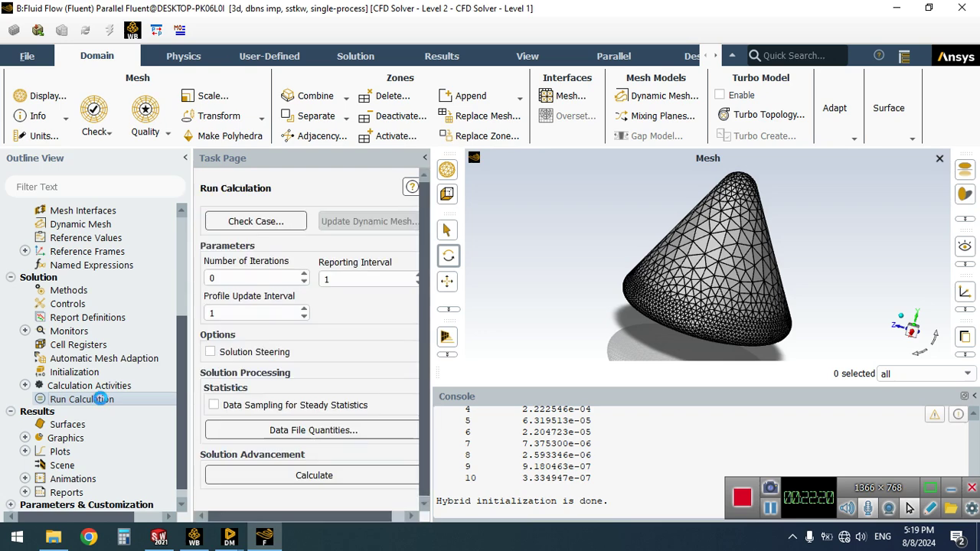
{"action": "left_click", "coordinate": [270, 277]}
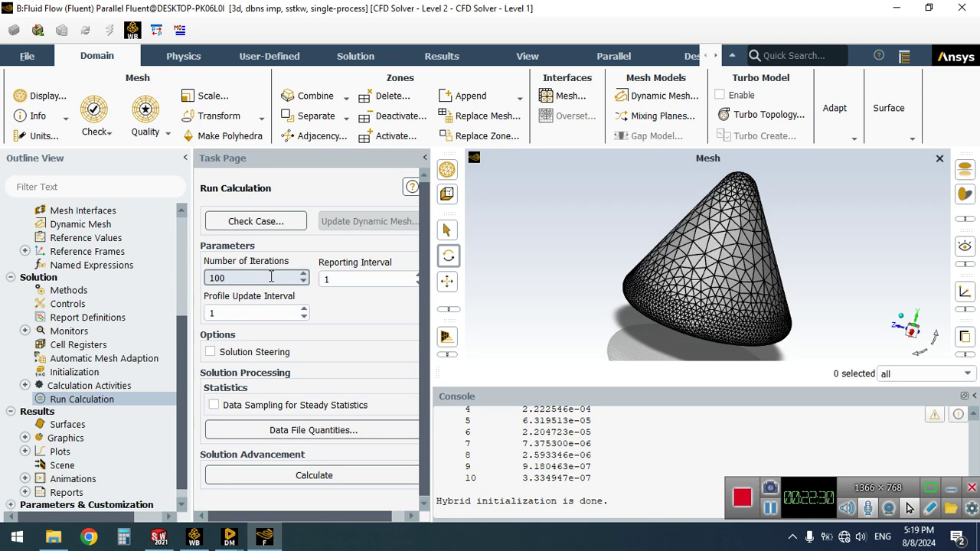
{"action": "left_click", "coordinate": [423, 432]}
{"action": "left_click", "coordinate": [380, 473]}
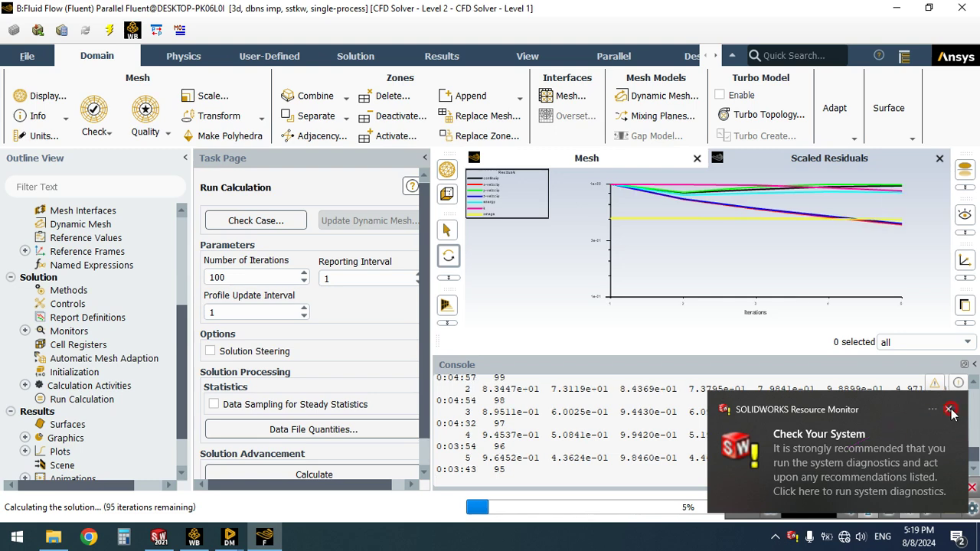
Step: Dismiss the SOLIDWORKS Resource Monitor notification, then switch to SOLIDWORKS, close Part1 and exit the program
{"action": "left_click", "coordinate": [949, 410]}
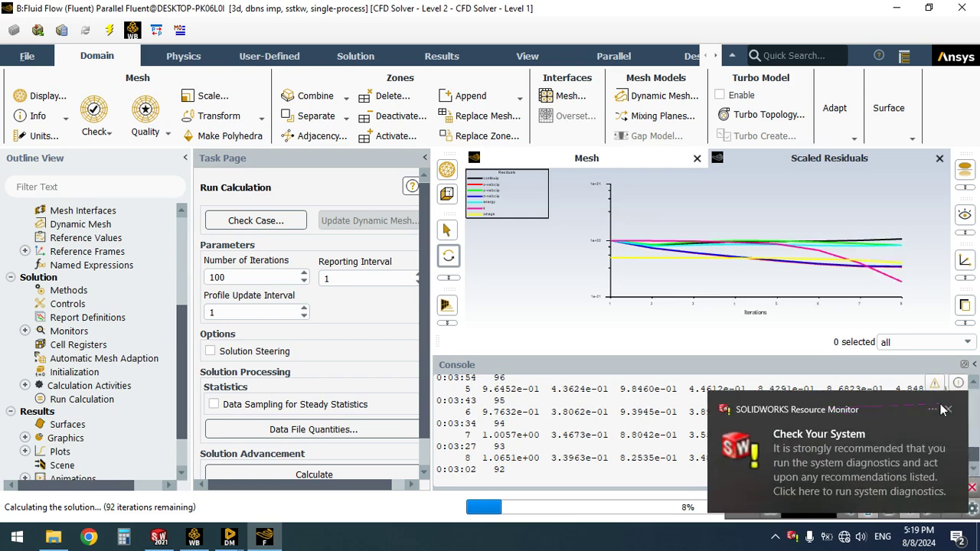
{"action": "left_click", "coordinate": [950, 410]}
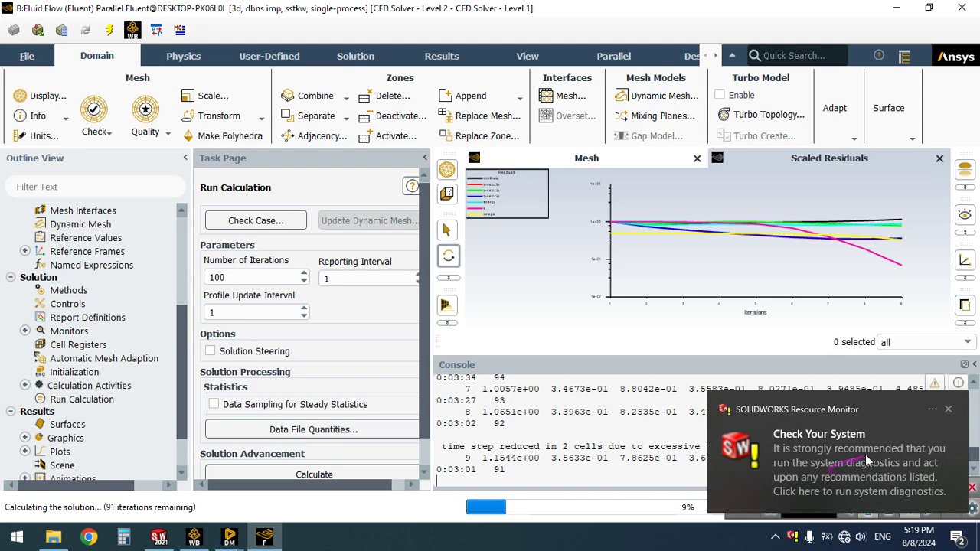
{"action": "left_click", "coordinate": [949, 411]}
{"action": "left_click", "coordinate": [949, 411]}
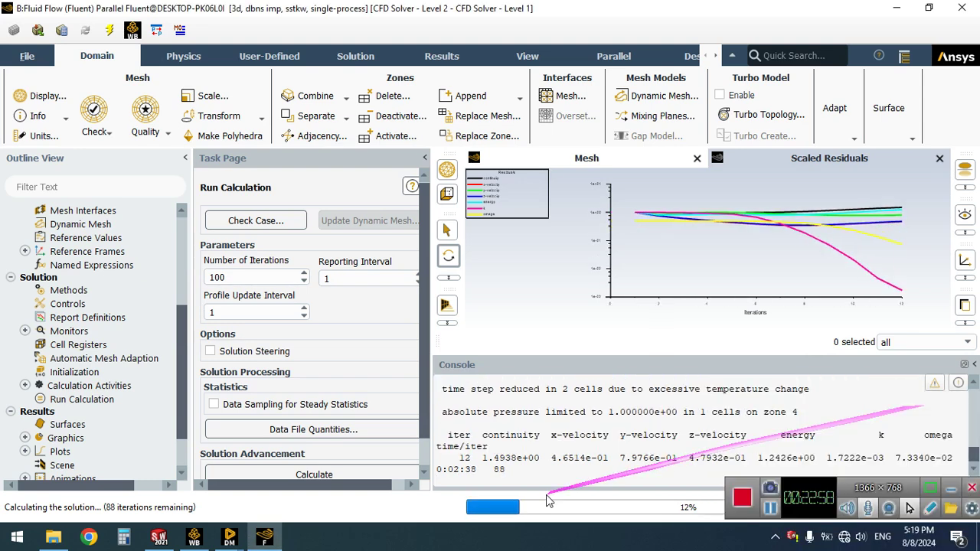
{"action": "left_click", "coordinate": [159, 539]}
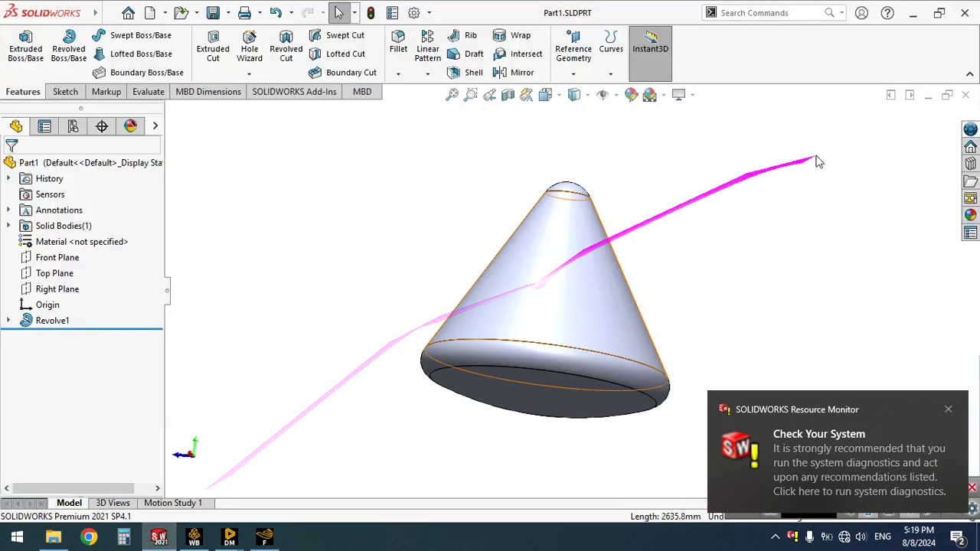
{"action": "left_click", "coordinate": [966, 95]}
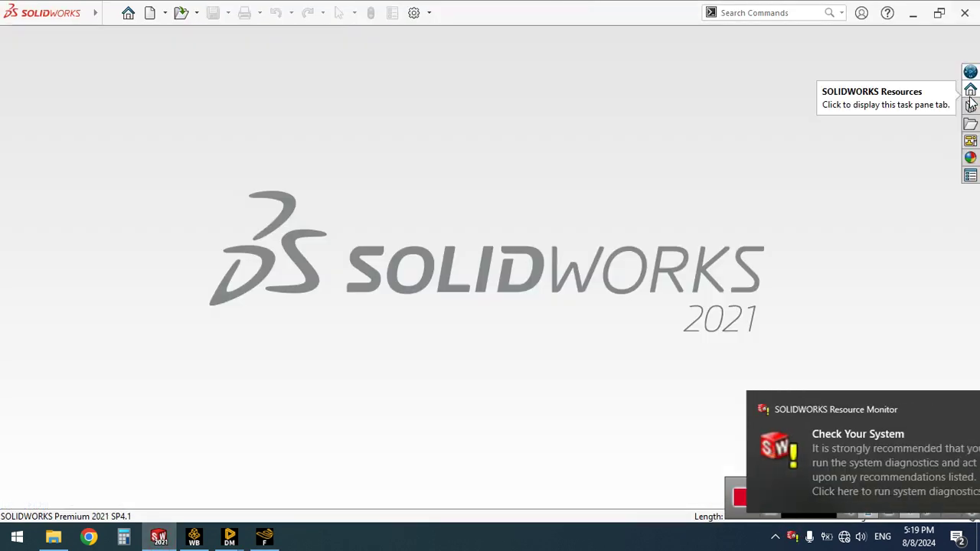
{"action": "left_click", "coordinate": [964, 14]}
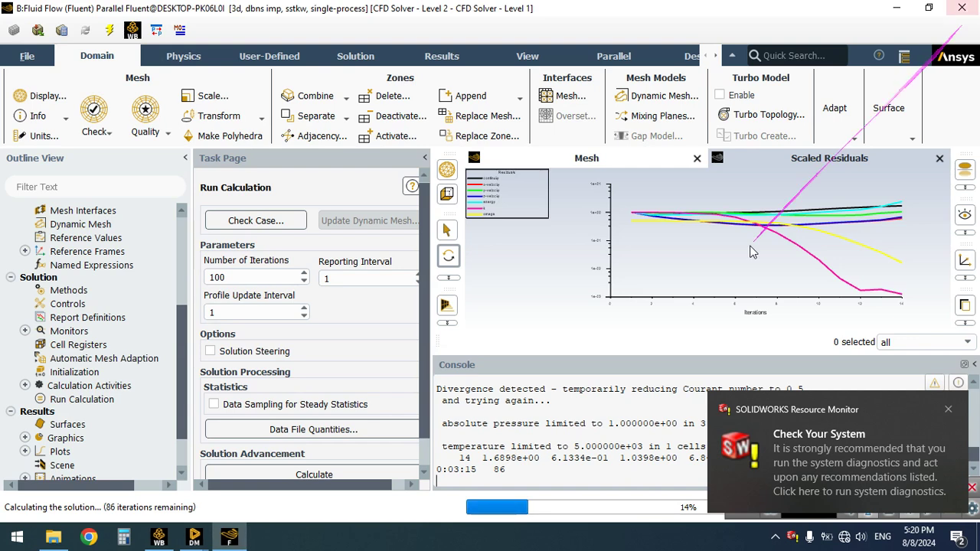
{"action": "left_click", "coordinate": [947, 410]}
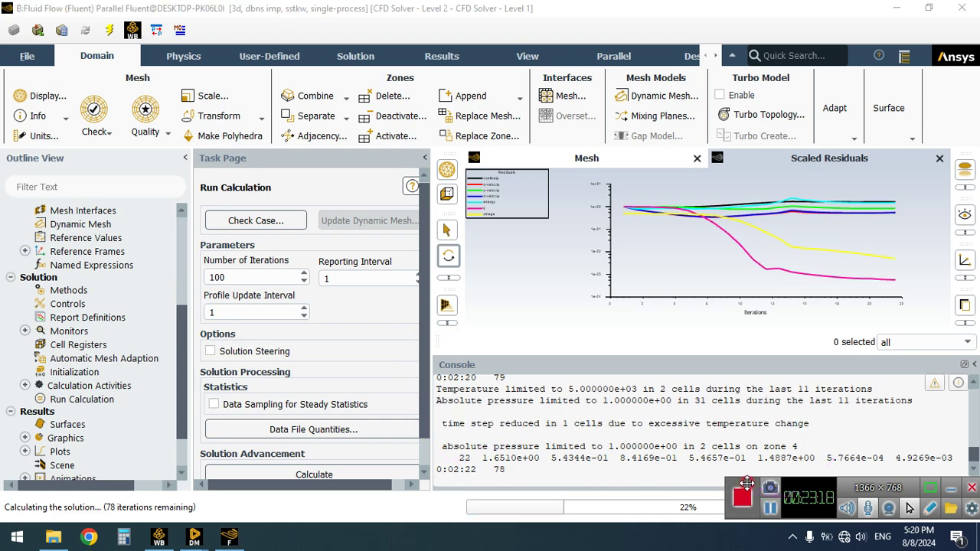
Step: Stop the running calculation and close its completion message
{"action": "left_click_drag", "start_coordinate": [746, 484], "coordinate": [173, 488]}
{"action": "left_click_drag", "start_coordinate": [28, 484], "coordinate": [27, 512]}
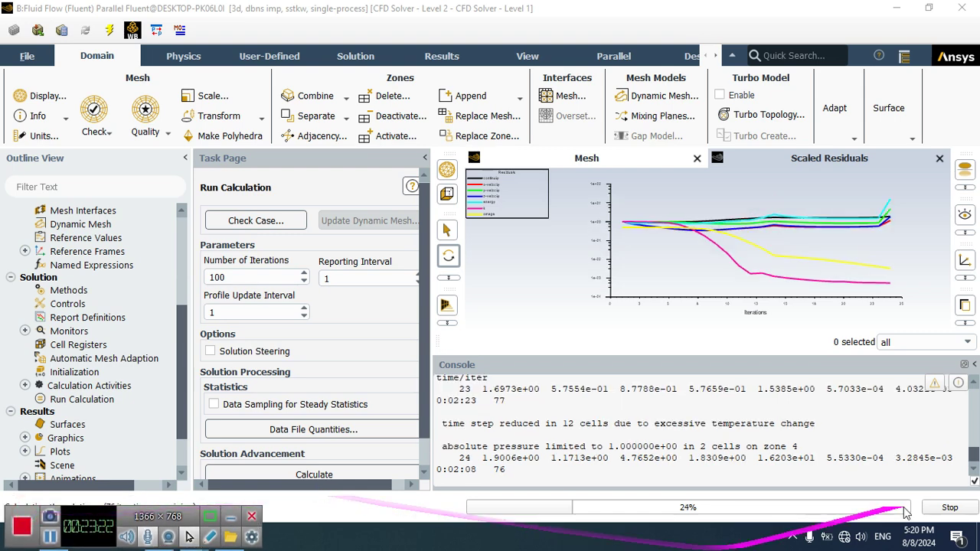
{"action": "left_click", "coordinate": [953, 508]}
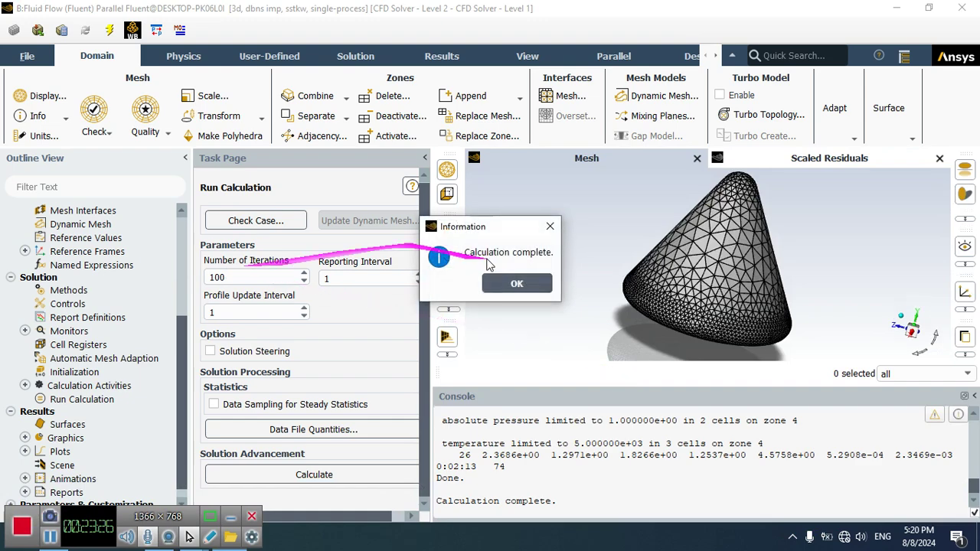
{"action": "left_click", "coordinate": [526, 284]}
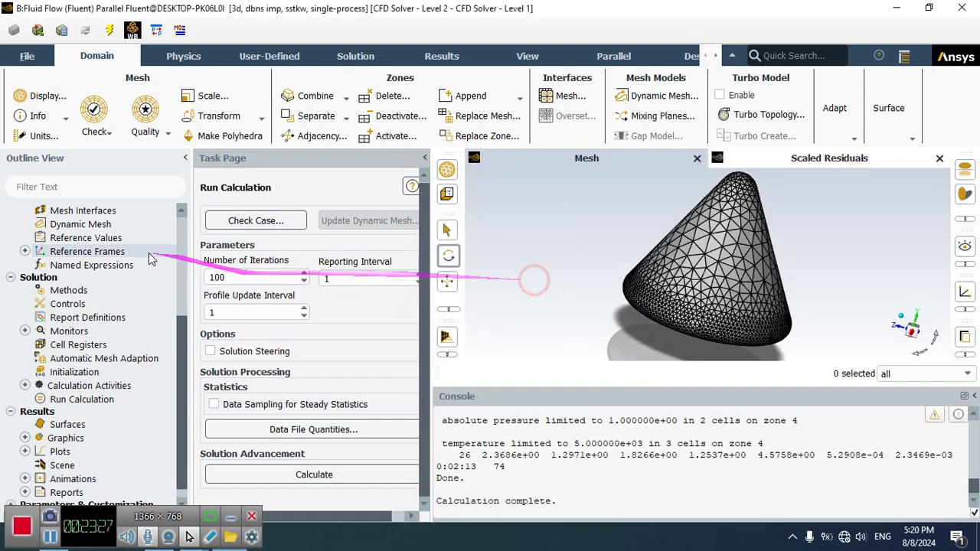
Step: Set the Courant number to 0.1 in the solution controls
{"action": "left_click", "coordinate": [60, 305]}
{"action": "left_click", "coordinate": [237, 226]}
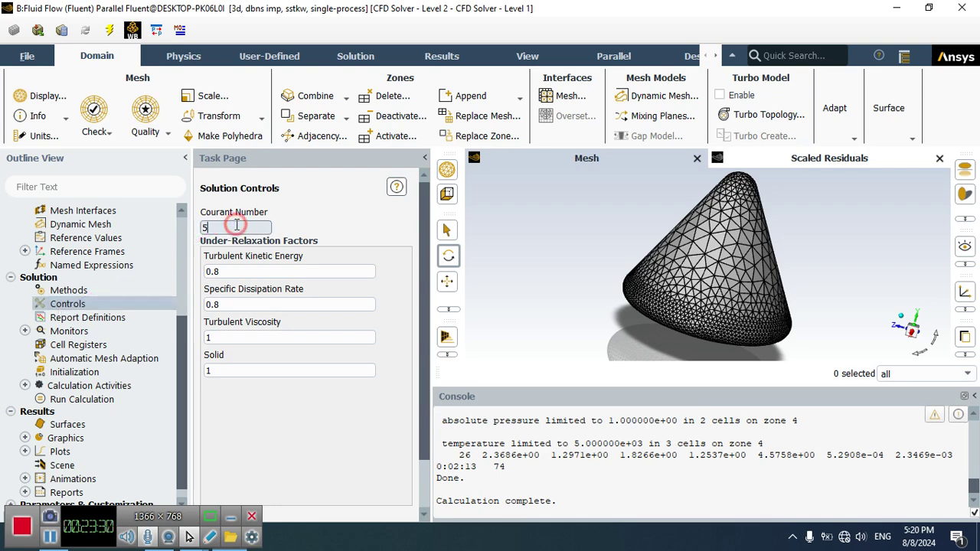
{"action": "type", "text": ".1"}
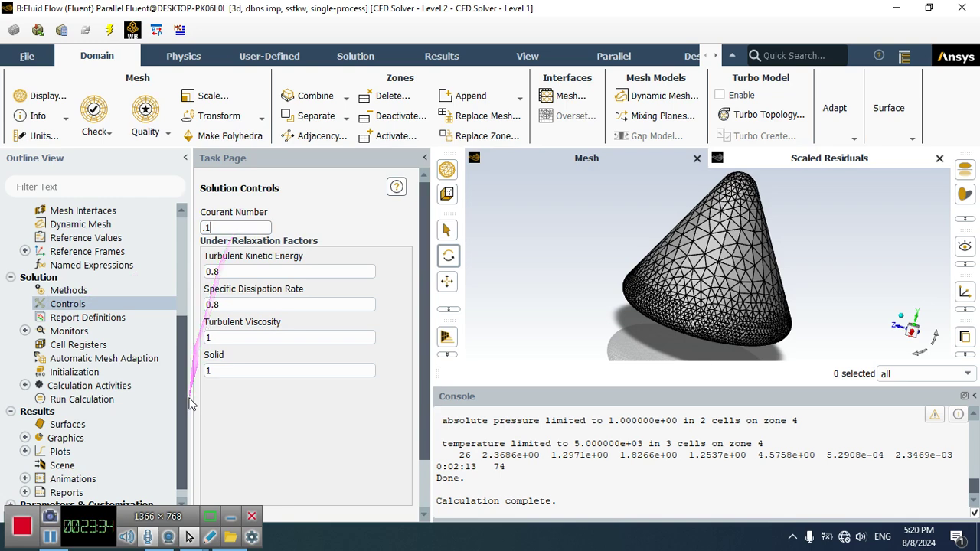
Step: Restart the 100-iteration calculation, applying the settings changes to current and future calculations, and display the scaled residuals plot
{"action": "scroll", "coordinate": [184, 437], "scroll_direction": "down", "scroll_amount": 1}
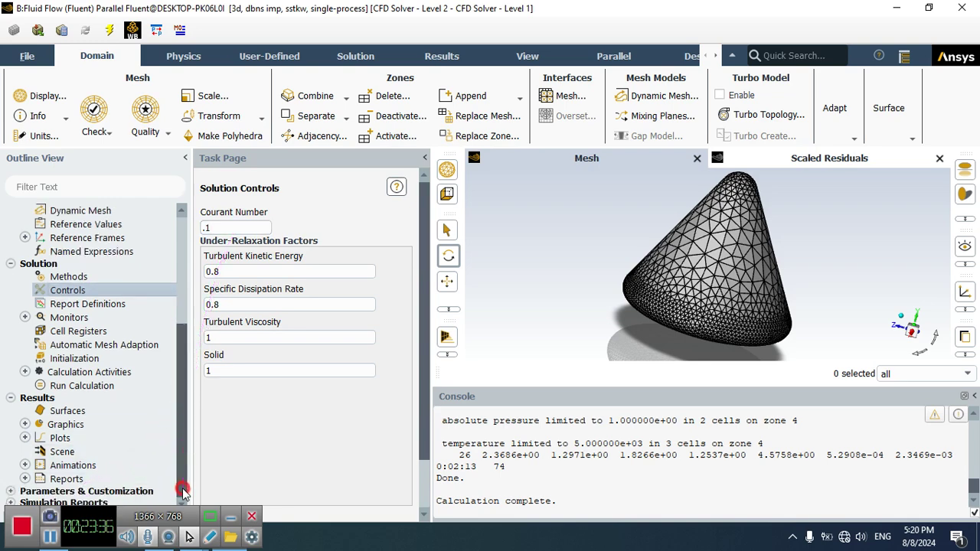
{"action": "left_click", "coordinate": [96, 386]}
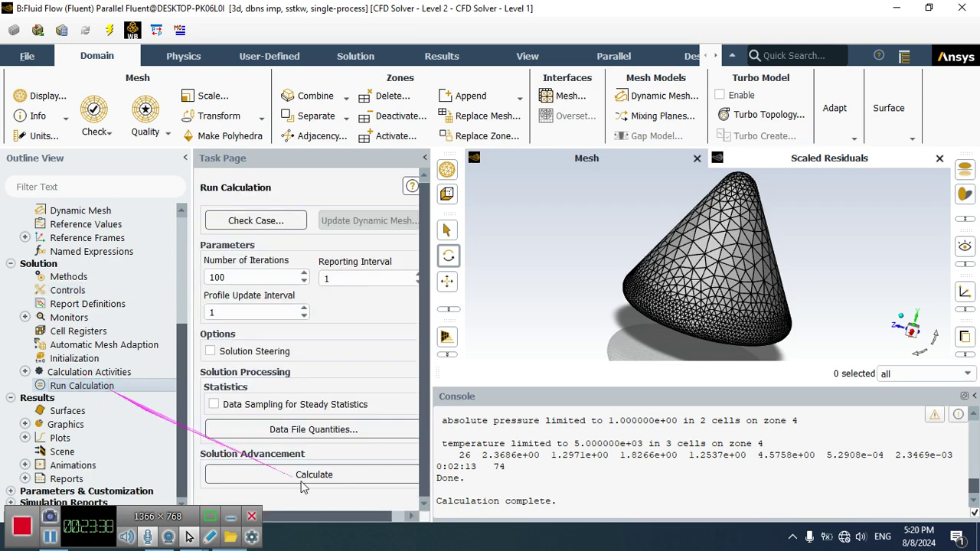
{"action": "left_click", "coordinate": [337, 476]}
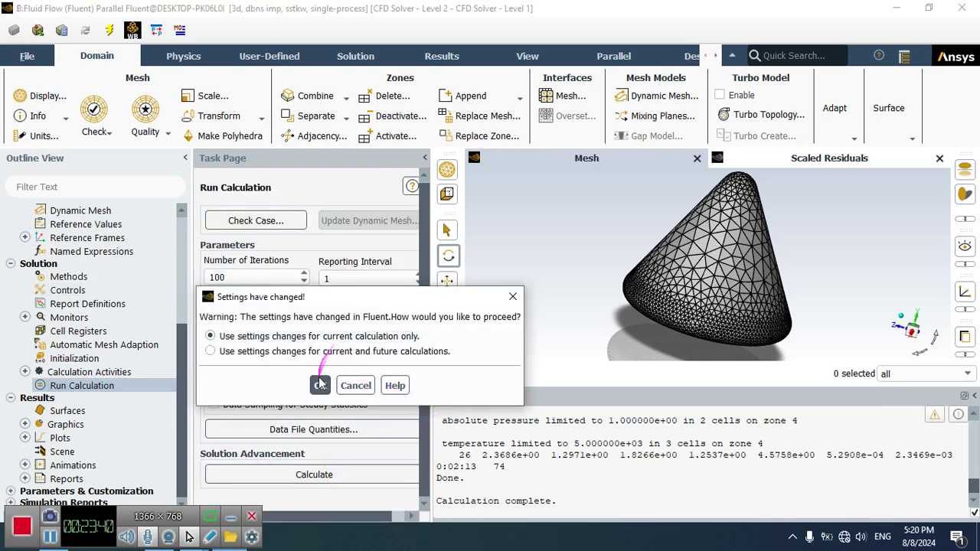
{"action": "left_click", "coordinate": [310, 352]}
{"action": "left_click", "coordinate": [316, 378]}
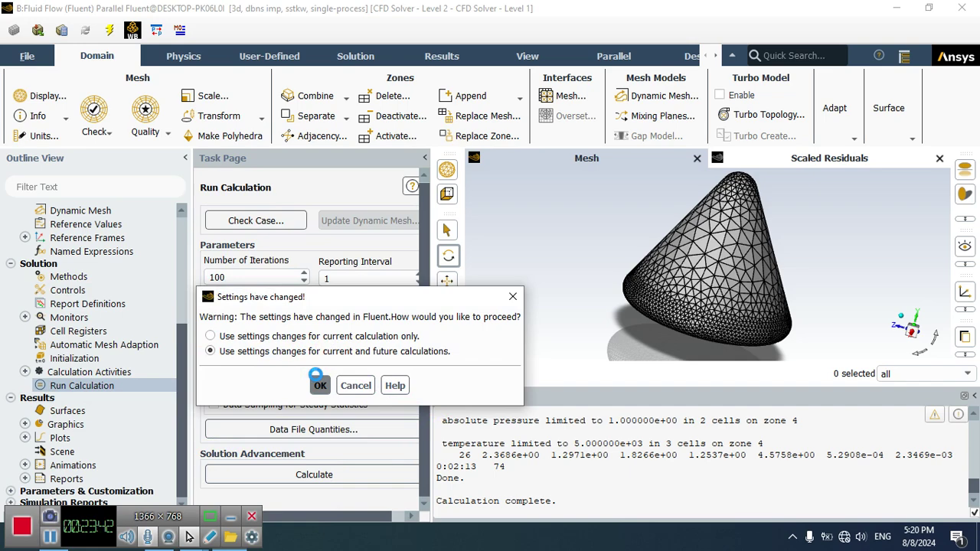
{"action": "left_click", "coordinate": [793, 158]}
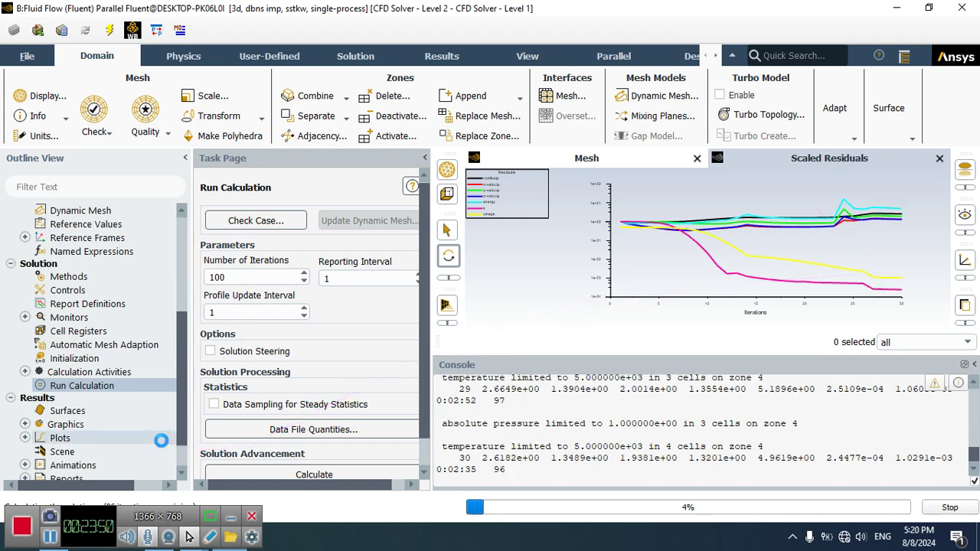
{"action": "left_click", "coordinate": [51, 538]}
{"action": "left_click", "coordinate": [51, 538]}
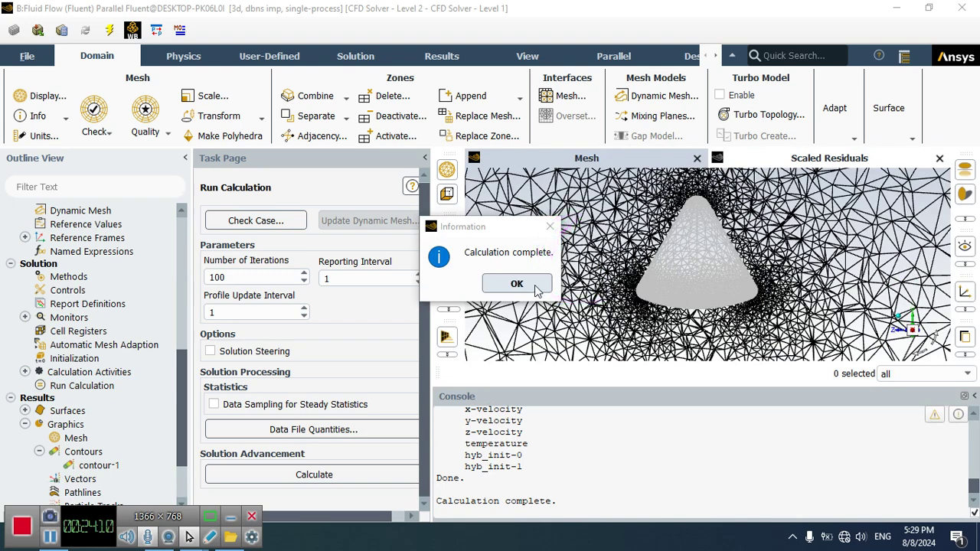
Step: Close the calculation completion message and review the viscous model setting, keeping Inviscid
{"action": "left_click", "coordinate": [534, 285]}
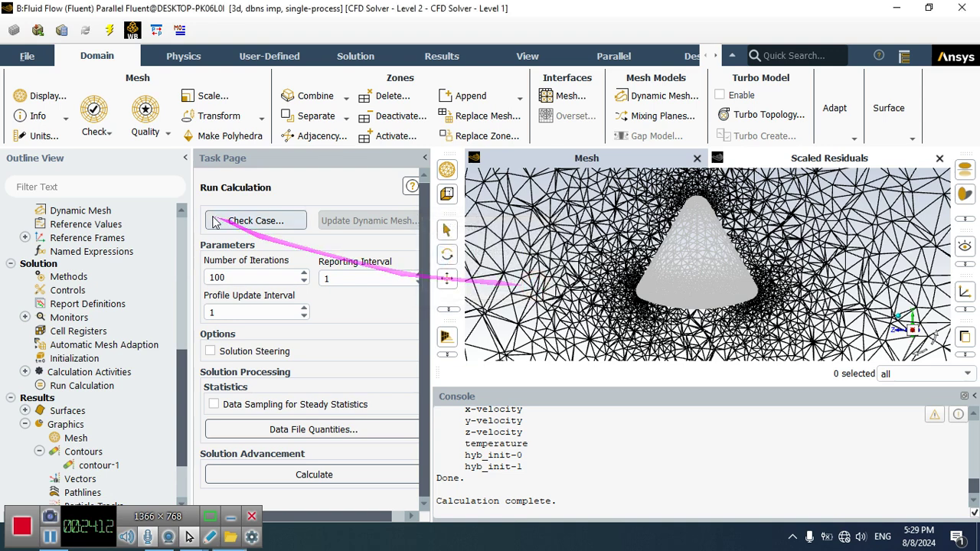
{"action": "left_click", "coordinate": [181, 237]}
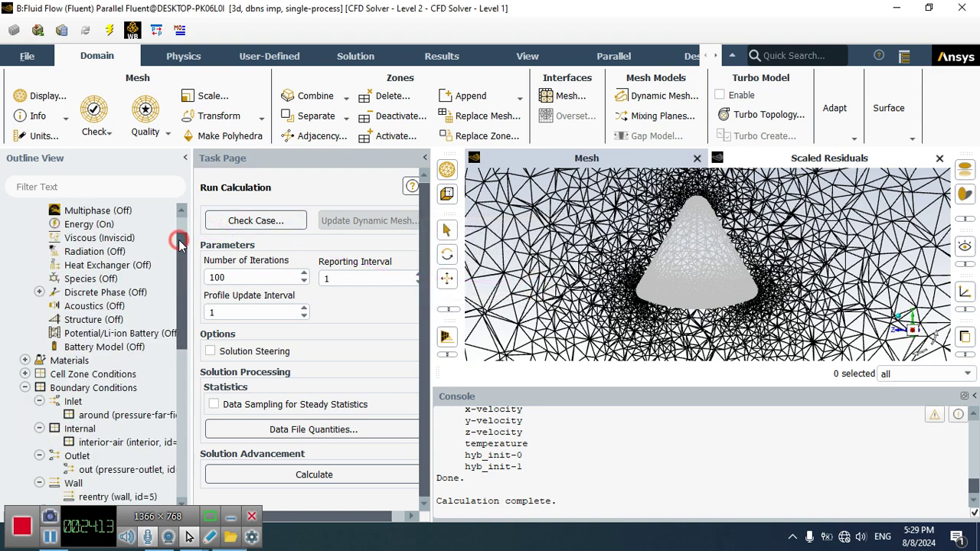
{"action": "double_click", "coordinate": [132, 240]}
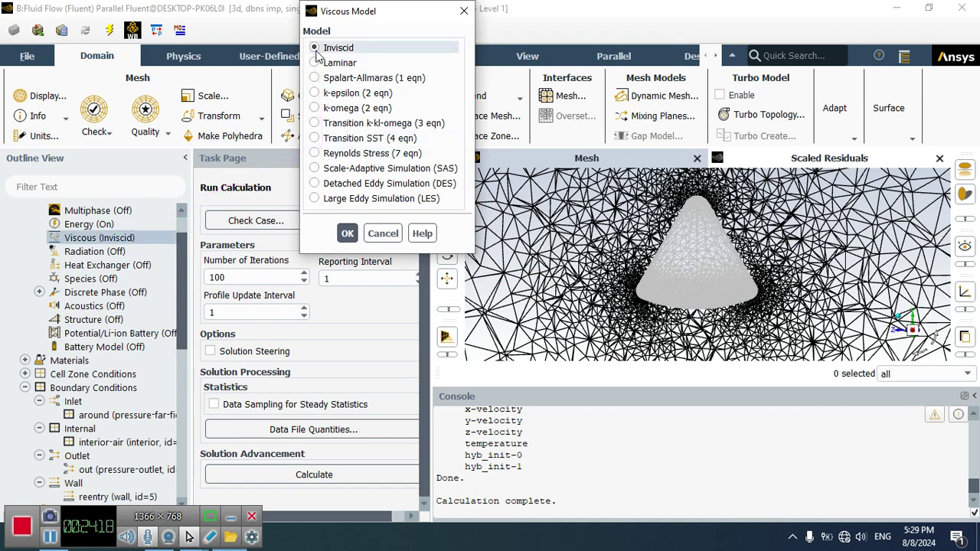
{"action": "left_click", "coordinate": [349, 233]}
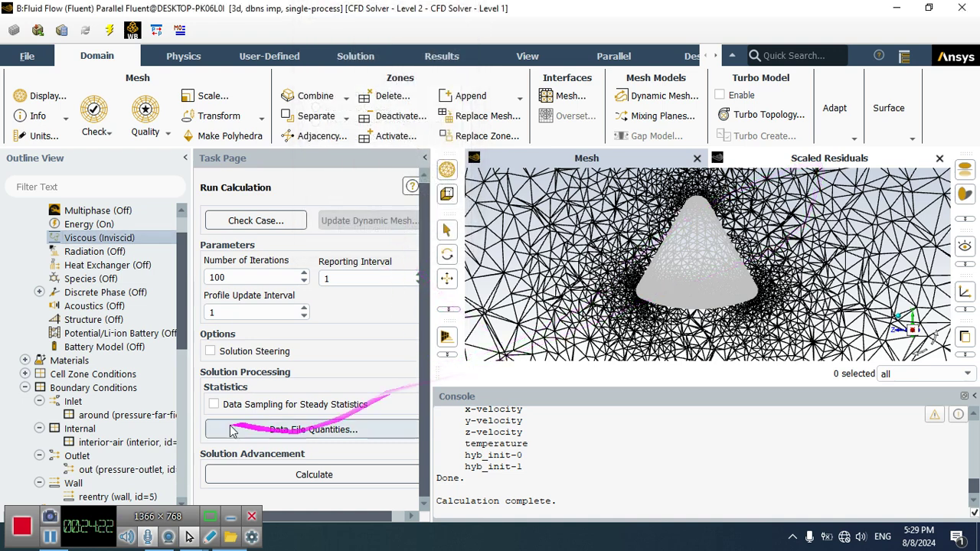
{"action": "left_click", "coordinate": [181, 438]}
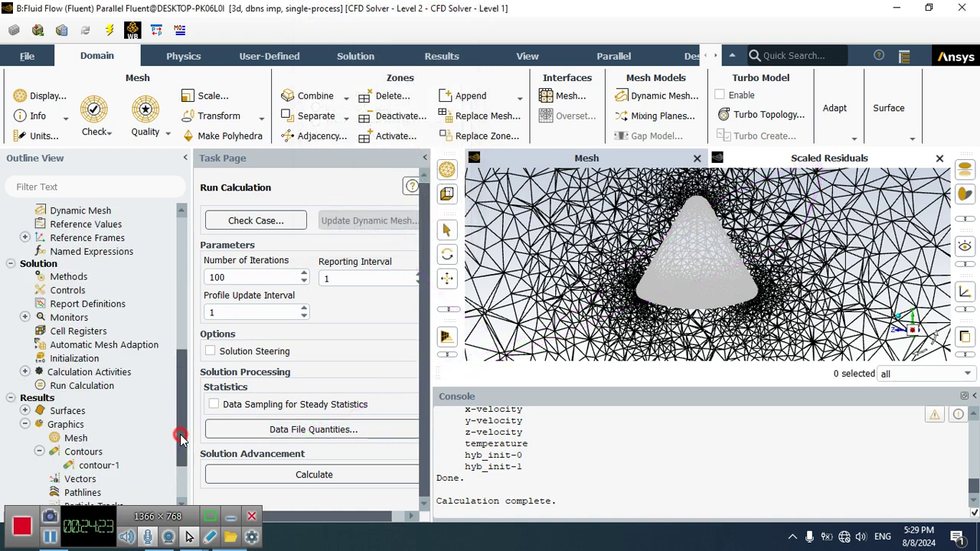
Step: Edit contour-1 to exclude plane-3 and display the static pressure contours on the reentry surface only
{"action": "double_click", "coordinate": [103, 465]}
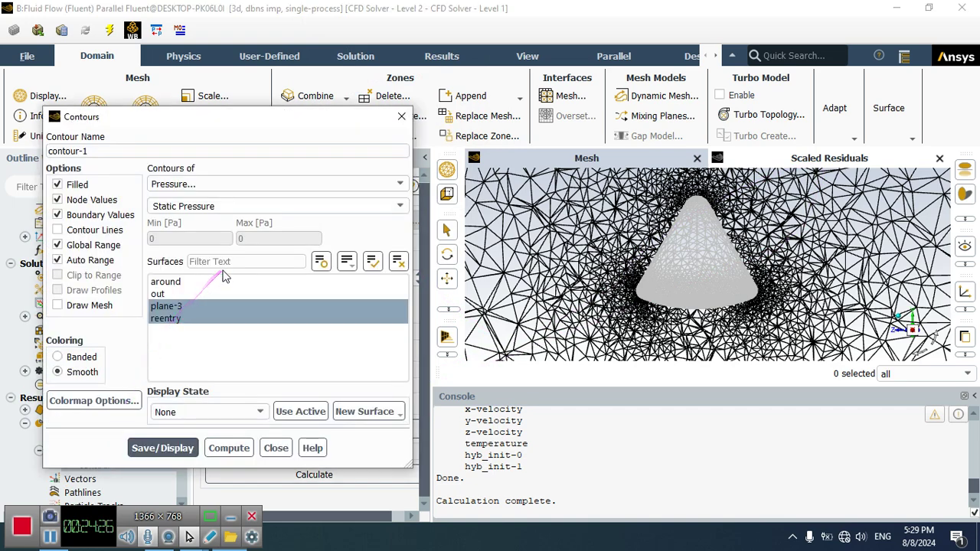
{"action": "left_click", "coordinate": [173, 318]}
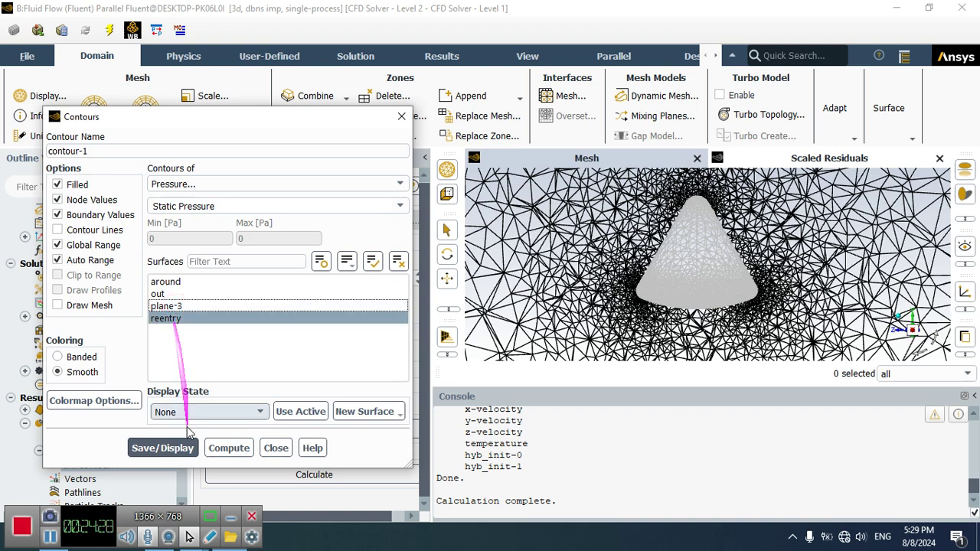
{"action": "left_click", "coordinate": [162, 447]}
Step: Examine the static pressure distribution on the capsule's cone and blunt base from several angles
{"action": "left_click_drag", "start_coordinate": [536, 321], "coordinate": [590, 283]}
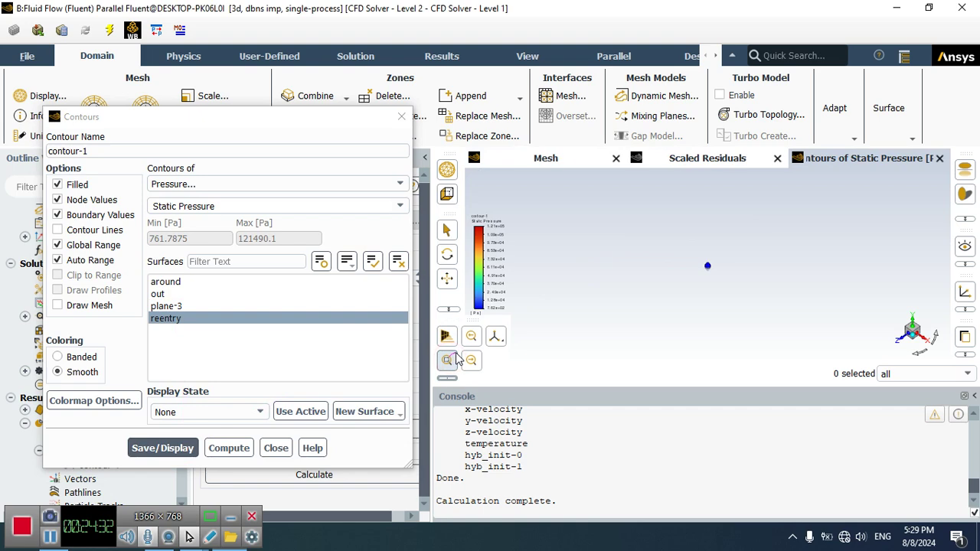
{"action": "left_click", "coordinate": [450, 360]}
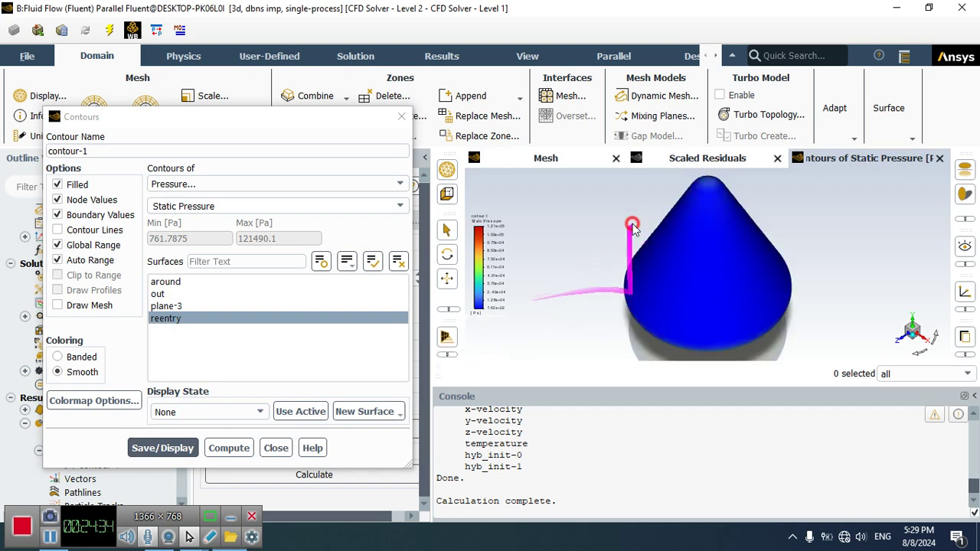
{"action": "left_click_drag", "start_coordinate": [633, 192], "coordinate": [561, 253]}
{"action": "left_click", "coordinate": [447, 352]}
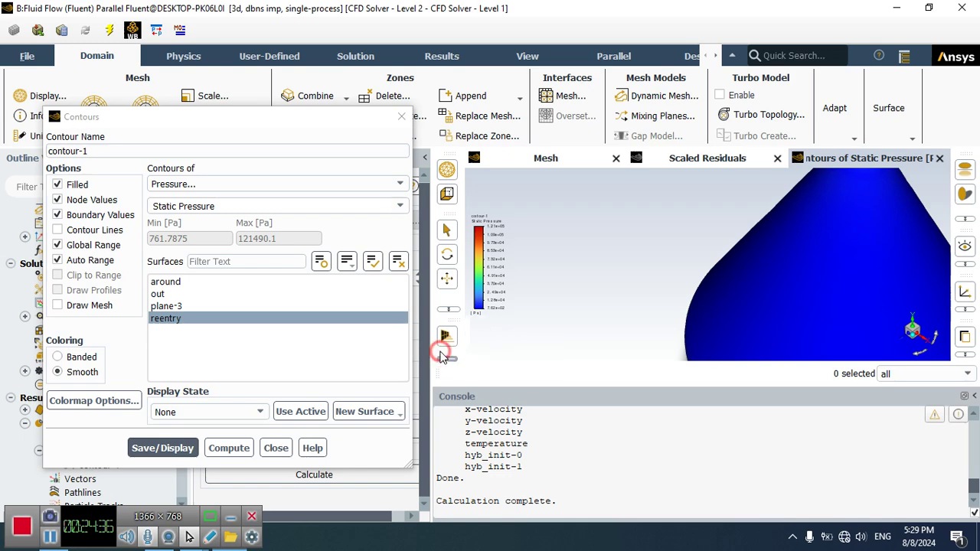
{"action": "left_click", "coordinate": [448, 362]}
{"action": "left_click", "coordinate": [448, 255]}
{"action": "left_click_drag", "start_coordinate": [666, 224], "coordinate": [578, 205]}
{"action": "left_click", "coordinate": [610, 290]}
{"action": "left_click_drag", "start_coordinate": [666, 277], "coordinate": [601, 276]}
Step: Change contour-1 to static temperature, display it on the reentry surface, and inspect the capsule's tip and base
{"action": "left_click", "coordinate": [291, 185]}
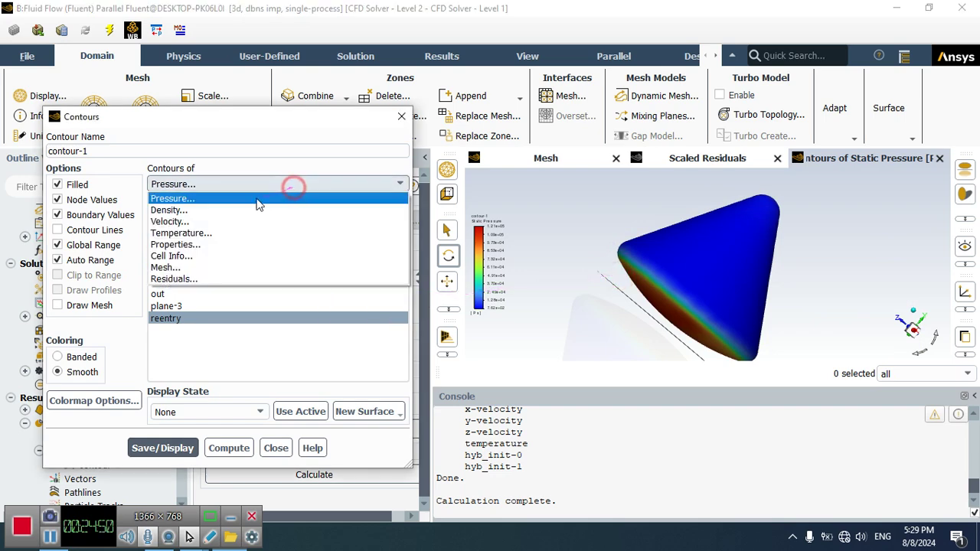
{"action": "left_click", "coordinate": [208, 228]}
{"action": "left_click", "coordinate": [162, 448]}
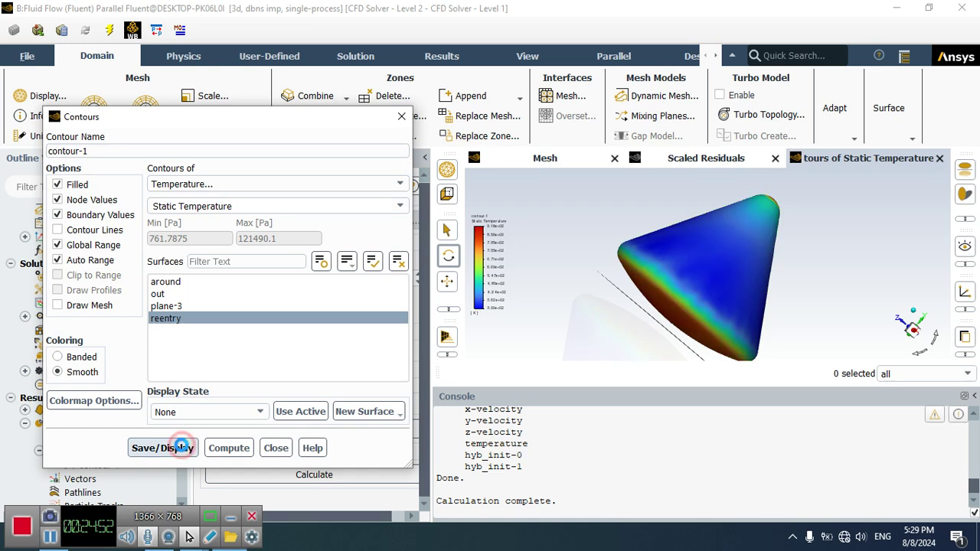
{"action": "left_click", "coordinate": [705, 245]}
{"action": "left_click_drag", "start_coordinate": [706, 248], "coordinate": [671, 338]}
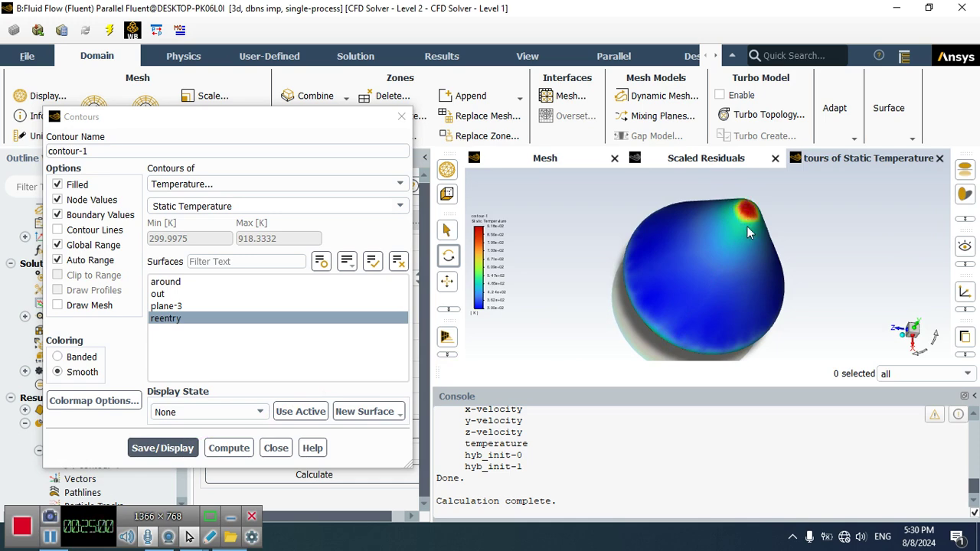
{"action": "left_click_drag", "start_coordinate": [728, 279], "coordinate": [776, 179]}
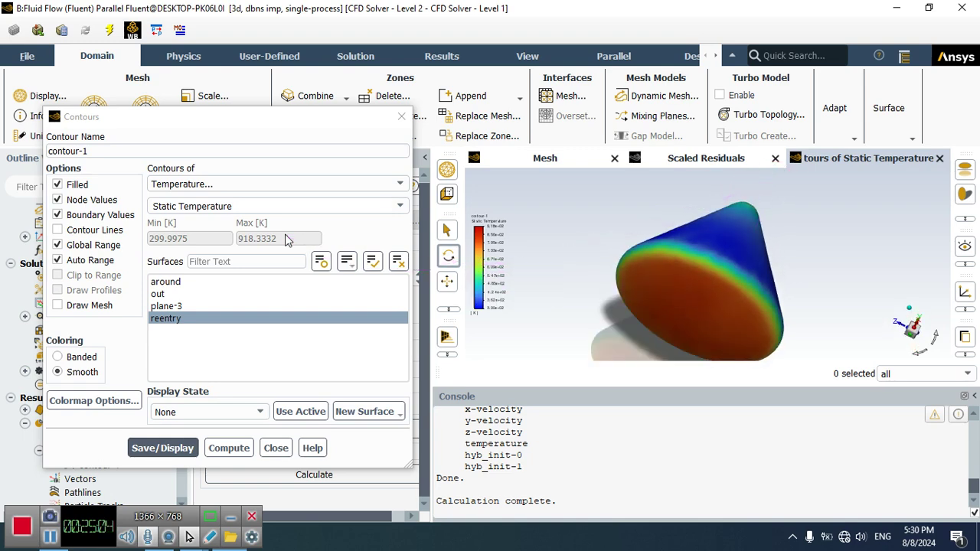
Step: Display the static temperature contours on plane-3 only, without the reentry surface, and view the whole plane face-on
{"action": "left_click", "coordinate": [196, 307]}
{"action": "left_click", "coordinate": [192, 317]}
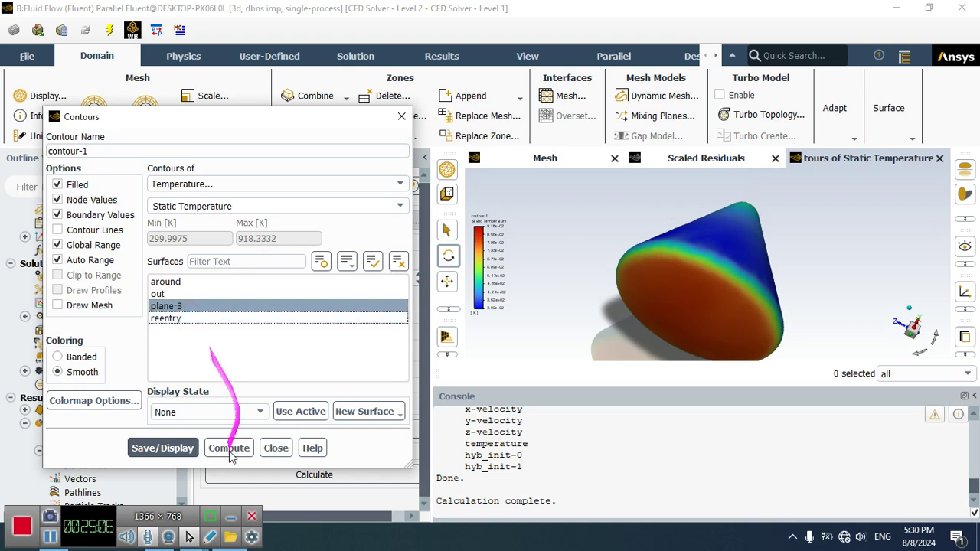
{"action": "left_click", "coordinate": [189, 449]}
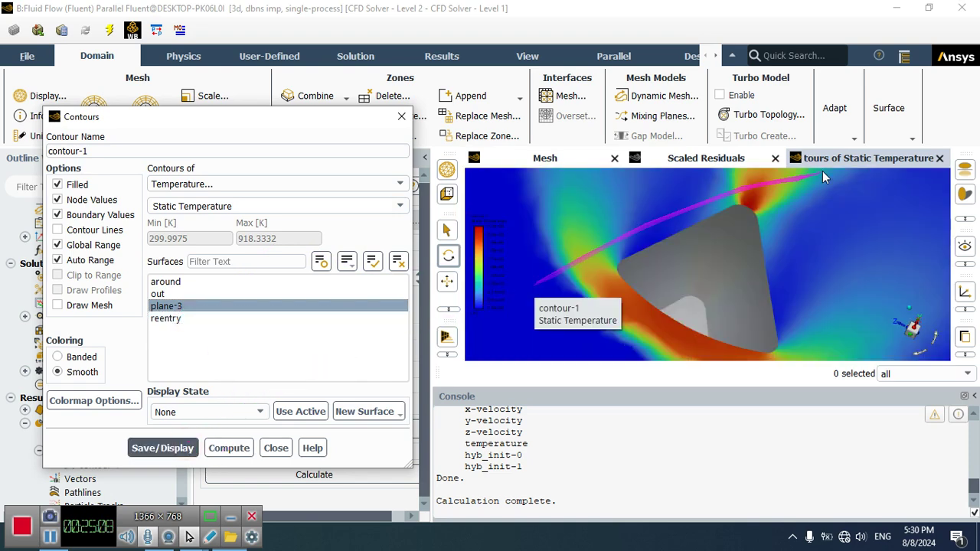
{"action": "left_click", "coordinate": [447, 337]}
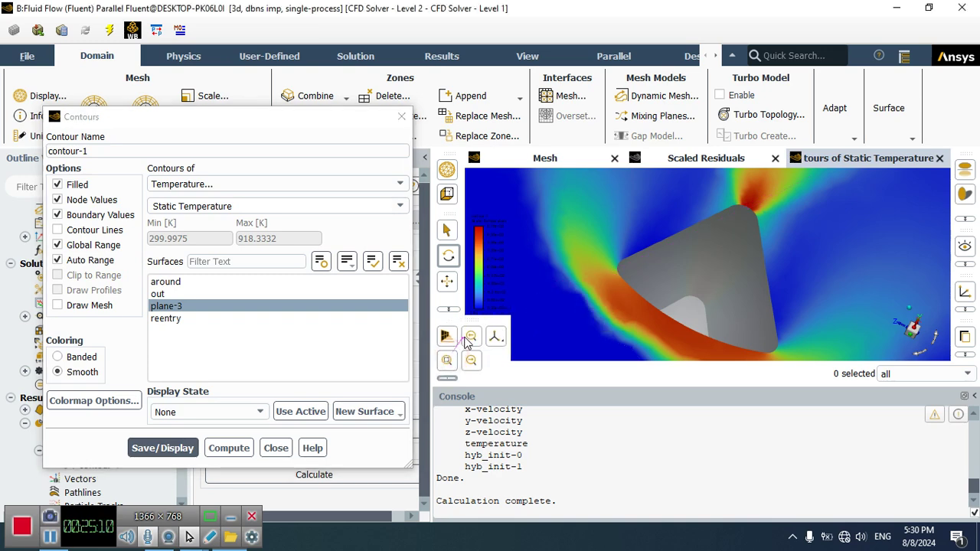
{"action": "left_click", "coordinate": [453, 361]}
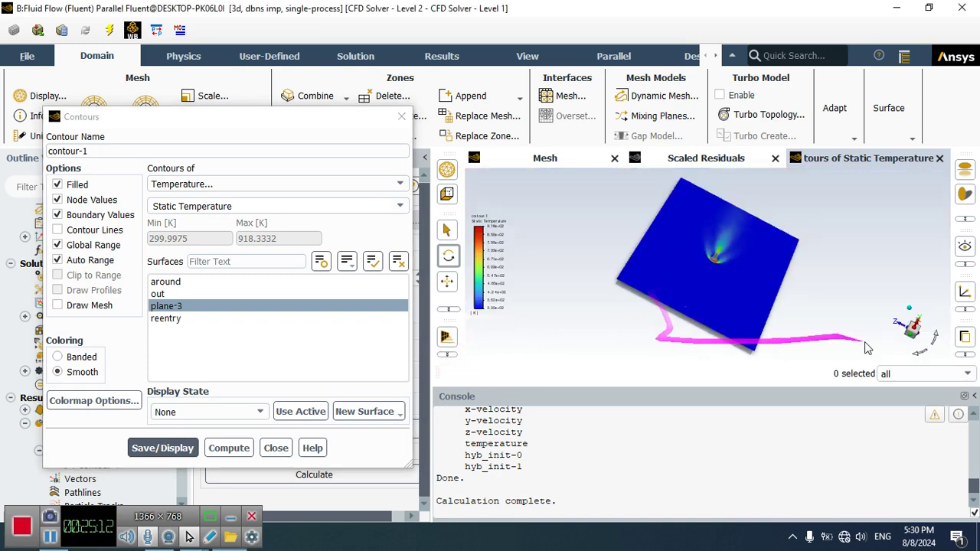
{"action": "left_click", "coordinate": [912, 328]}
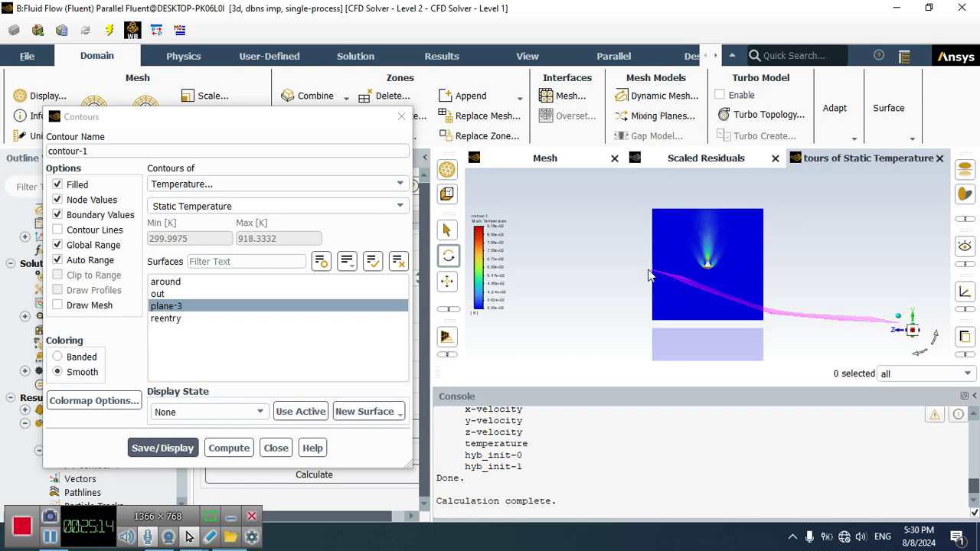
Step: Examine the static temperature field on plane-3 around the capsule, including the shock region below the base and the wake
{"action": "left_click", "coordinate": [452, 314]}
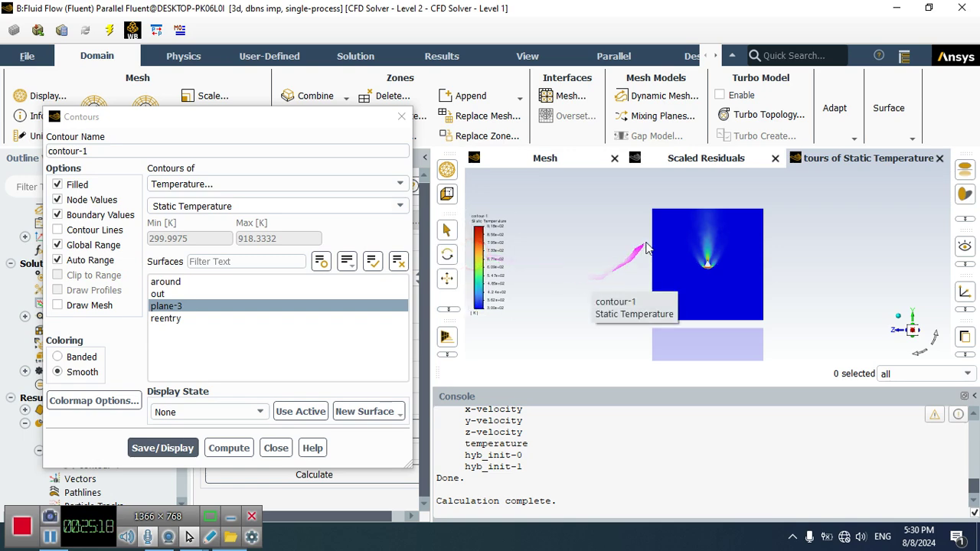
{"action": "mouse_move", "coordinate": [680, 232]}
{"action": "left_mouse_down"}
{"action": "mouse_move", "coordinate": [737, 274]}
{"action": "mouse_move", "coordinate": [733, 317]}
{"action": "mouse_move", "coordinate": [751, 329]}
{"action": "mouse_move", "coordinate": [734, 295]}
{"action": "mouse_move", "coordinate": [763, 319]}
{"action": "left_mouse_up"}
{"action": "left_click_drag", "start_coordinate": [680, 277], "coordinate": [802, 342]}
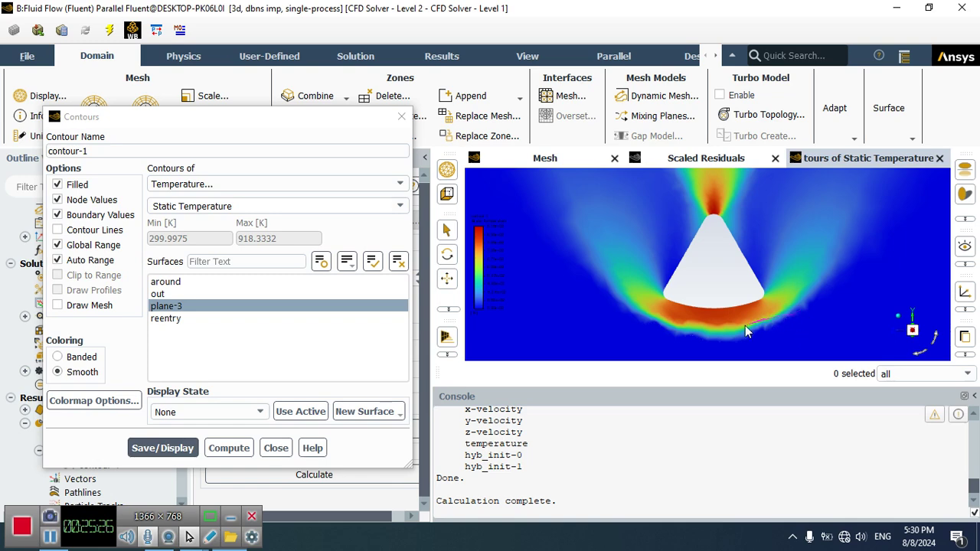
{"action": "left_click_drag", "start_coordinate": [747, 357], "coordinate": [794, 324]}
{"action": "left_click_drag", "start_coordinate": [727, 340], "coordinate": [724, 343]}
{"action": "left_click_drag", "start_coordinate": [577, 253], "coordinate": [601, 268]}
{"action": "left_click_drag", "start_coordinate": [796, 297], "coordinate": [812, 277]}
{"action": "mouse_move", "coordinate": [704, 337]}
{"action": "left_mouse_down"}
{"action": "mouse_move", "coordinate": [571, 262]}
{"action": "mouse_move", "coordinate": [559, 225]}
{"action": "mouse_move", "coordinate": [580, 273]}
{"action": "mouse_move", "coordinate": [658, 320]}
{"action": "mouse_move", "coordinate": [712, 342]}
{"action": "left_mouse_up"}
Step: Save the project, using the settings changes for current and future calculations
{"action": "left_click", "coordinate": [30, 56]}
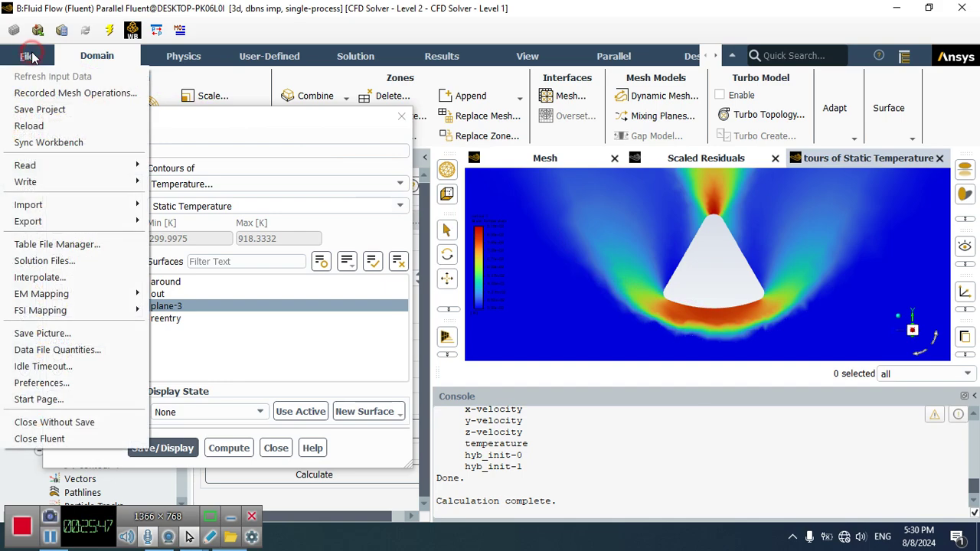
{"action": "left_click", "coordinate": [38, 111]}
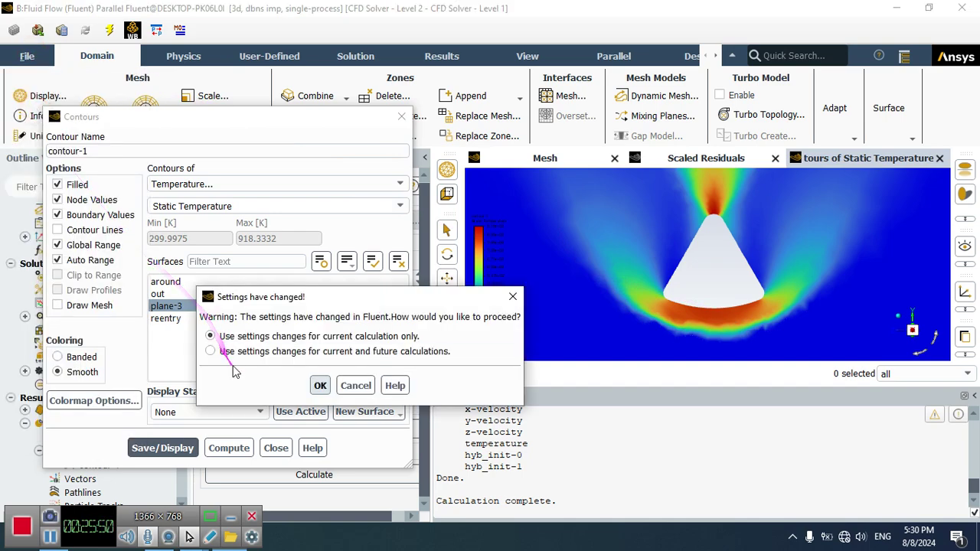
{"action": "left_click", "coordinate": [262, 352]}
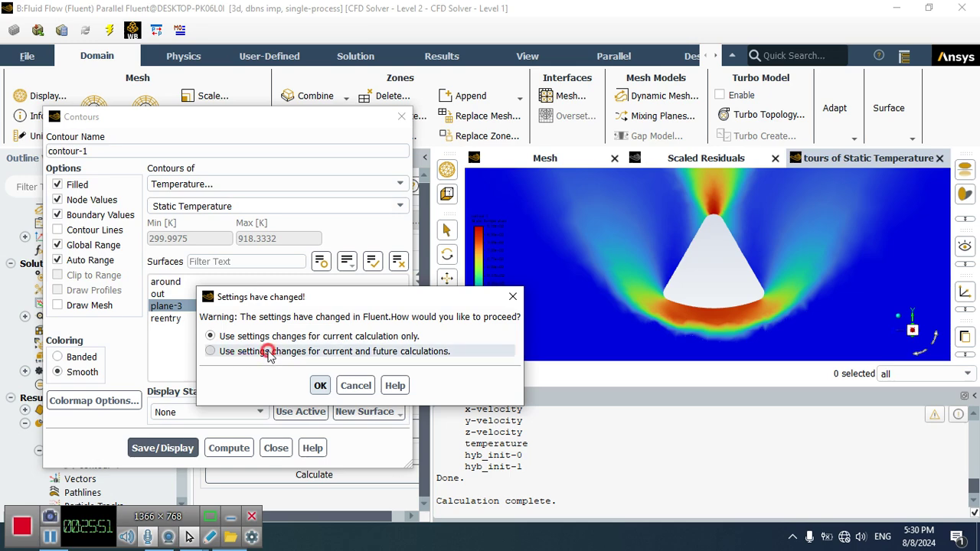
{"action": "left_click", "coordinate": [321, 385]}
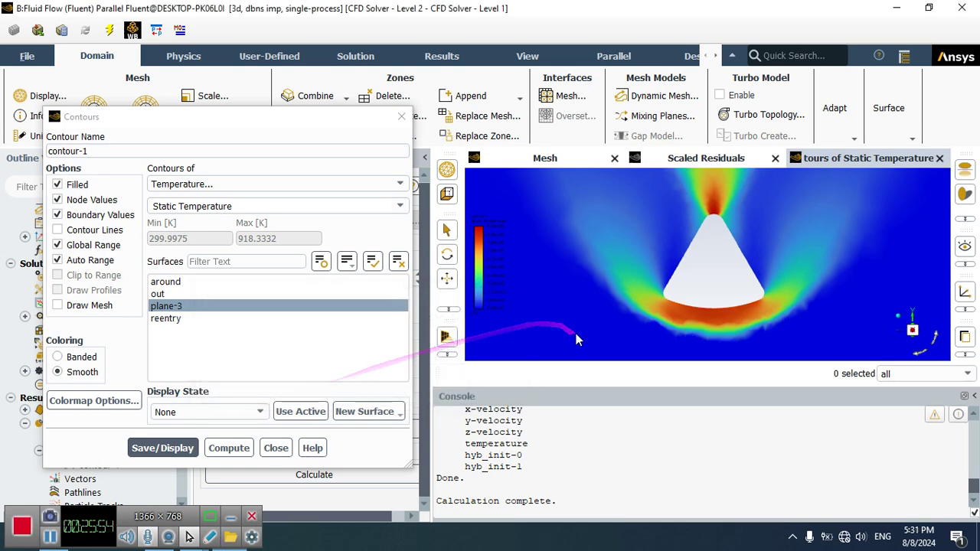